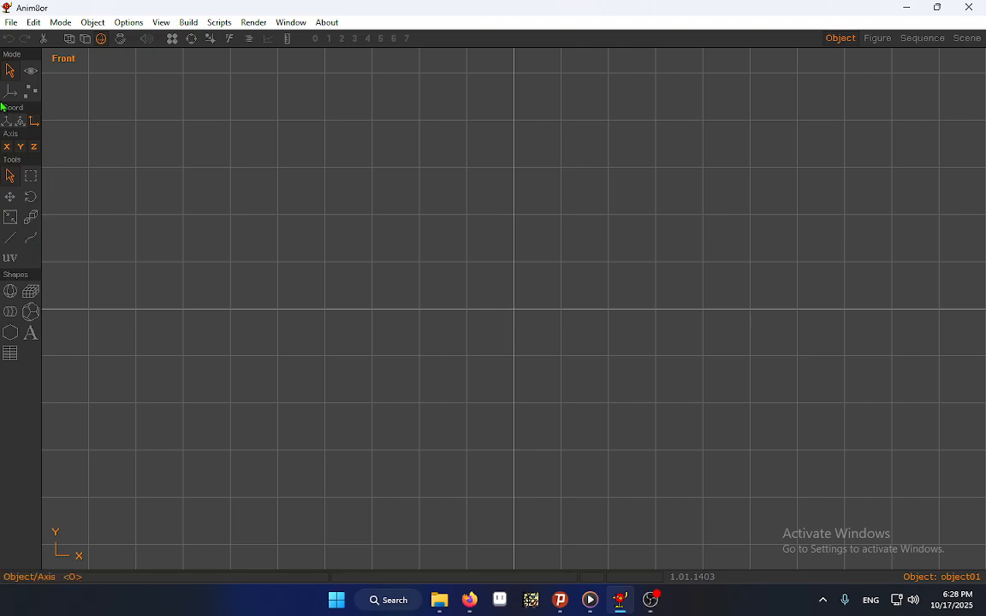
{"action": "left_click", "coordinate": [30, 292]}
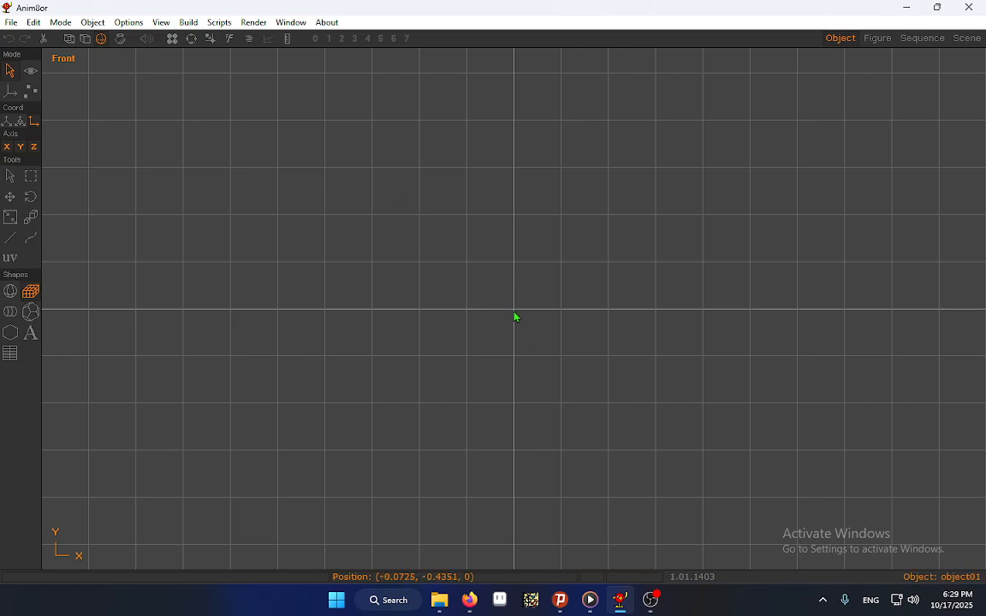
{"action": "left_click_drag", "start_coordinate": [514, 315], "coordinate": [121, 137]}
{"action": "left_click", "coordinate": [31, 291]}
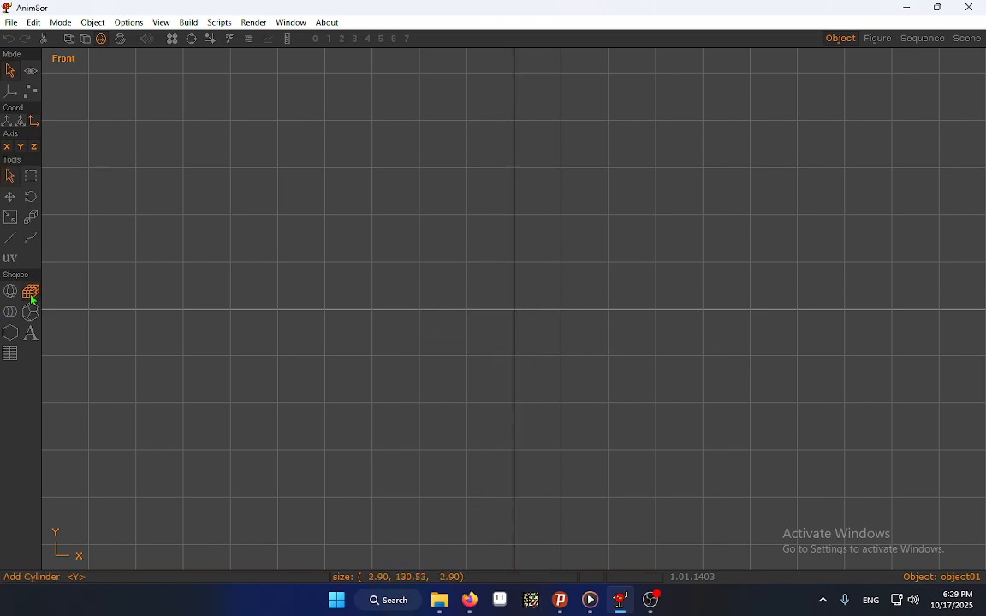
{"action": "left_click_drag", "start_coordinate": [513, 322], "coordinate": [783, 425]}
{"action": "left_click", "coordinate": [11, 177]}
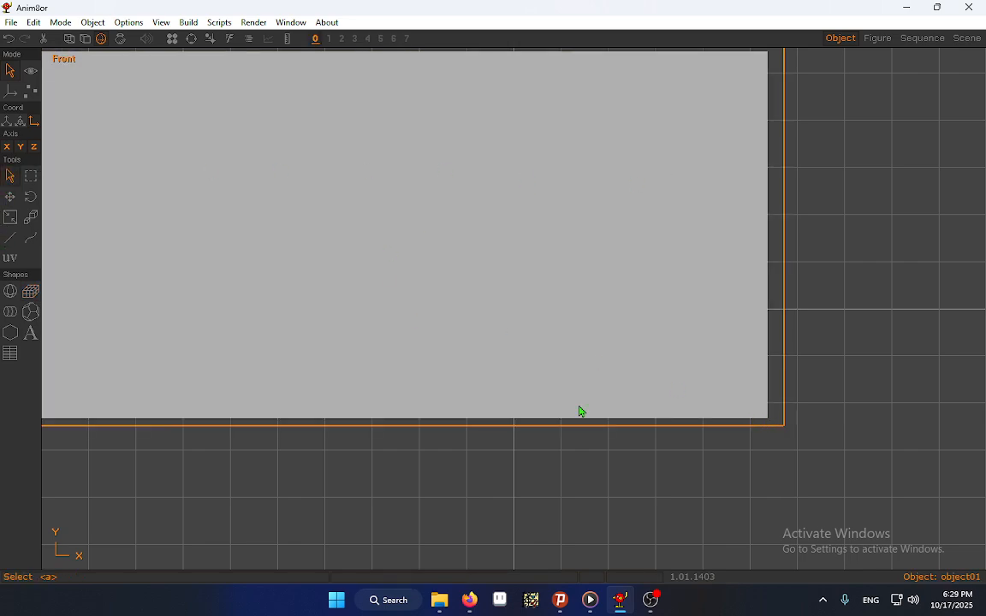
{"action": "left_click", "coordinate": [9, 199]}
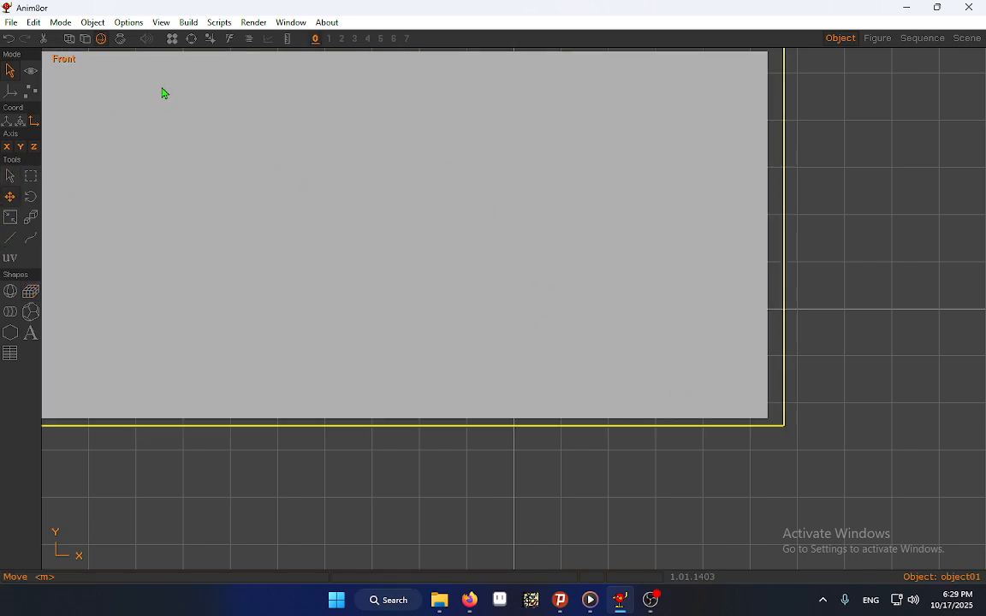
{"action": "left_click_drag", "start_coordinate": [312, 172], "coordinate": [376, 274]}
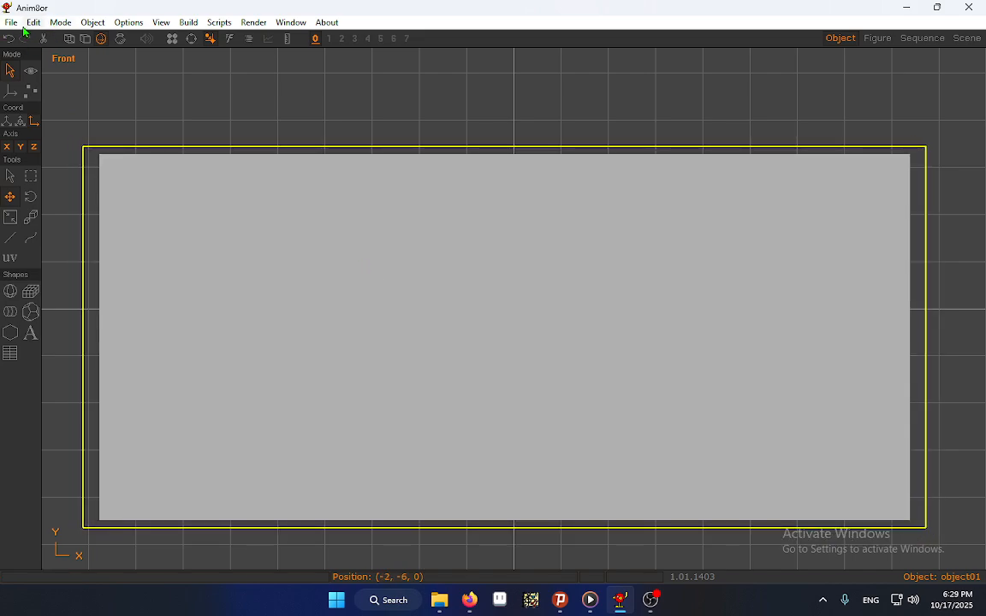
{"action": "key", "text": "ctrl+z"}
{"action": "key", "text": "ctrl+z"}
Draw a cube centred on the origin in the front view, about 103 wide and 72 high
{"action": "left_click", "coordinate": [31, 292]}
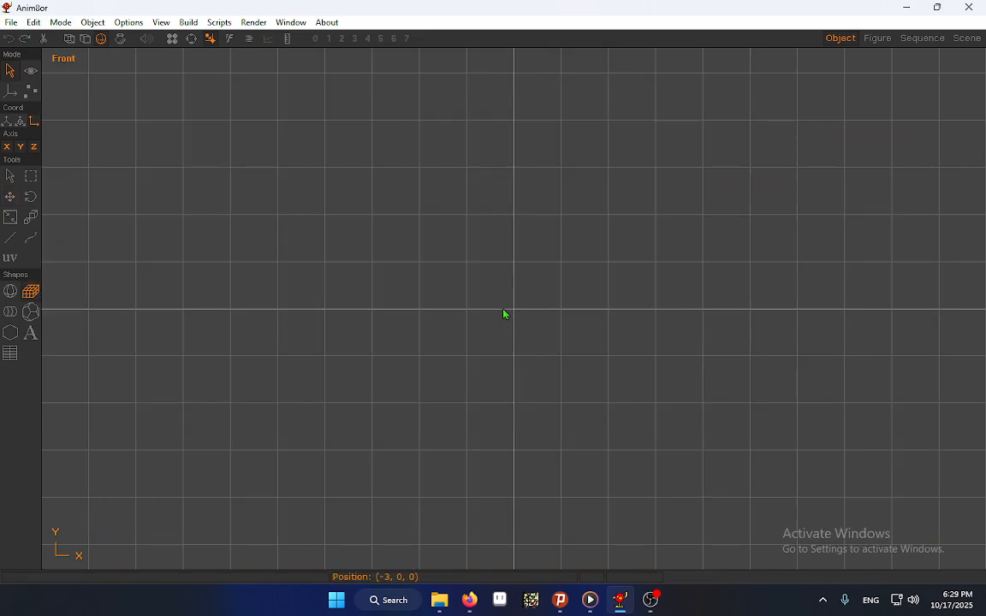
{"action": "left_click_drag", "start_coordinate": [514, 313], "coordinate": [767, 133]}
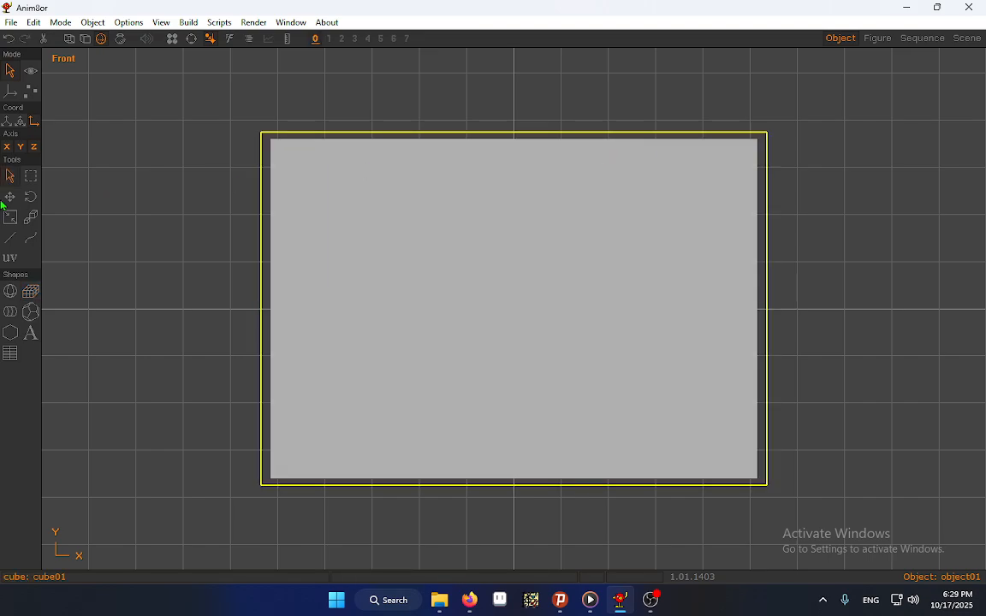
{"action": "left_click", "coordinate": [186, 485]}
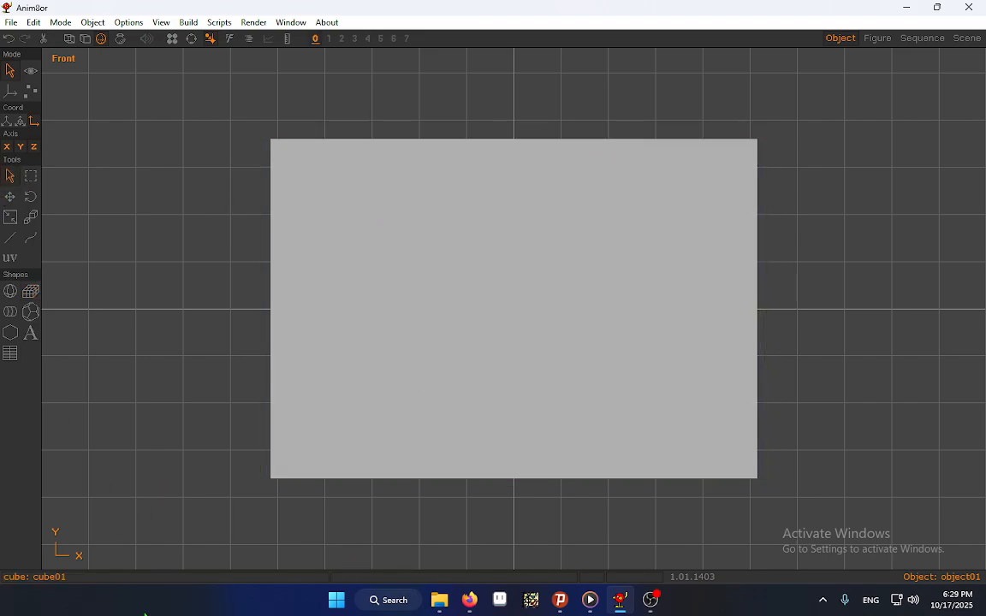
{"action": "left_click", "coordinate": [462, 231]}
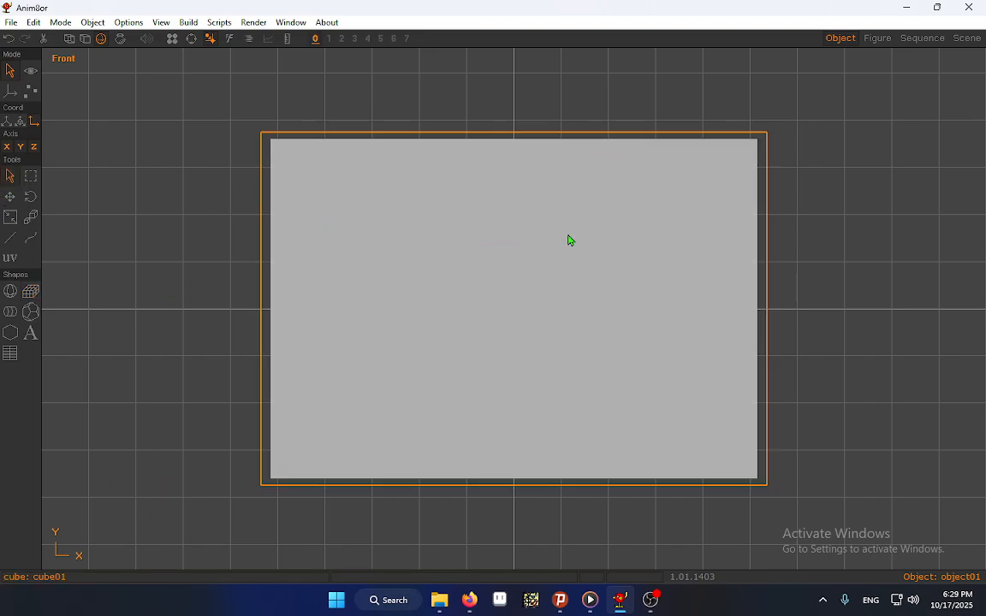
Open the cube's parameters and set its X and Y divisions to 4 each
{"action": "double_click", "coordinate": [486, 222]}
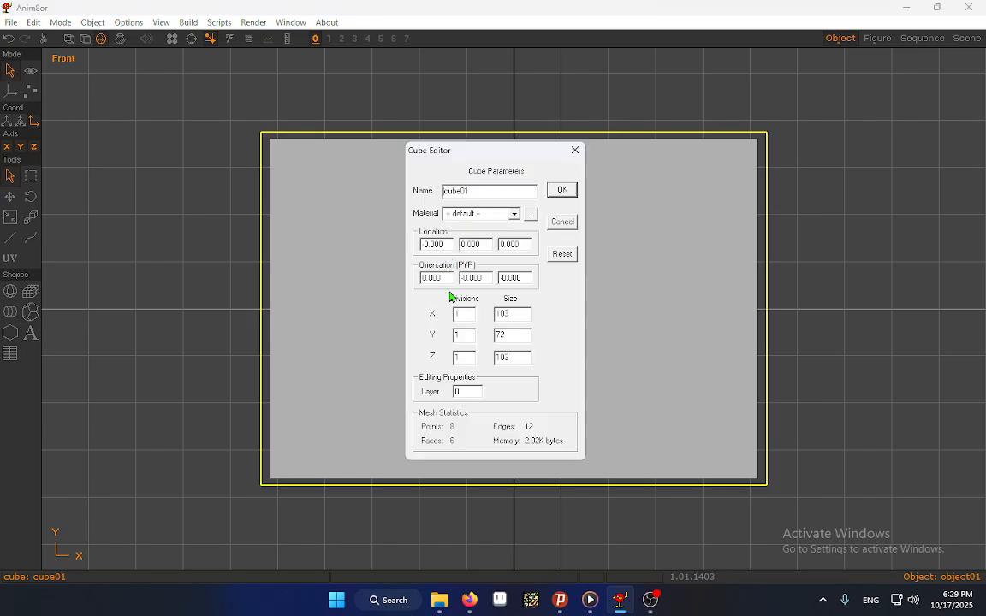
{"action": "double_click", "coordinate": [475, 313]}
{"action": "type", "text": "4"}
{"action": "left_click", "coordinate": [466, 337]}
{"action": "double_click", "coordinate": [466, 336]}
{"action": "type", "text": "4"}
Set the cube's size to X 40, Y 40 and Z 10
{"action": "double_click", "coordinate": [503, 315]}
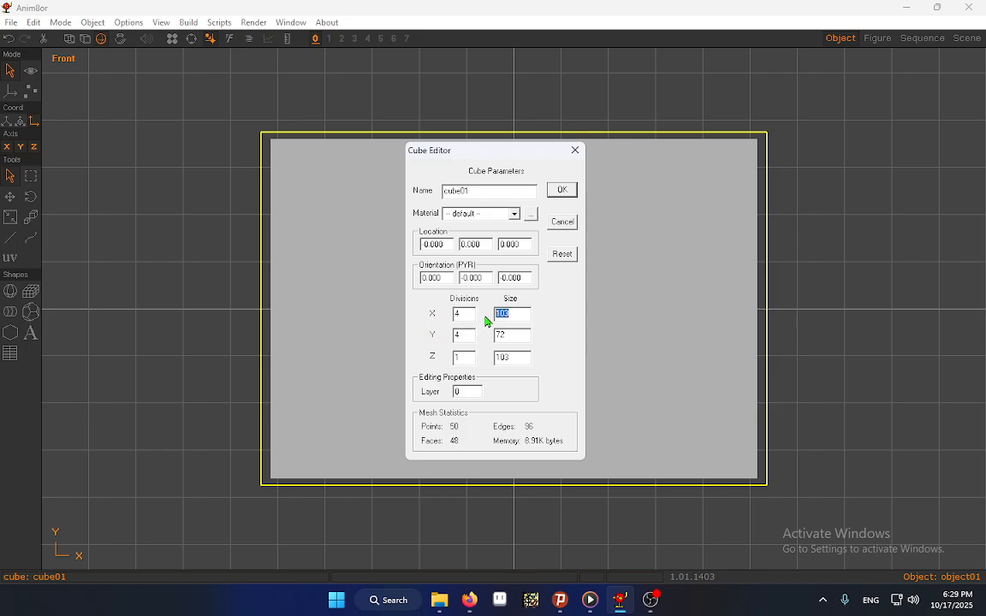
{"action": "type", "text": "40"}
{"action": "double_click", "coordinate": [514, 335]}
{"action": "type", "text": "40"}
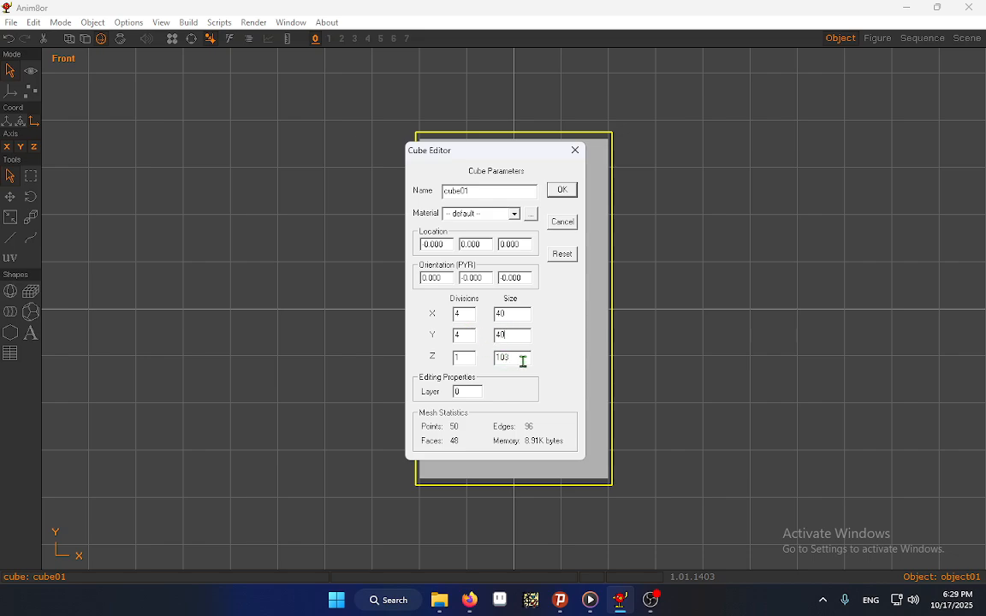
{"action": "double_click", "coordinate": [522, 358]}
{"action": "type", "text": "10"}
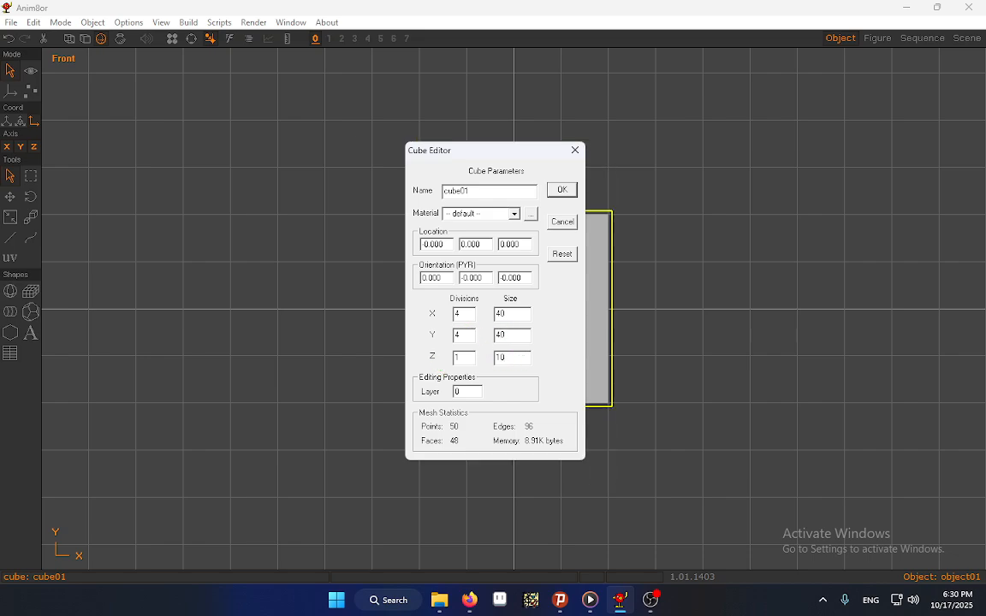
{"action": "left_click", "coordinate": [562, 189]}
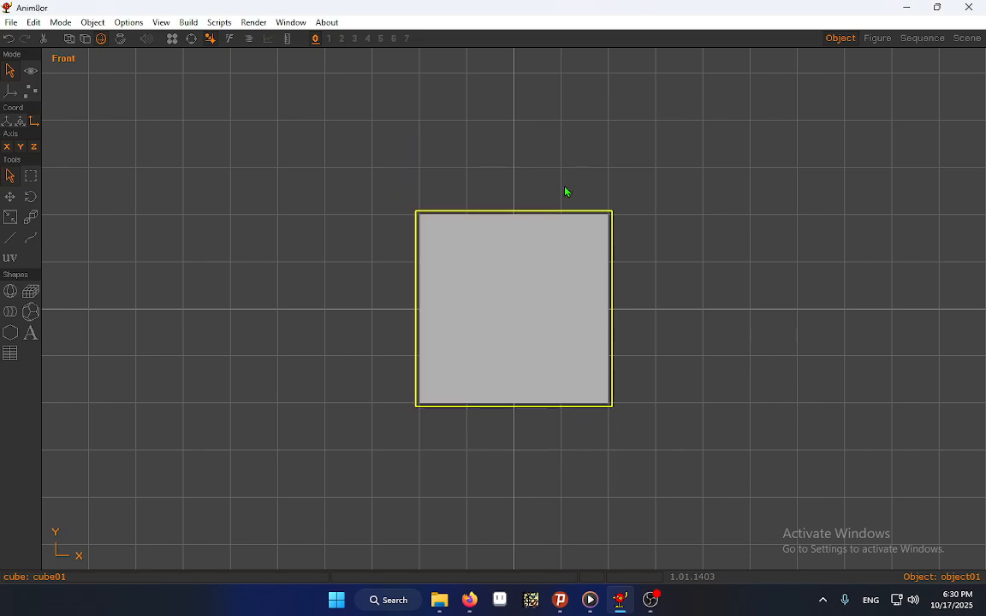
Convert the cube to a mesh and display it for point editing with flat shading
{"action": "left_click", "coordinate": [577, 279]}
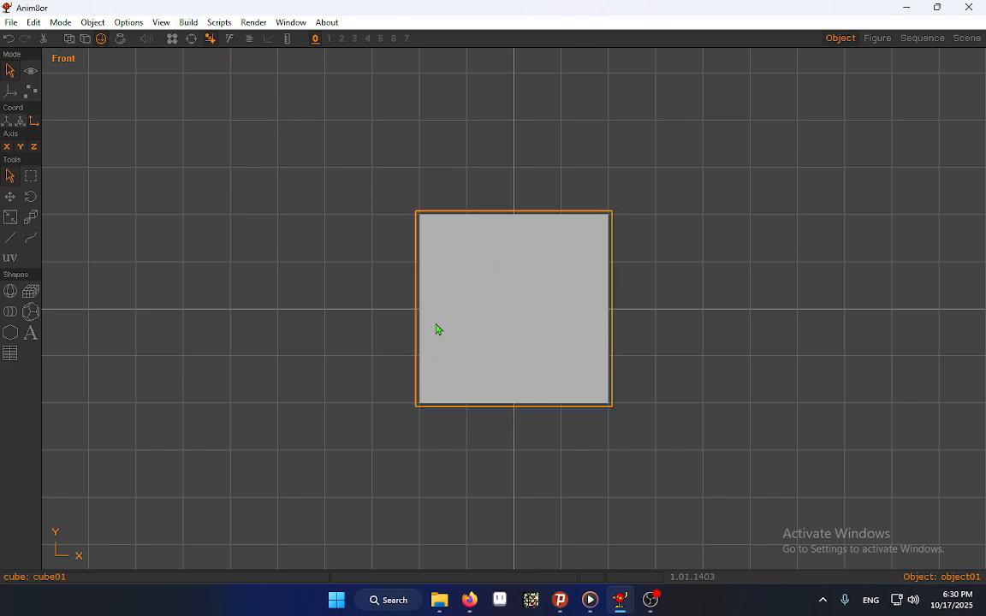
{"action": "left_click", "coordinate": [188, 22]}
{"action": "left_click", "coordinate": [216, 76]}
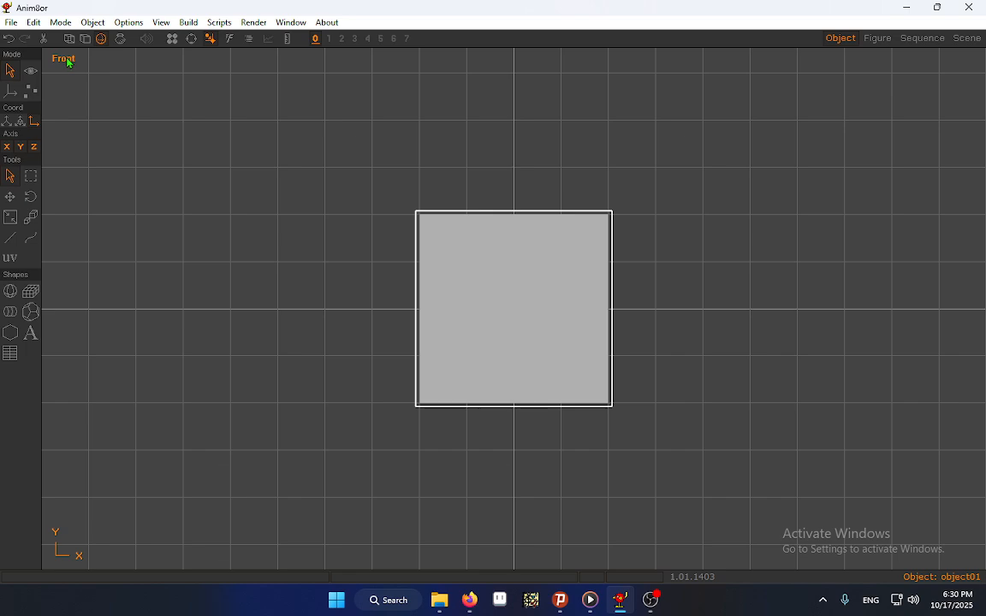
{"action": "left_click", "coordinate": [28, 92]}
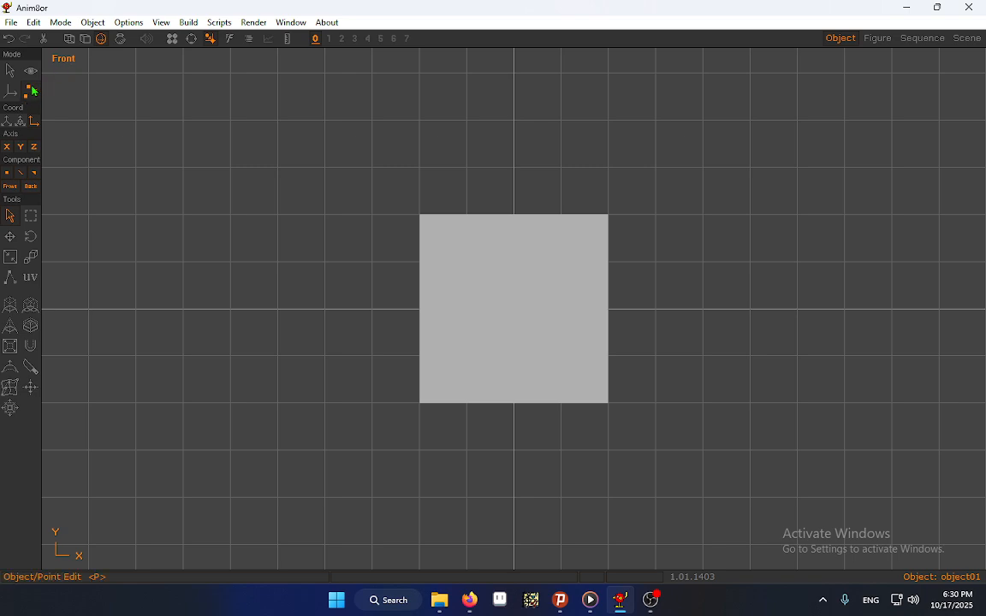
{"action": "left_click", "coordinate": [87, 40]}
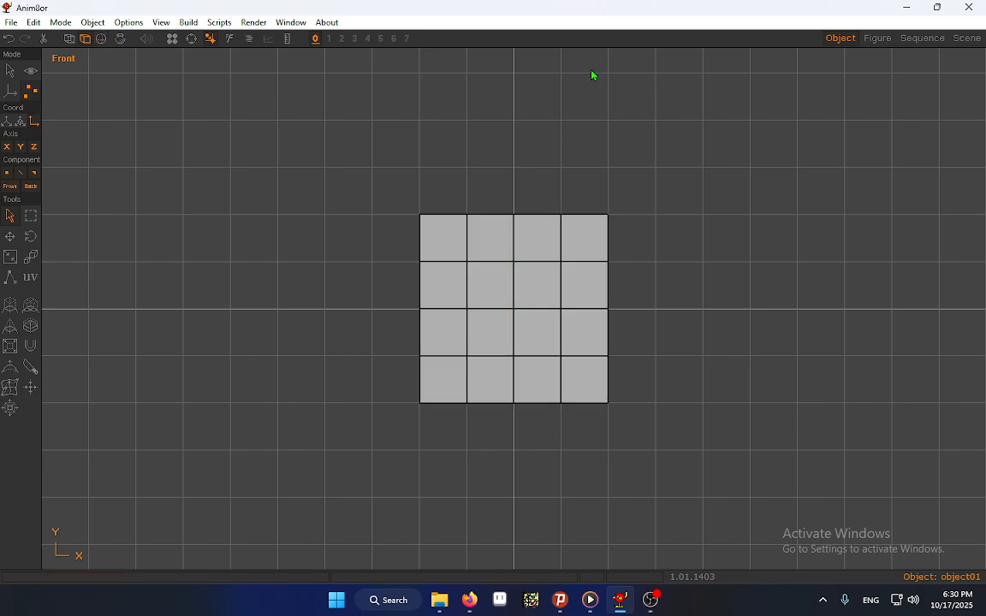
Try to extrude the mesh's four top faces upward by a length of 10
{"action": "left_click", "coordinate": [161, 22]}
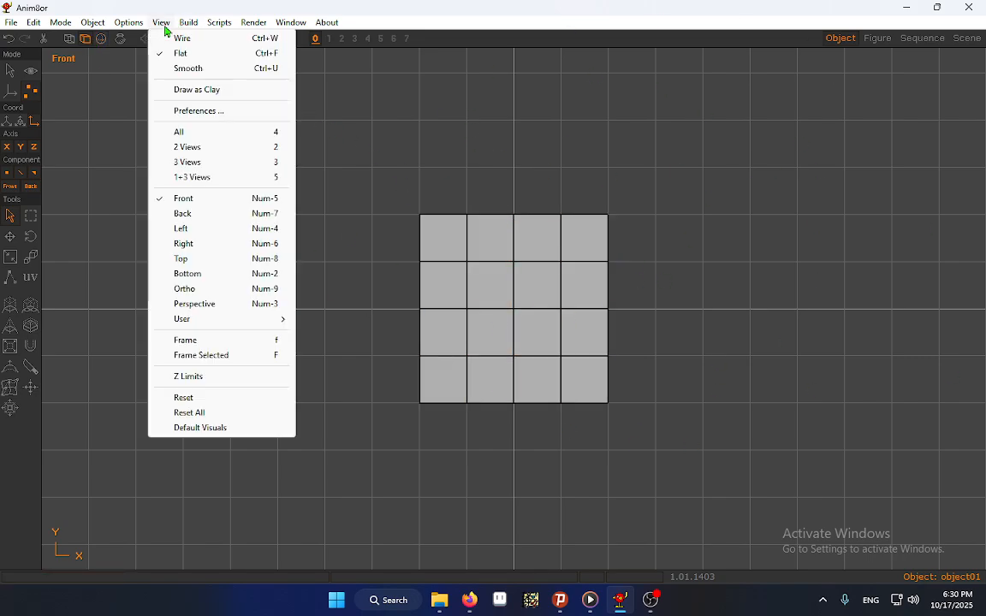
{"action": "left_click", "coordinate": [190, 261]}
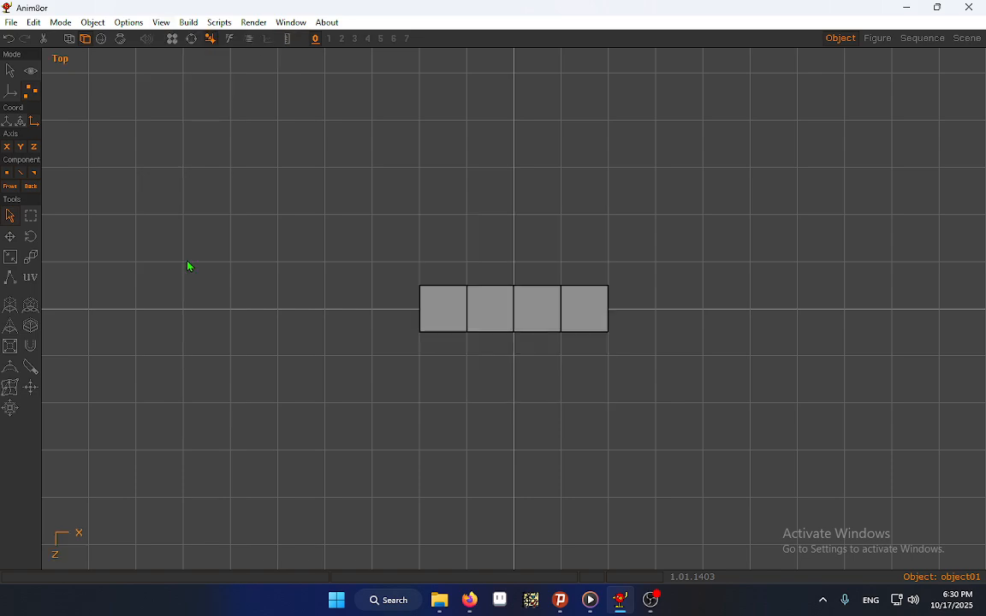
{"action": "left_click", "coordinate": [454, 320]}
{"action": "left_click", "coordinate": [489, 317], "text": "shift"}
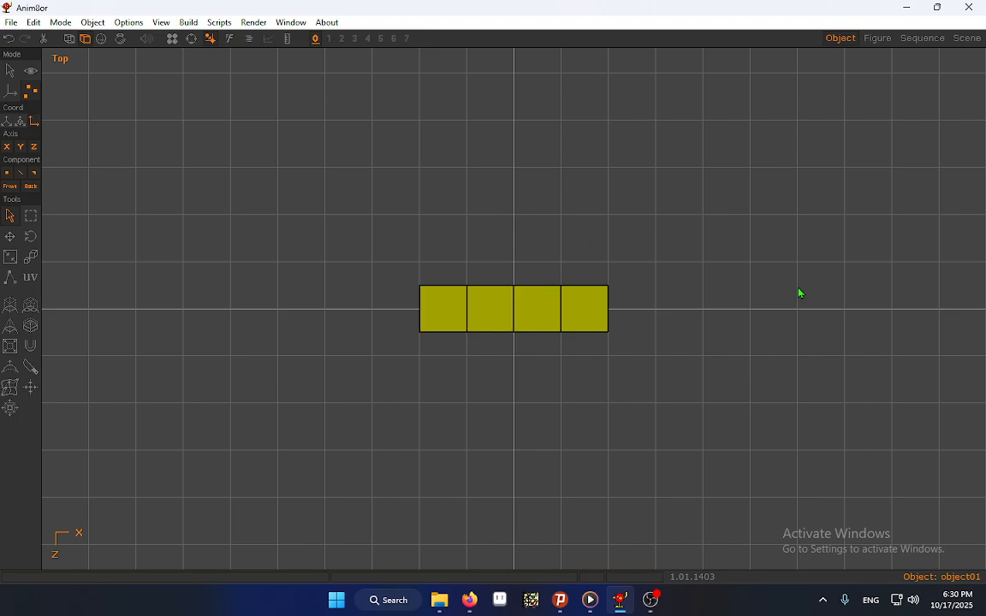
{"action": "key", "text": "f"}
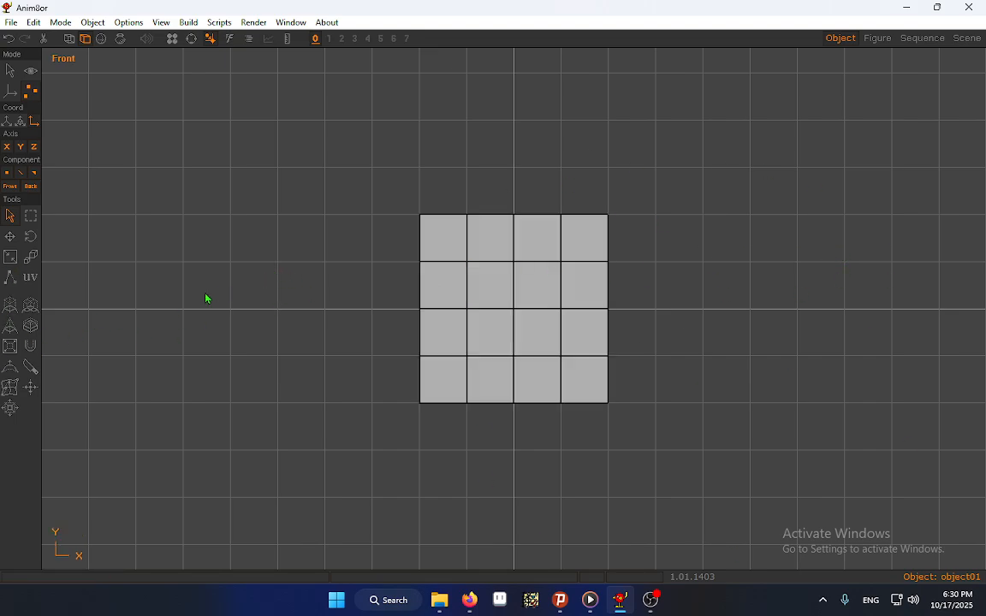
{"action": "left_click", "coordinate": [9, 305]}
{"action": "left_click_drag", "start_coordinate": [544, 456], "coordinate": [557, 421]}
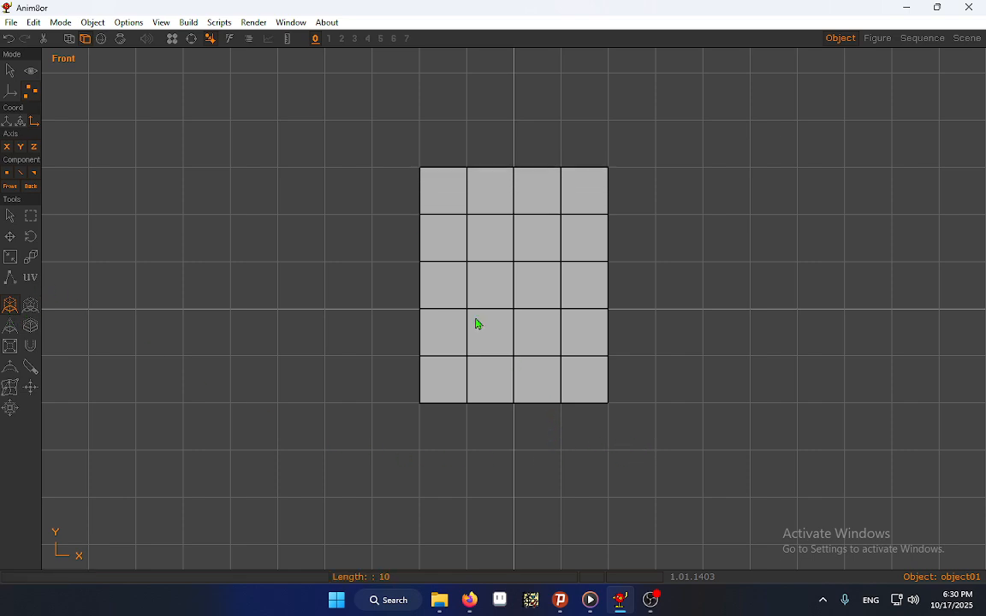
Turn off grid snapping and undo the extrusion of the top faces
{"action": "left_click", "coordinate": [212, 41]}
{"action": "key", "text": "ctrl+z"}
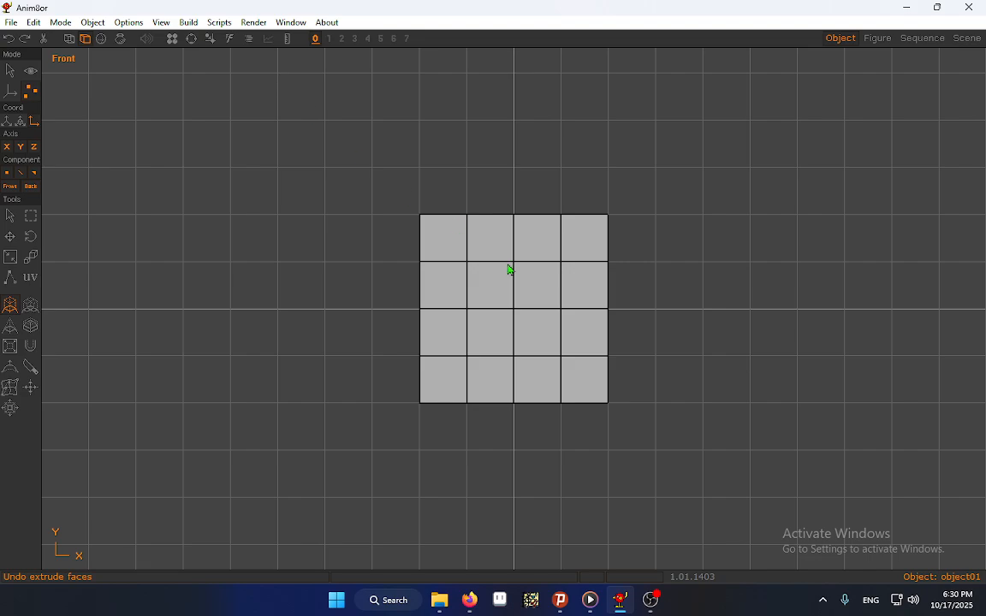
{"action": "left_click_drag", "start_coordinate": [577, 442], "coordinate": [581, 402]}
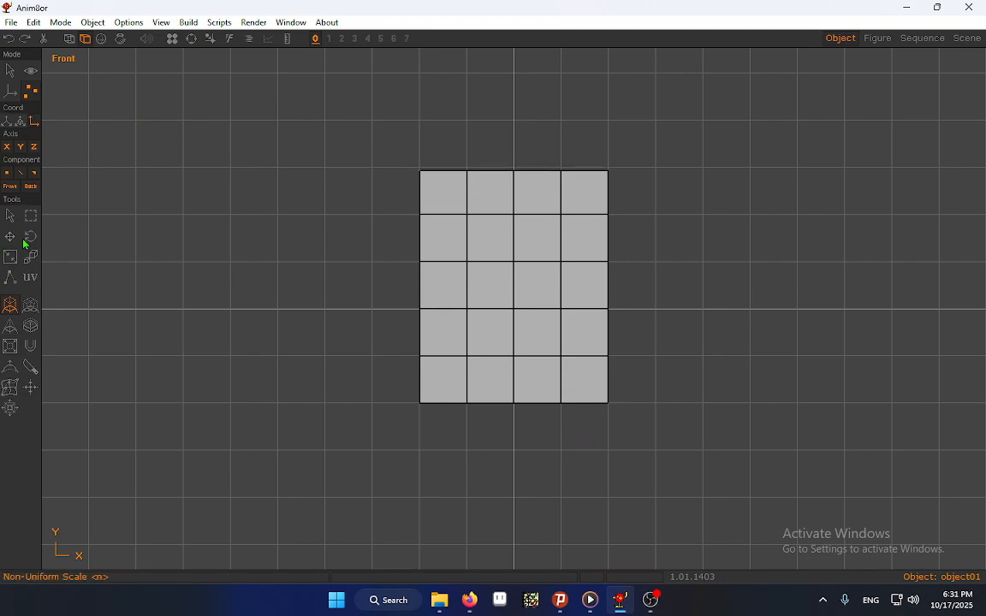
{"action": "left_click", "coordinate": [10, 216]}
{"action": "key", "text": "ctrl+z"}
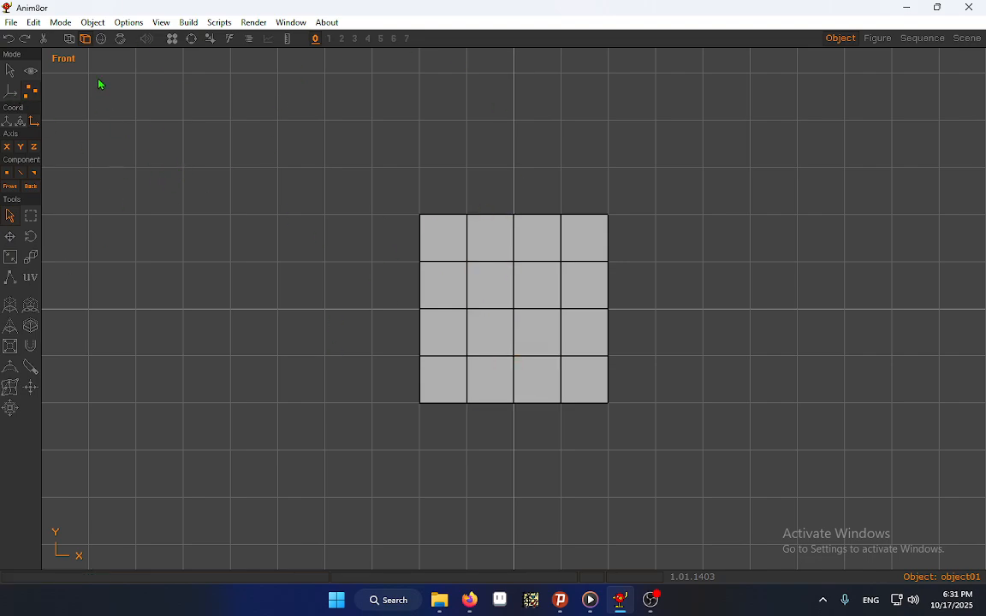
Show the mesh as wireframe and select the central two-by-two block of faces with its points
{"action": "left_click", "coordinate": [70, 38]}
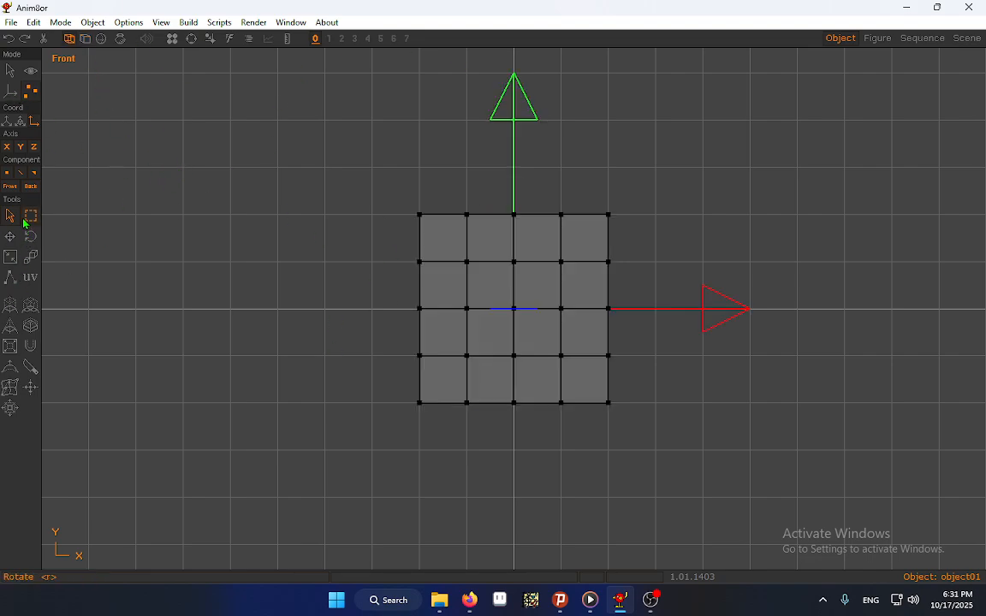
{"action": "left_click", "coordinate": [29, 217]}
{"action": "left_click_drag", "start_coordinate": [451, 265], "coordinate": [575, 363]}
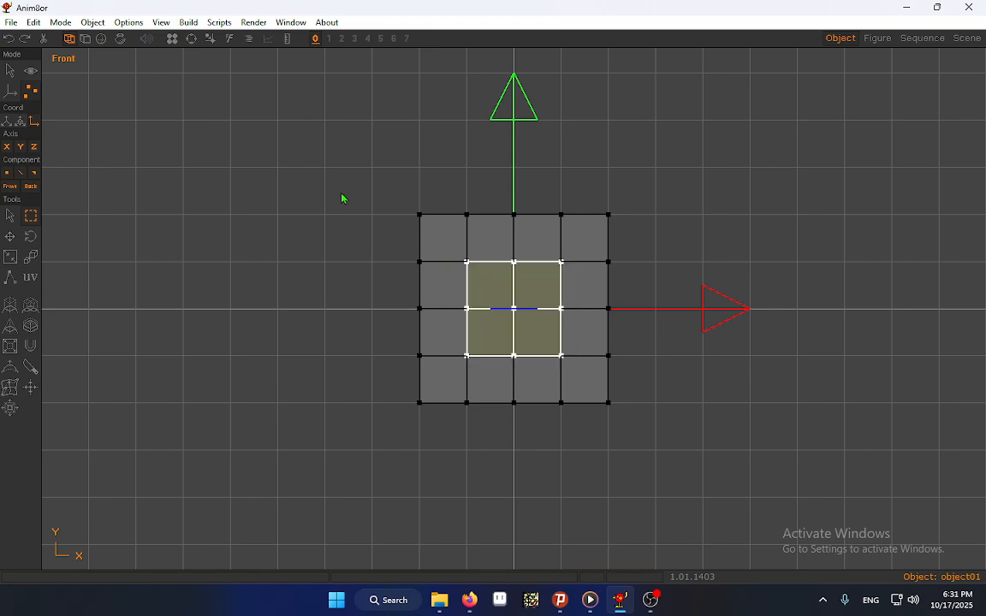
In the right view, shift the selected central points slightly along the positive Z axis
{"action": "left_click", "coordinate": [162, 23]}
{"action": "left_click", "coordinate": [190, 260]}
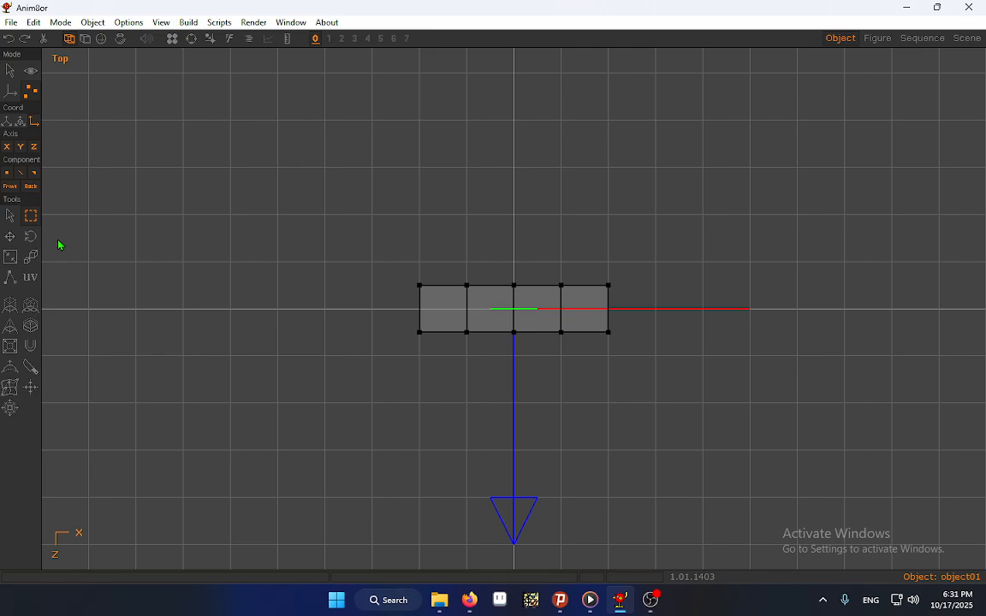
{"action": "left_click", "coordinate": [161, 23]}
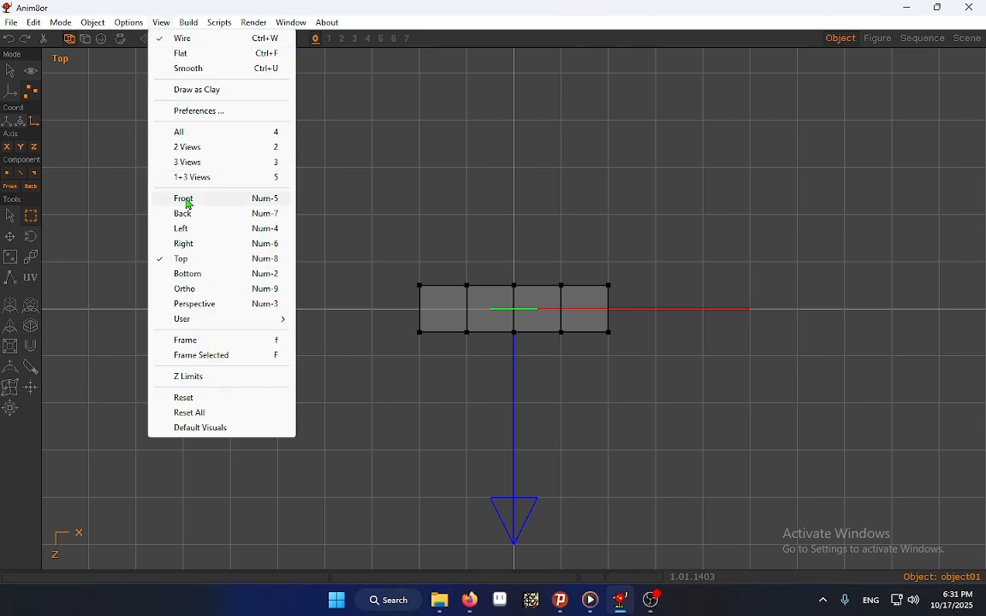
{"action": "left_click", "coordinate": [196, 247]}
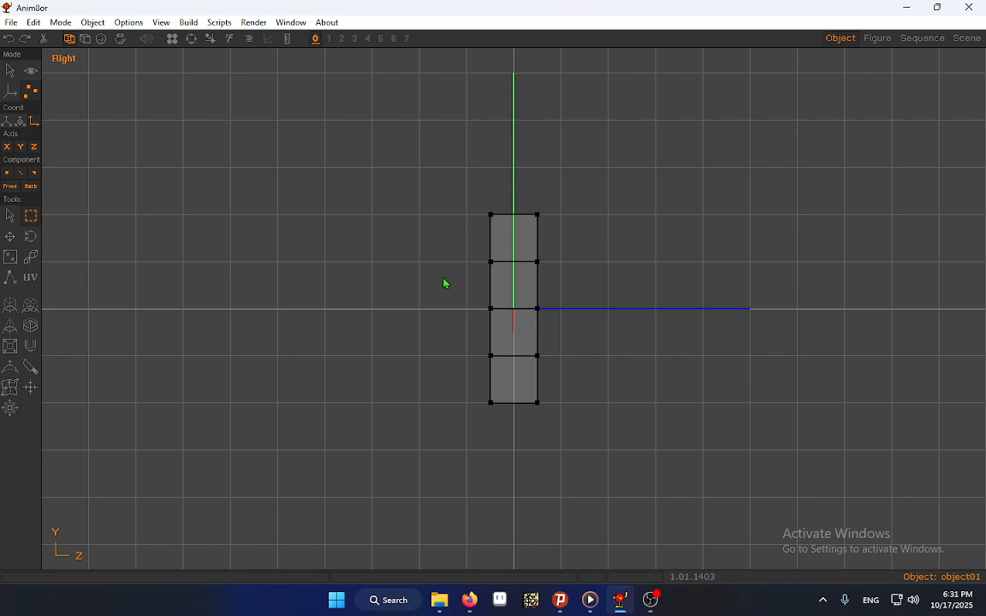
{"action": "left_click_drag", "start_coordinate": [441, 279], "coordinate": [448, 280]}
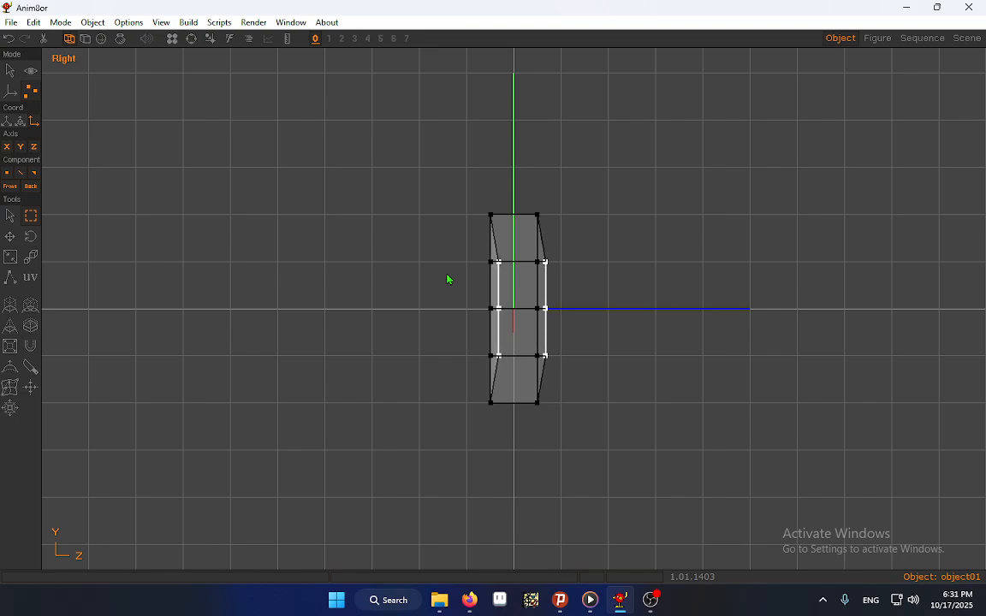
{"action": "key", "text": "Right"}
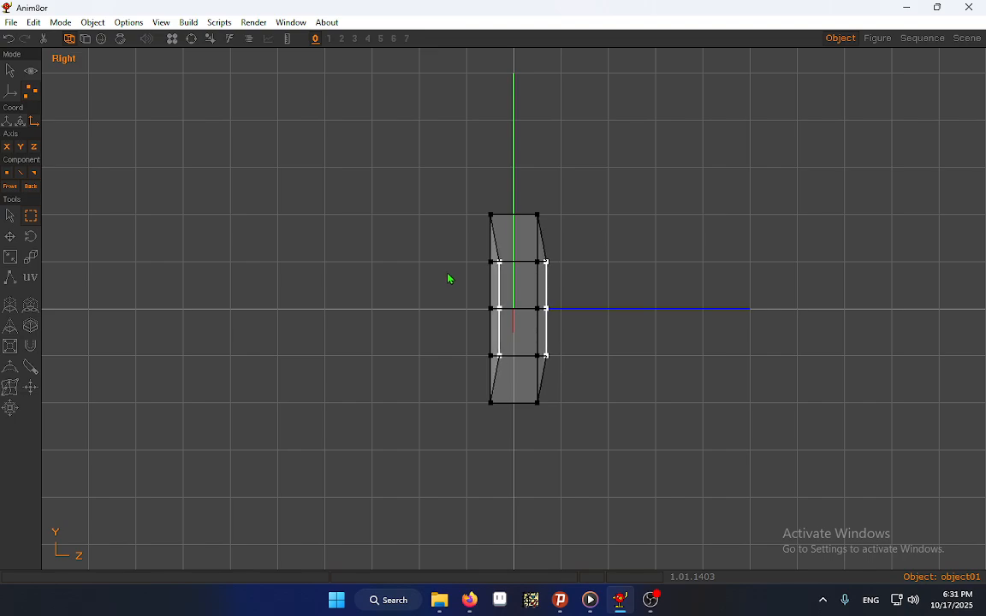
Return to the front view and clear the selection of the central points
{"action": "left_click", "coordinate": [161, 22]}
{"action": "left_click", "coordinate": [183, 198]}
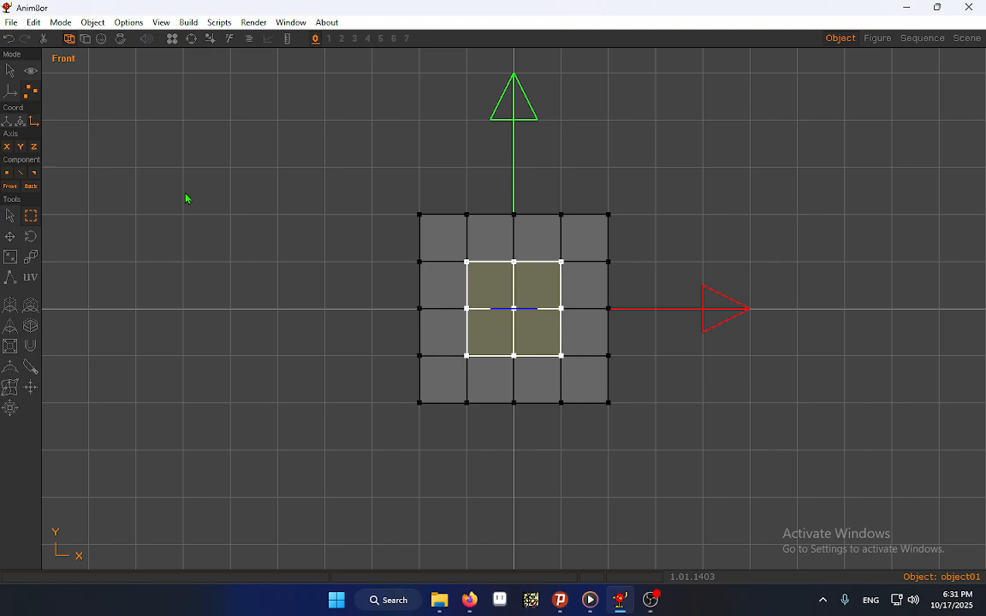
{"action": "left_click", "coordinate": [187, 199]}
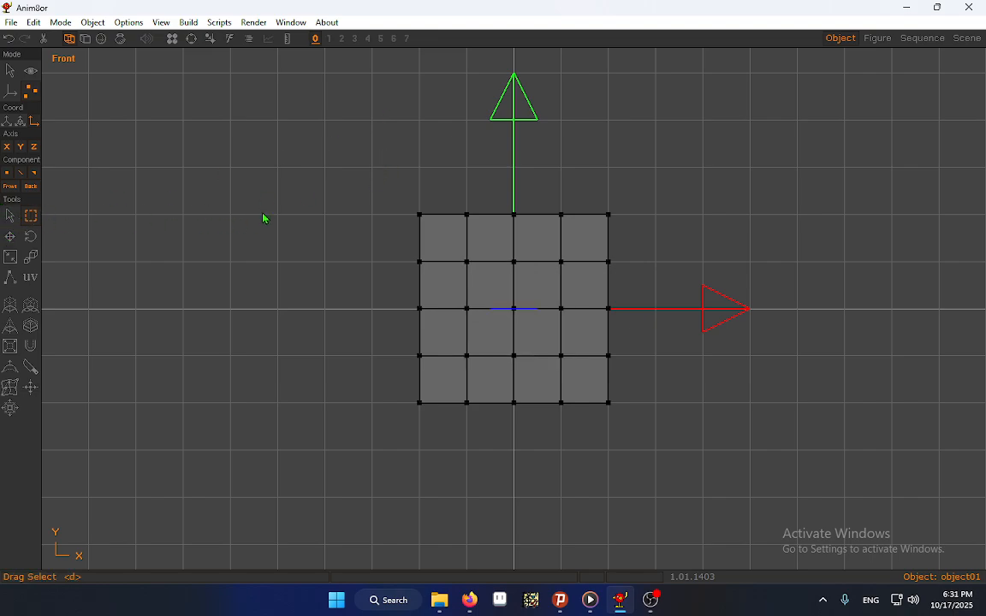
Lower the mesh's top corner points on the negative X side slightly in the front view
{"action": "left_click_drag", "start_coordinate": [340, 171], "coordinate": [441, 233]}
{"action": "key", "text": "Down"}
{"action": "key", "text": "Down"}
{"action": "key", "text": "Down"}
{"action": "key", "text": "Down"}
{"action": "key", "text": "Down"}
{"action": "key", "text": "Down"}
{"action": "key", "text": "Down"}
{"action": "key", "text": "Down"}
{"action": "key", "text": "Down"}
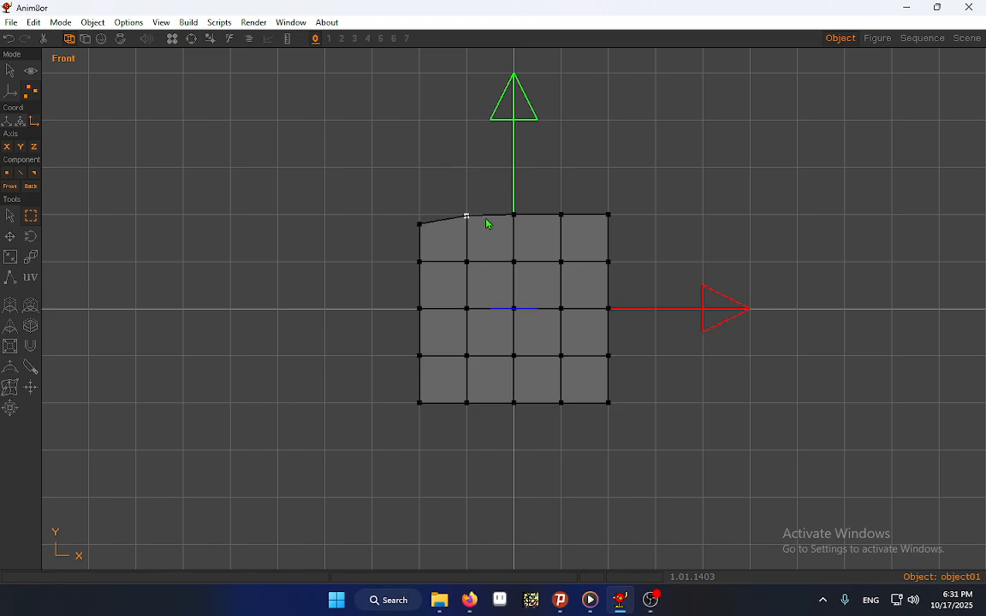
Raise the third and fourth top points slightly, counted from negative X, adjust the positive X corner to slope down, and clear the selection
{"action": "key", "text": "Up"}
{"action": "key", "text": "Up"}
{"action": "key", "text": "Up"}
{"action": "left_click", "coordinate": [559, 214]}
{"action": "left_click", "coordinate": [608, 213]}
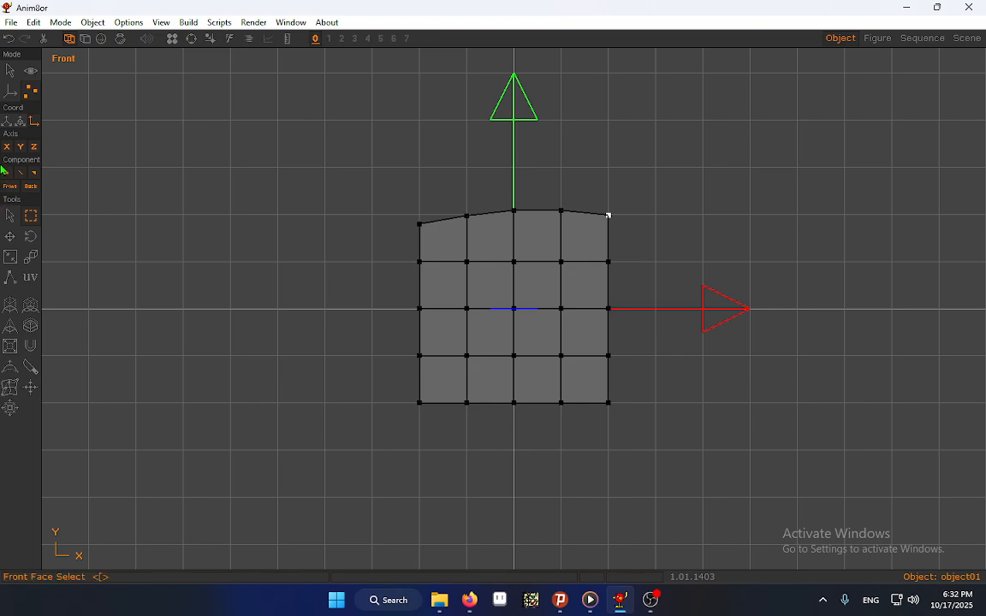
{"action": "left_click", "coordinate": [10, 215]}
{"action": "left_click", "coordinate": [698, 147]}
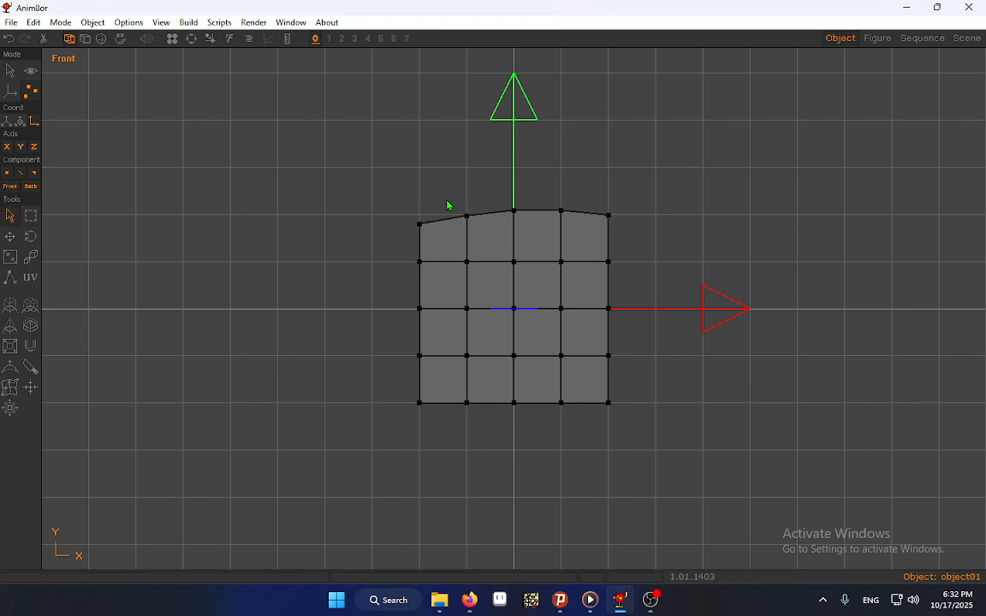
Select the four faces on the mesh's top side in the flat-shaded top view, and return to the front view
{"action": "left_click", "coordinate": [161, 23]}
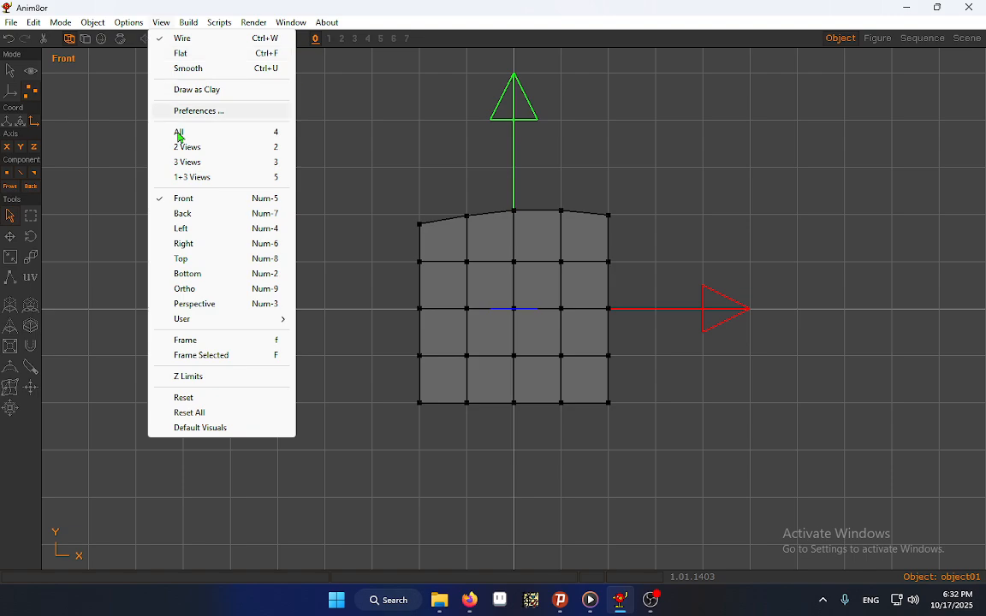
{"action": "left_click", "coordinate": [196, 259]}
{"action": "left_click", "coordinate": [84, 40]}
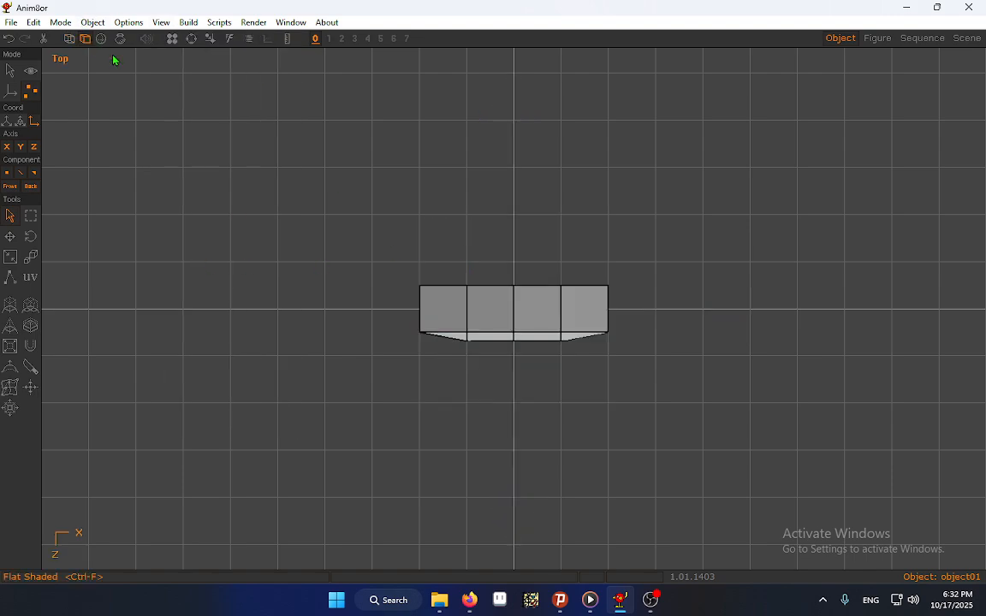
{"action": "left_click", "coordinate": [455, 310]}
{"action": "double_click", "coordinate": [482, 314], "text": "shift"}
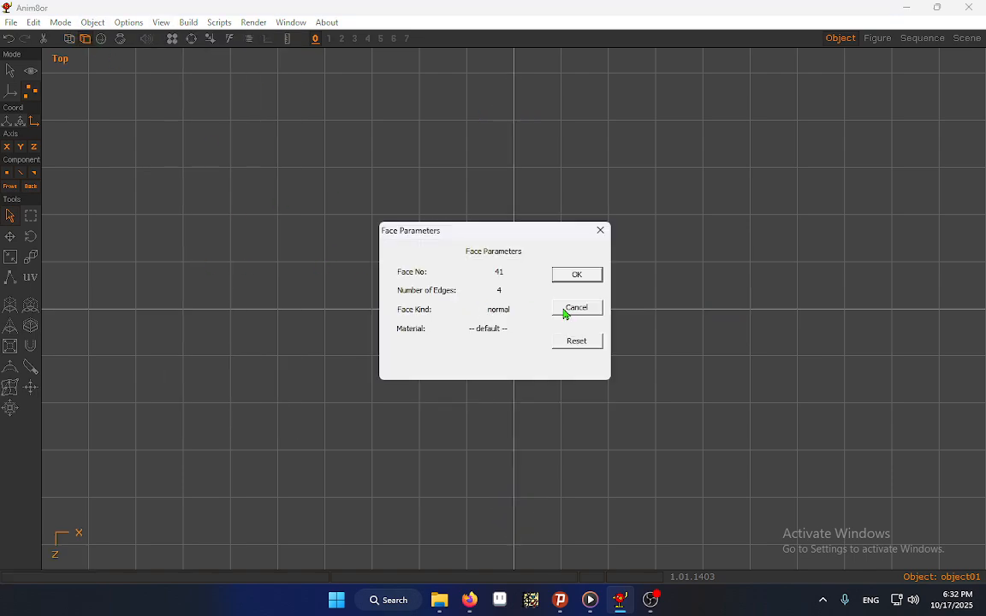
{"action": "left_click", "coordinate": [571, 309]}
{"action": "left_click", "coordinate": [538, 314], "text": "shift"}
{"action": "key", "text": "f"}
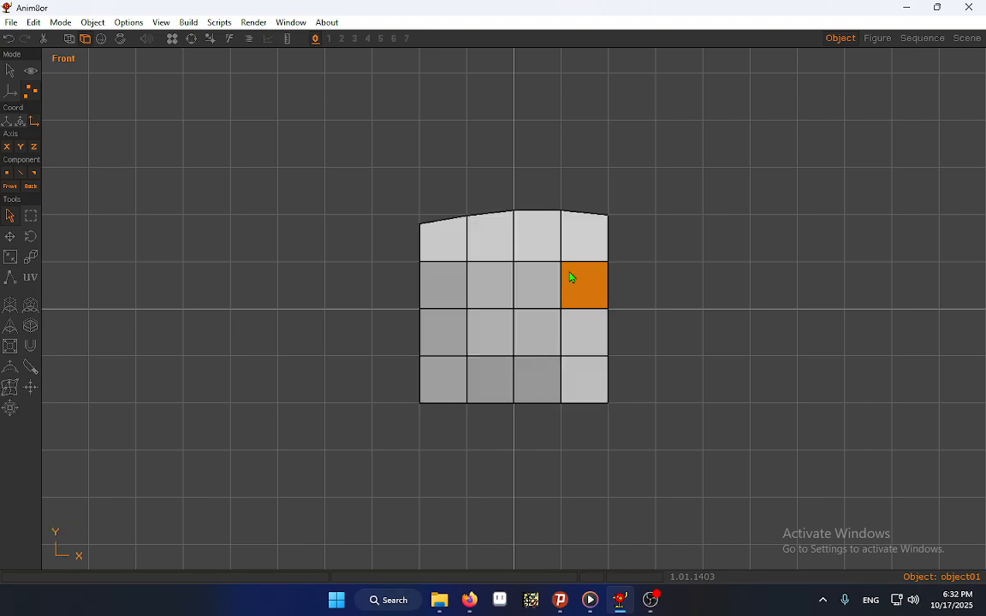
Extrude the four top faces individually along their normals in three segments each to form fingers
{"action": "left_click", "coordinate": [11, 304]}
{"action": "left_click_drag", "start_coordinate": [526, 427], "coordinate": [543, 397]}
{"action": "left_click_drag", "start_coordinate": [560, 467], "coordinate": [564, 413]}
{"action": "left_click", "coordinate": [10, 216]}
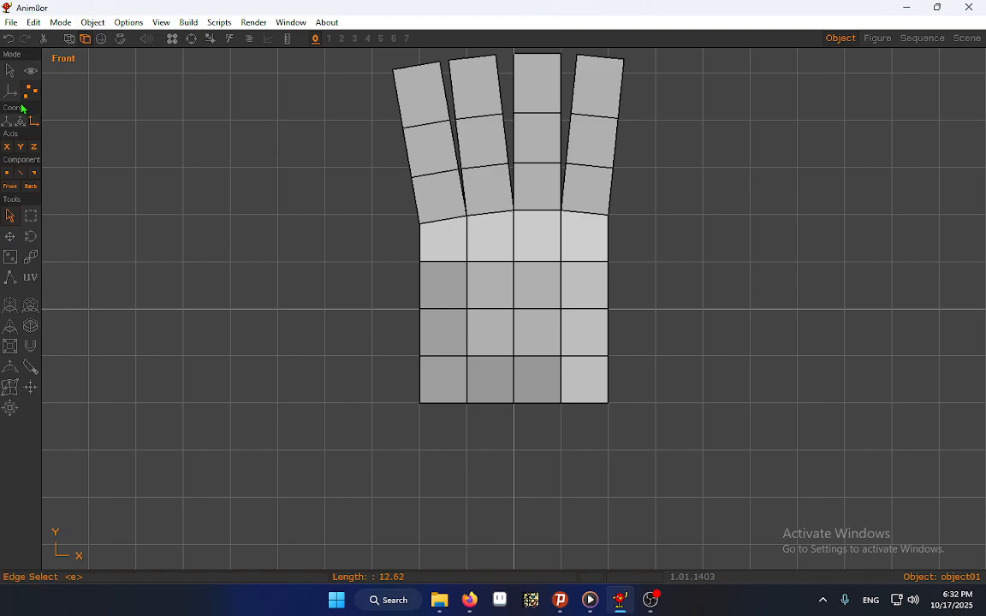
In wireframe, raise the three upper point rows of the straight middle finger slightly
{"action": "left_click", "coordinate": [31, 71]}
{"action": "left_click_drag", "start_coordinate": [208, 149], "coordinate": [225, 279]}
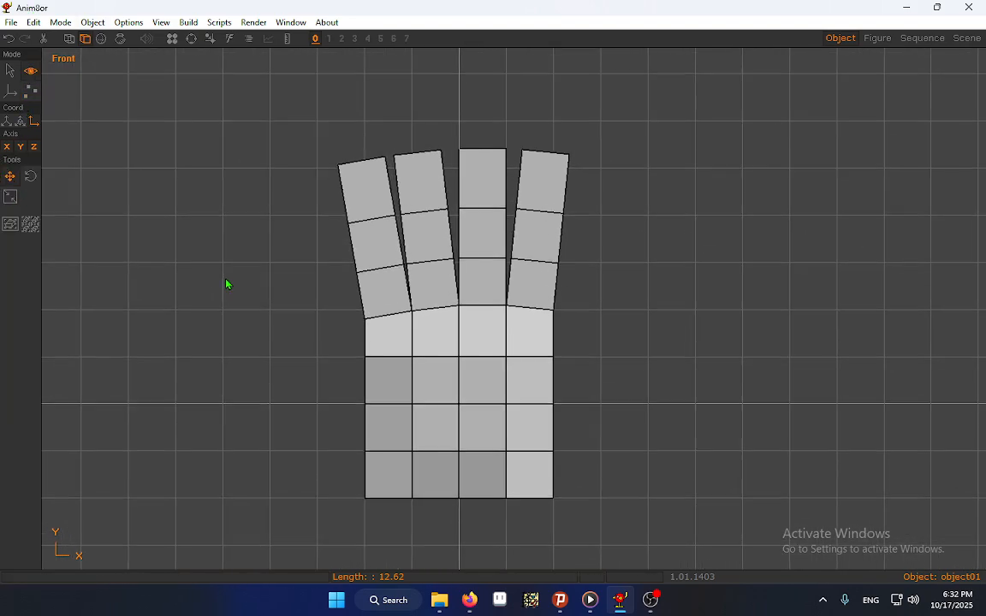
{"action": "left_click", "coordinate": [32, 92]}
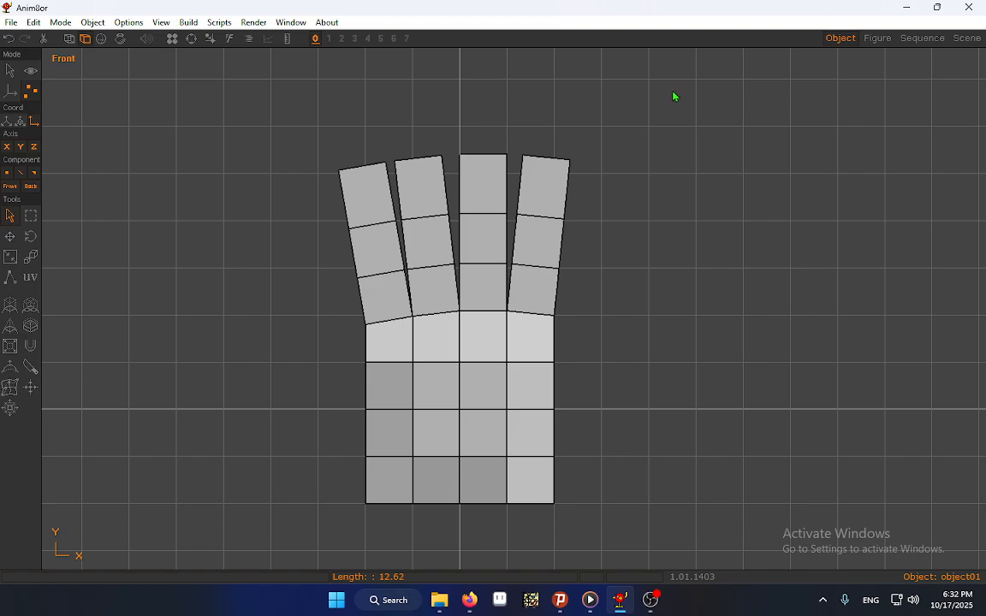
{"action": "key", "text": "ctrl+a"}
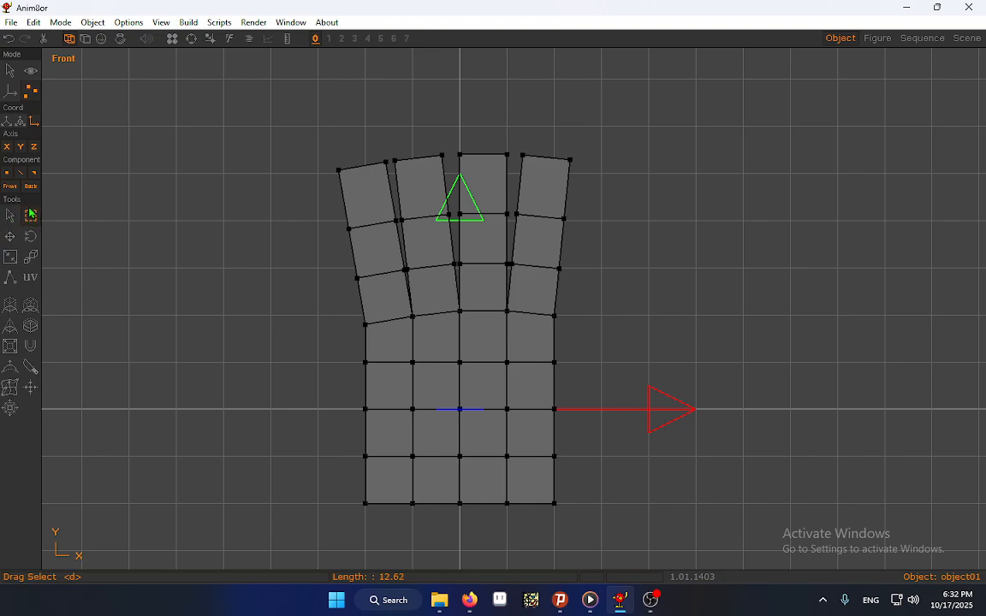
{"action": "left_click_drag", "start_coordinate": [458, 126], "coordinate": [507, 271]}
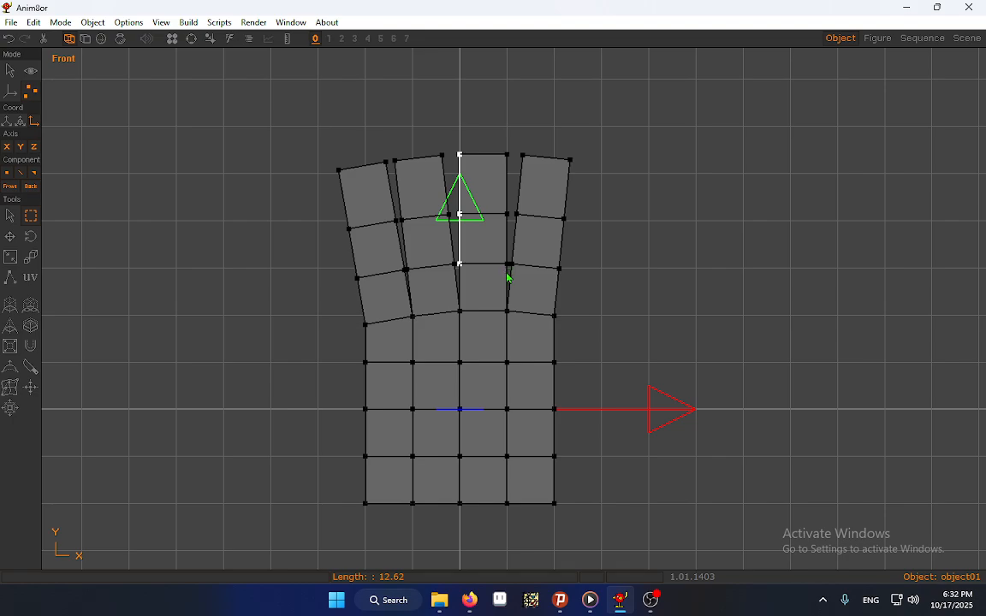
{"action": "left_click_drag", "start_coordinate": [508, 272], "coordinate": [507, 152]}
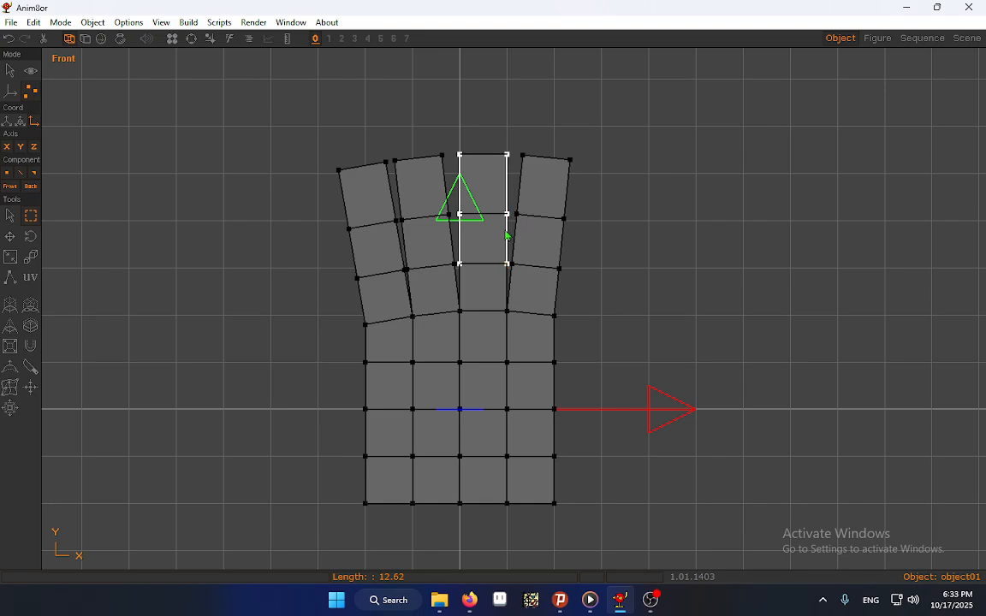
{"action": "key", "text": "Up"}
{"action": "key", "text": "Up"}
{"action": "key", "text": "Up"}
{"action": "key", "text": "Up"}
{"action": "key", "text": "Up"}
{"action": "key", "text": "Up"}
{"action": "key", "text": "Up"}
{"action": "key", "text": "Up"}
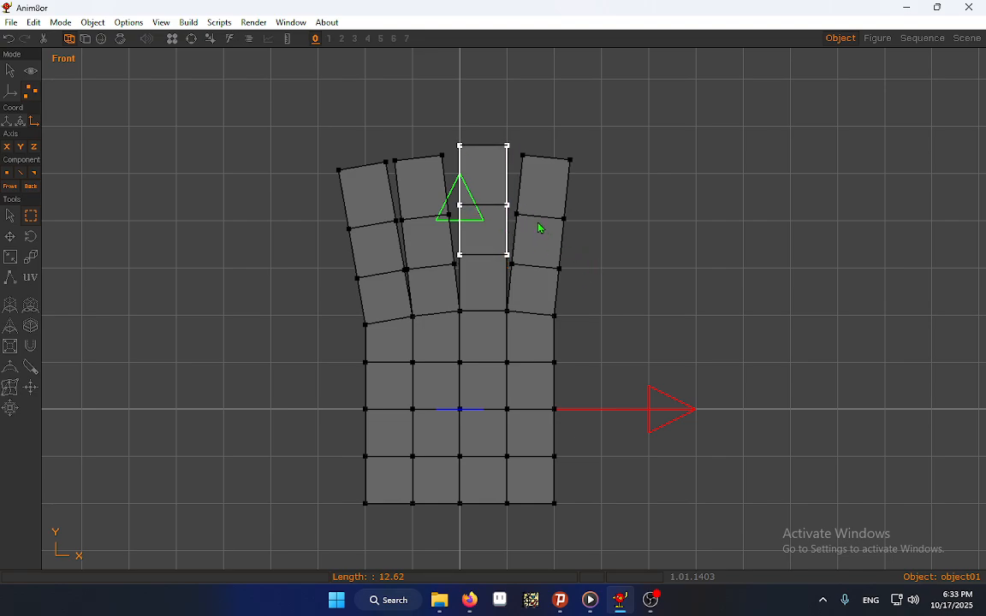
Lengthen the middle finger by raising its top two point rows, plus its tip row a little further
{"action": "left_click_drag", "start_coordinate": [451, 122], "coordinate": [513, 180]}
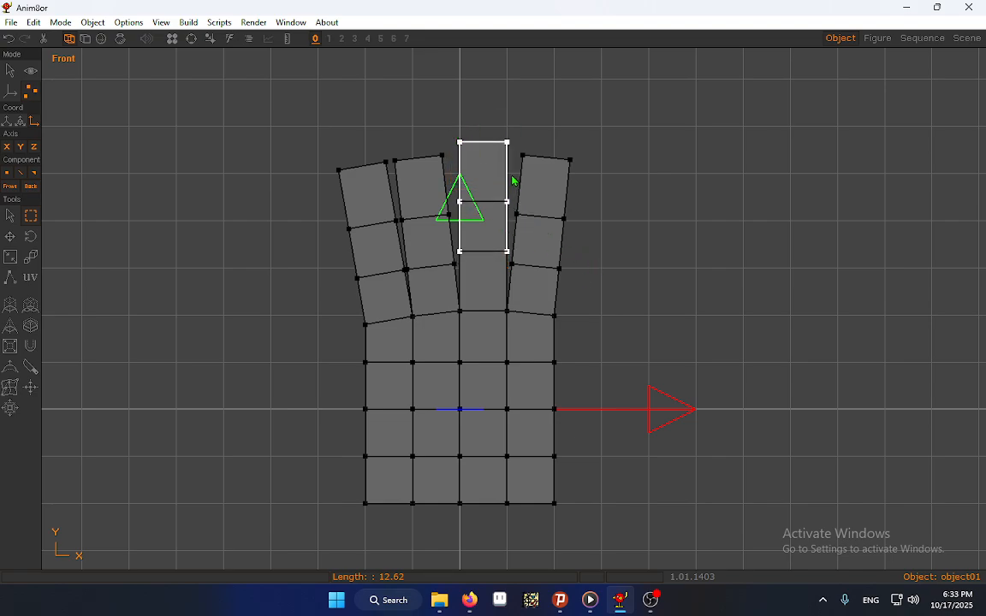
{"action": "left_click_drag", "start_coordinate": [457, 124], "coordinate": [512, 210]}
{"action": "key", "text": "Up"}
{"action": "key", "text": "Up"}
{"action": "key", "text": "Up"}
{"action": "key", "text": "Up"}
{"action": "key", "text": "Up"}
{"action": "key", "text": "Up"}
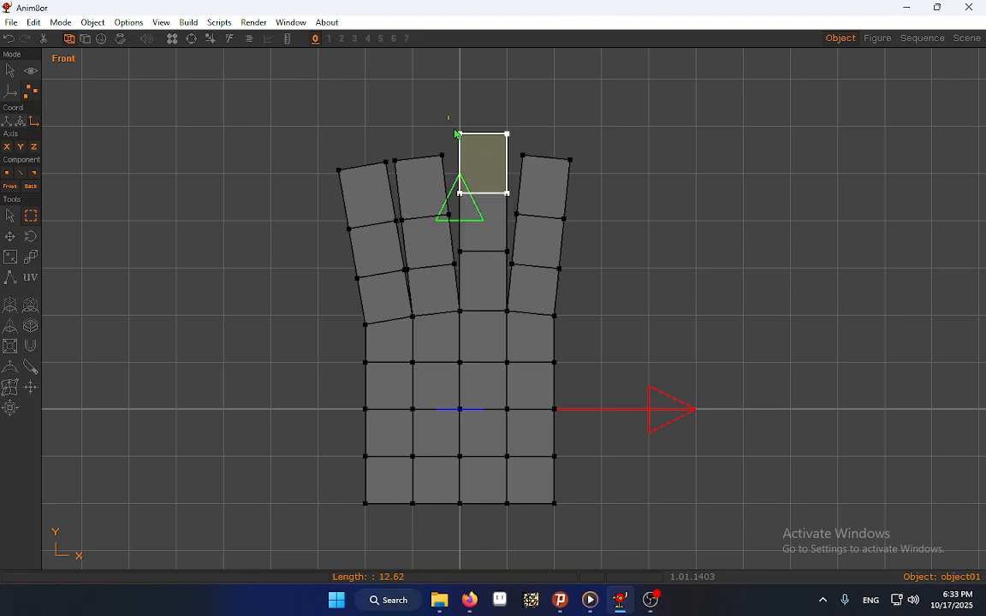
{"action": "left_click_drag", "start_coordinate": [447, 117], "coordinate": [531, 148]}
{"action": "key", "text": "Up"}
{"action": "key", "text": "Up"}
{"action": "key", "text": "Up"}
{"action": "key", "text": "Up"}
{"action": "key", "text": "Up"}
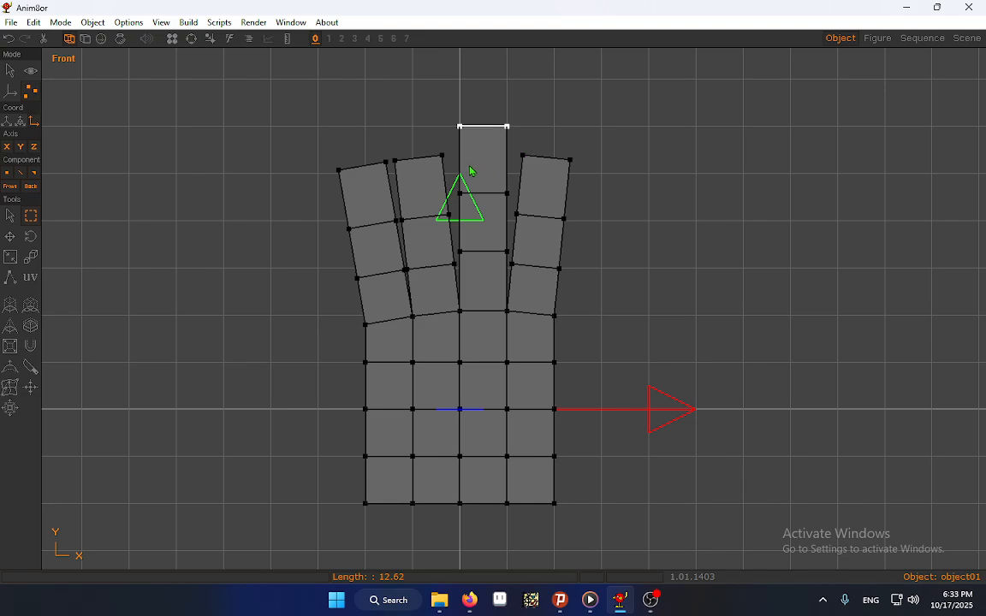
Even out the middle finger's segments by nudging its three point rows individually
{"action": "left_click_drag", "start_coordinate": [480, 191], "coordinate": [516, 197]}
{"action": "key", "text": "Up"}
{"action": "key", "text": "Up"}
{"action": "key", "text": "Up"}
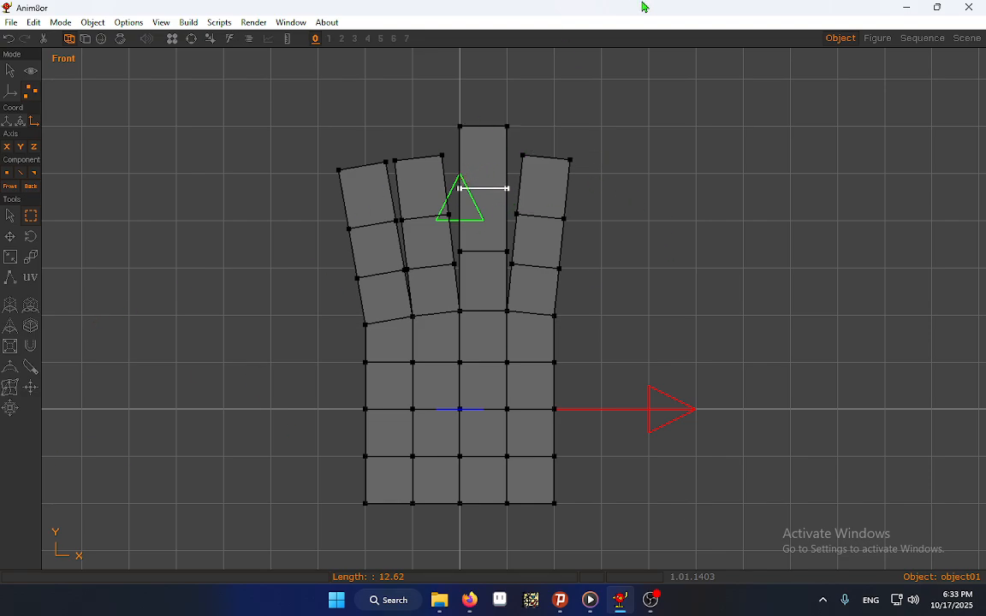
{"action": "left_click_drag", "start_coordinate": [450, 109], "coordinate": [515, 141]}
{"action": "left_click_drag", "start_coordinate": [457, 177], "coordinate": [517, 201]}
{"action": "left_click_drag", "start_coordinate": [454, 244], "coordinate": [513, 261]}
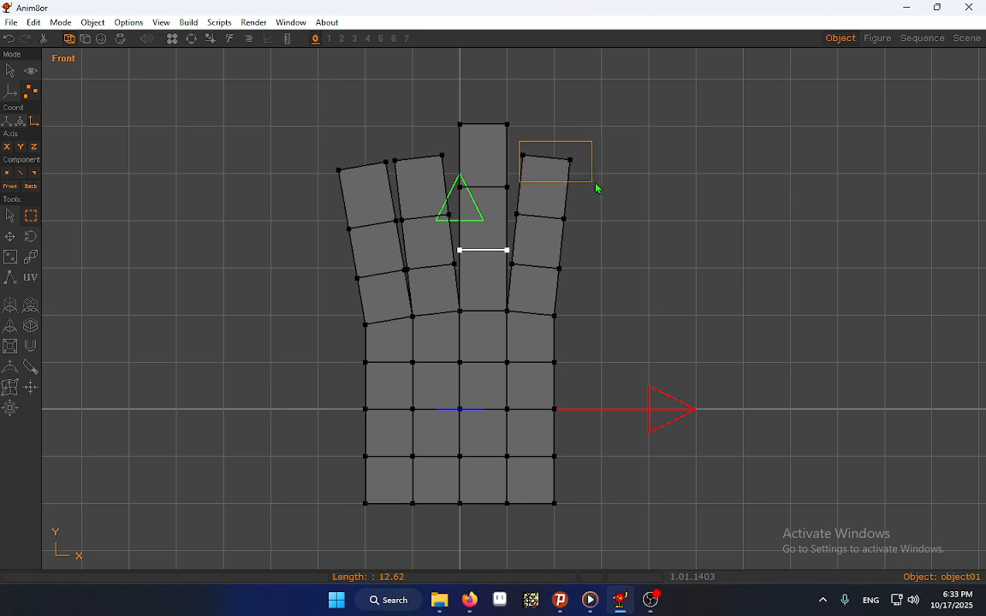
Raise the tip of the finger on the positive X side and shift its joint rows outward into a slight curve
{"action": "left_click_drag", "start_coordinate": [597, 187], "coordinate": [594, 183]}
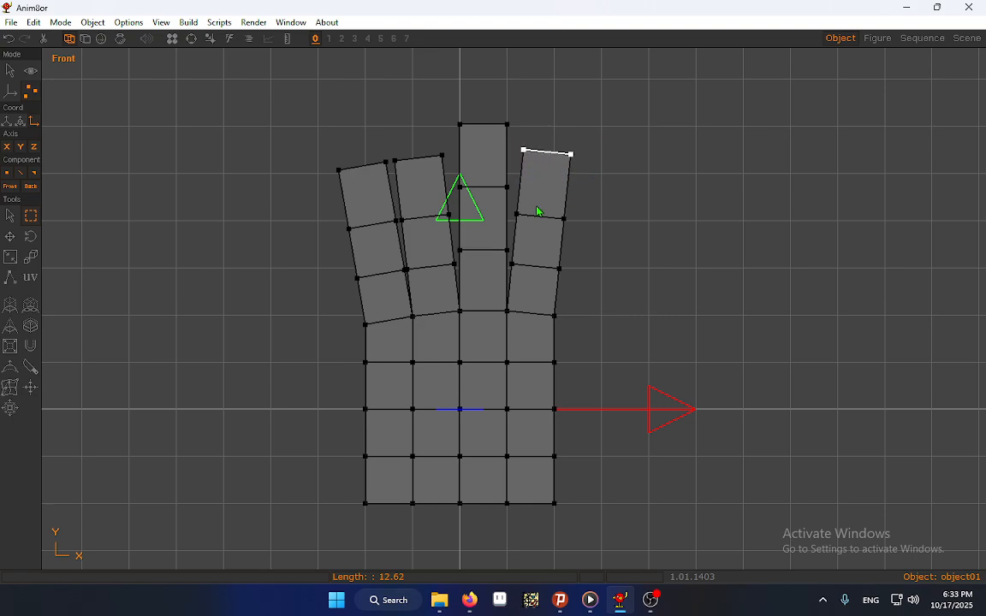
{"action": "left_click_drag", "start_coordinate": [515, 210], "coordinate": [583, 240]}
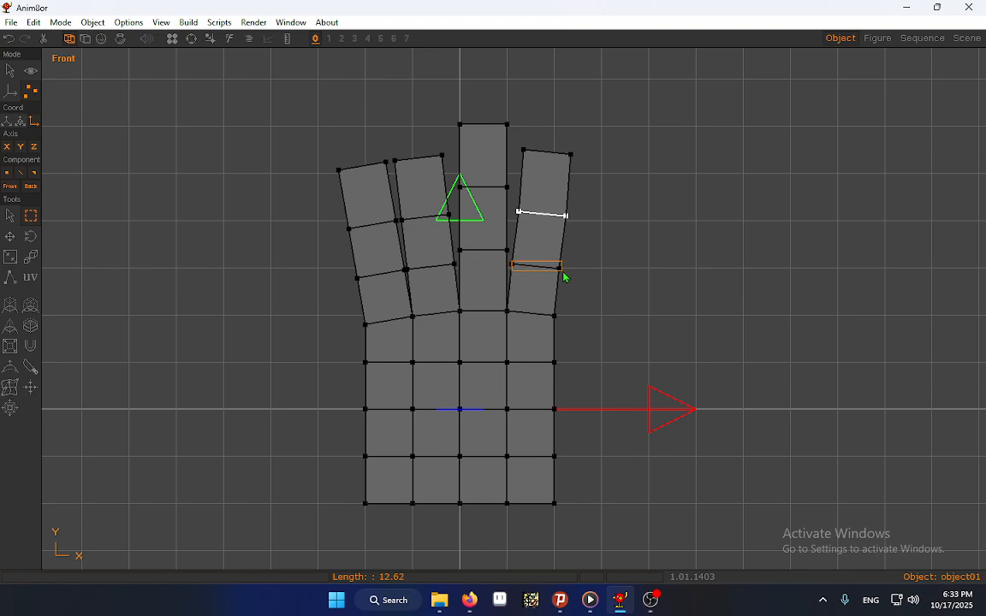
{"action": "left_click_drag", "start_coordinate": [564, 276], "coordinate": [568, 275]}
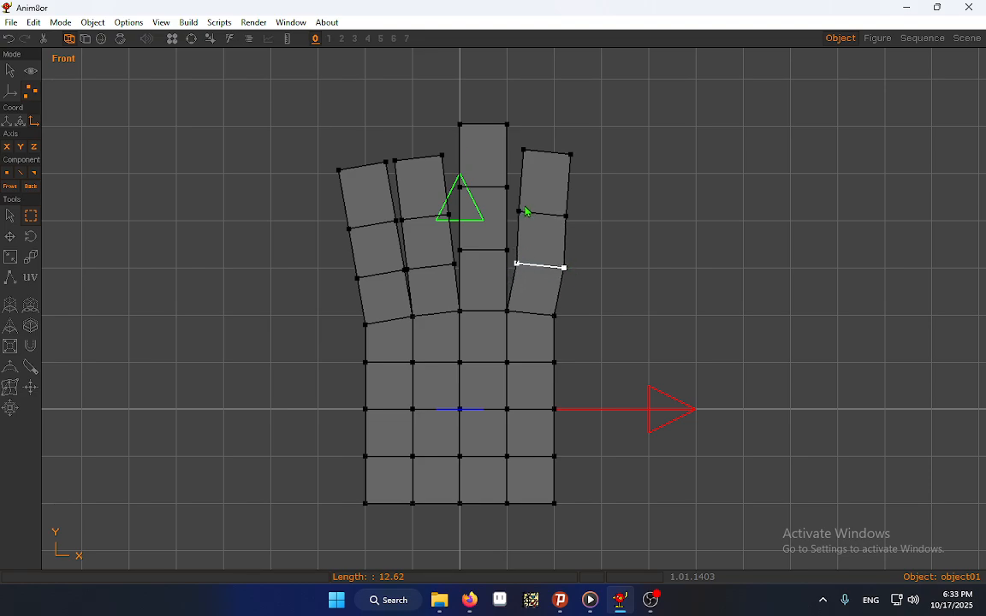
{"action": "left_click_drag", "start_coordinate": [516, 204], "coordinate": [588, 222]}
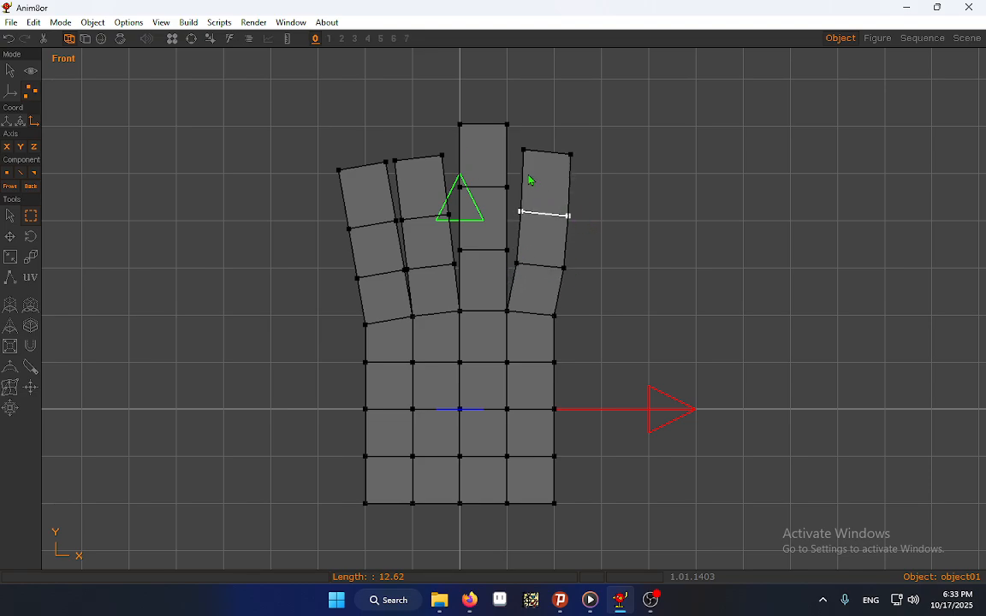
{"action": "left_click_drag", "start_coordinate": [522, 146], "coordinate": [606, 181]}
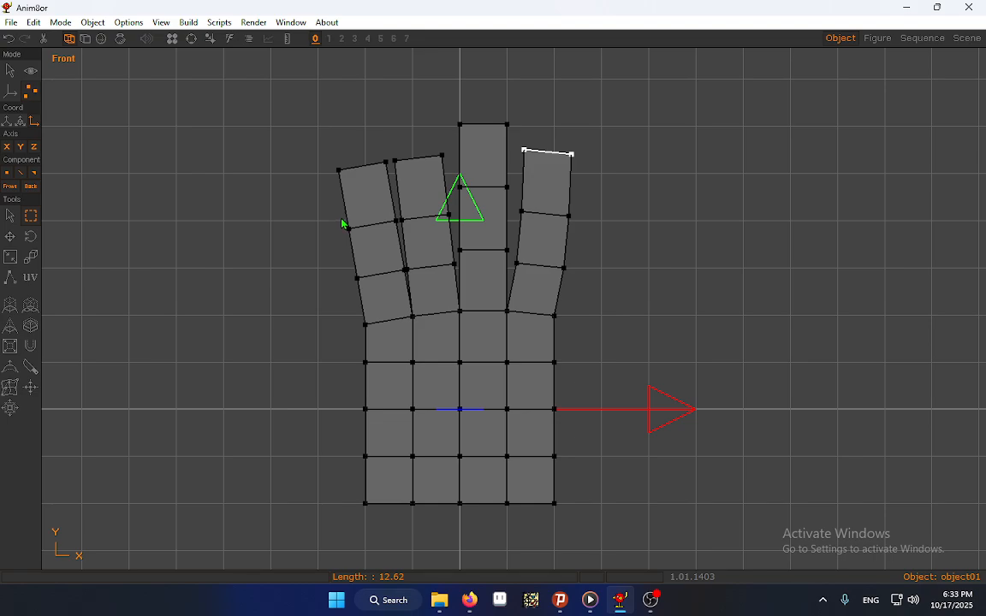
Shift the outermost finger on the negative X side outward, adjust its middle joint row and lower its tip to shorten it
{"action": "left_click_drag", "start_coordinate": [300, 144], "coordinate": [388, 289]}
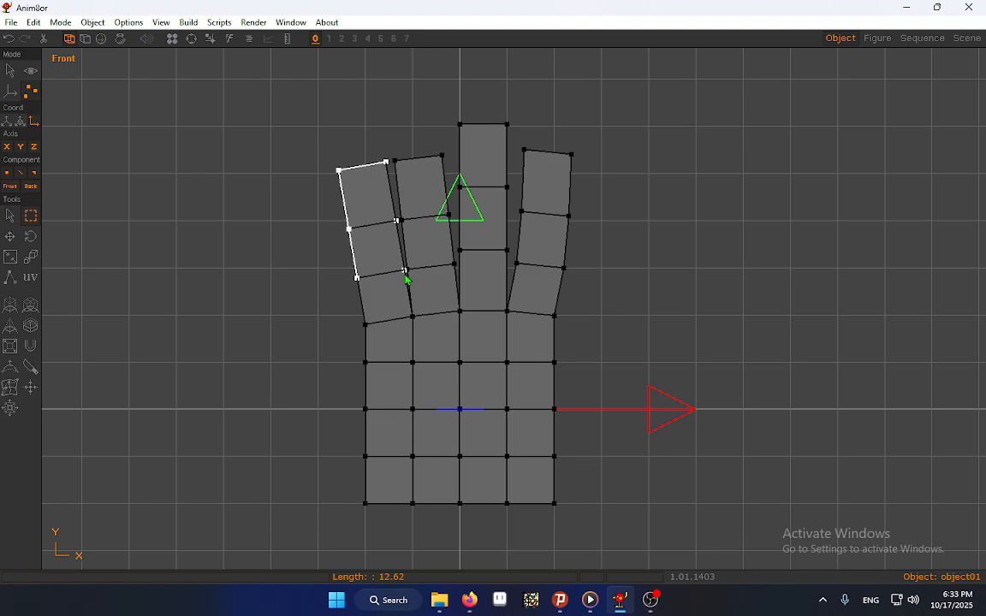
{"action": "left_click_drag", "start_coordinate": [406, 279], "coordinate": [339, 223]}
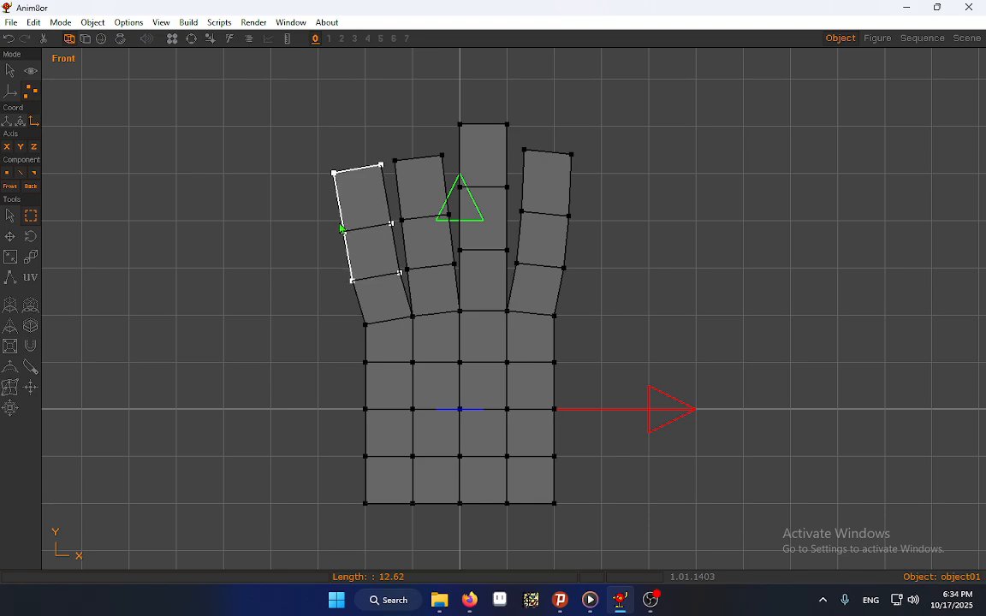
{"action": "left_click", "coordinate": [396, 235]}
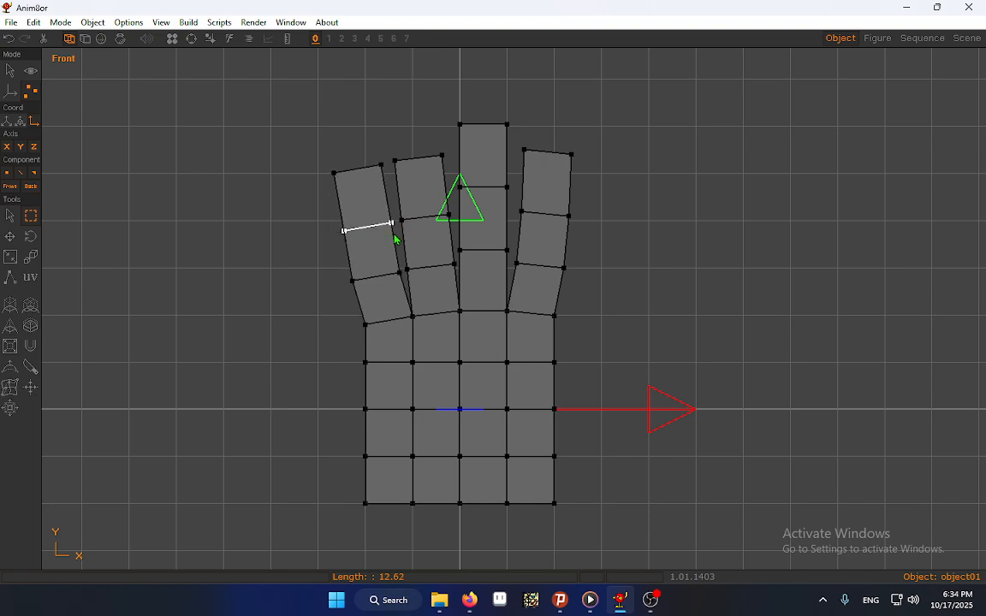
{"action": "left_click_drag", "start_coordinate": [323, 162], "coordinate": [449, 192]}
{"action": "key", "text": "Down"}
{"action": "key", "text": "Down"}
{"action": "key", "text": "Down"}
{"action": "key", "text": "Down"}
{"action": "key", "text": "Down"}
{"action": "key", "text": "Down"}
{"action": "key", "text": "Down"}
{"action": "key", "text": "Right"}
{"action": "key", "text": "Down"}
{"action": "key", "text": "Down"}
Raise the tip row of the second finger from the negative X side to lengthen its end segment
{"action": "key", "text": "Up"}
{"action": "key", "text": "Up"}
{"action": "key", "text": "Up"}
{"action": "key", "text": "Up"}
{"action": "key", "text": "Up"}
{"action": "key", "text": "Up"}
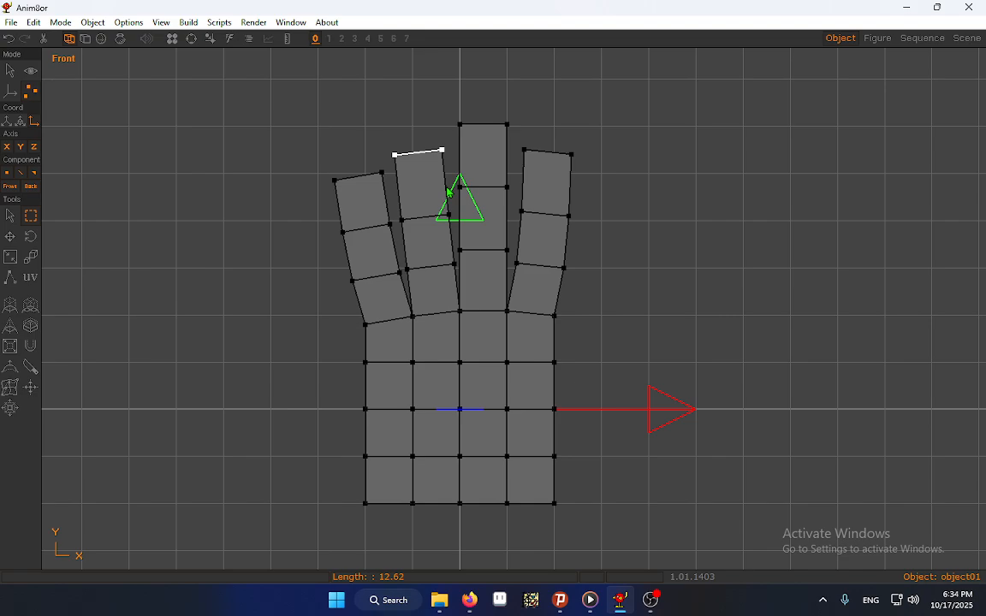
{"action": "key", "text": "Up"}
{"action": "key", "text": "Up"}
{"action": "key", "text": "Up"}
{"action": "key", "text": "Up"}
{"action": "key", "text": "Up"}
{"action": "key", "text": "Right"}
{"action": "key", "text": "Right"}
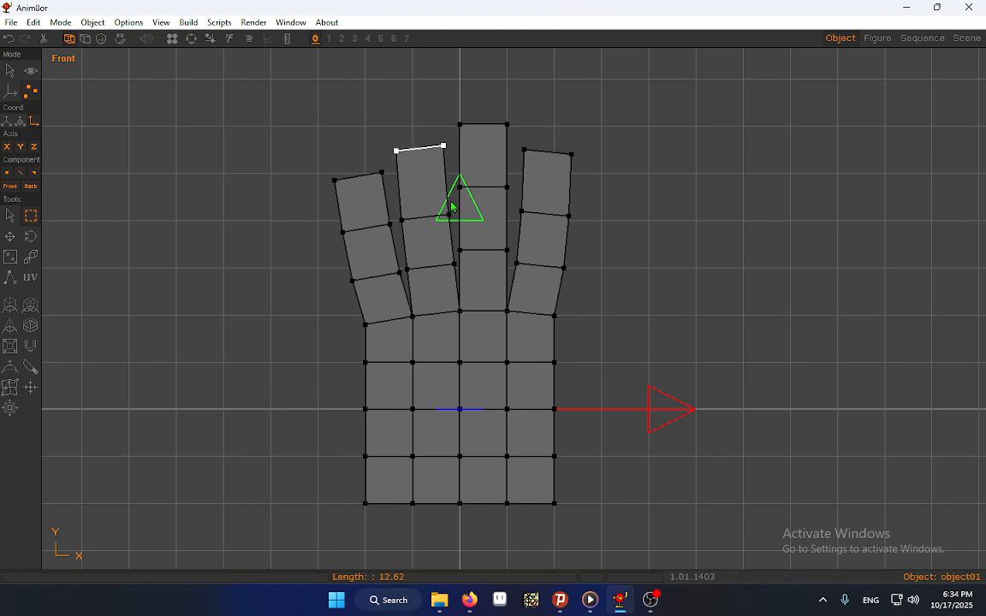
{"action": "key", "text": "Up"}
{"action": "key", "text": "Up"}
{"action": "key", "text": "Up"}
{"action": "key", "text": "Up"}
Raise the upper joint row of the second finger and shift it slightly toward negative X
{"action": "left_click_drag", "start_coordinate": [451, 203], "coordinate": [402, 228]}
{"action": "key", "text": "Up"}
{"action": "key", "text": "Up"}
{"action": "key", "text": "Up"}
{"action": "key", "text": "Up"}
{"action": "key", "text": "Up"}
{"action": "key", "text": "Up"}
{"action": "key", "text": "Up"}
{"action": "key", "text": "Up"}
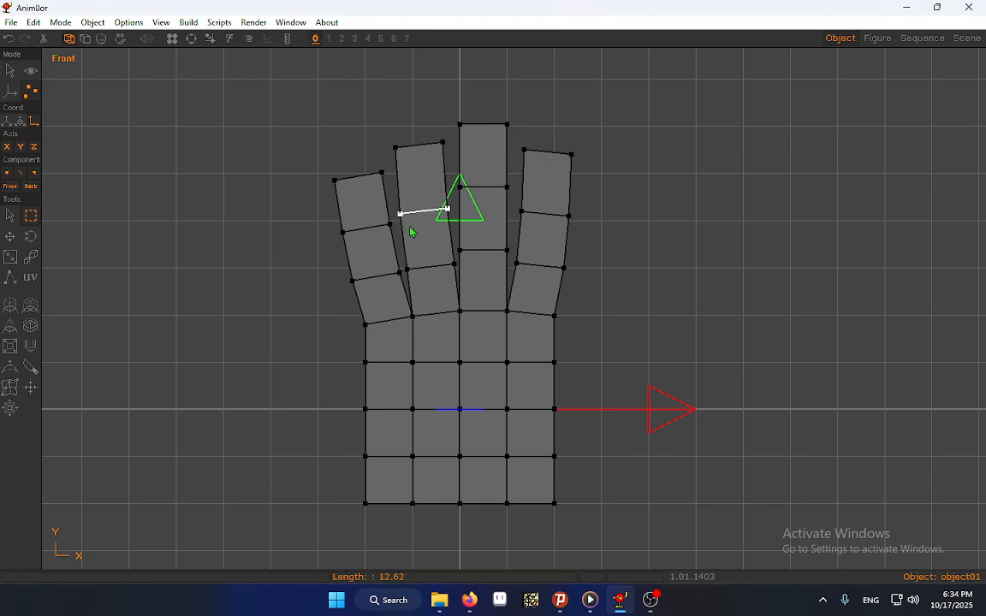
{"action": "key", "text": "Up"}
{"action": "key", "text": "Left"}
{"action": "key", "text": "Up"}
{"action": "key", "text": "Left"}
Raise the lower joint row of the second finger slightly and shift it toward negative X
{"action": "left_click_drag", "start_coordinate": [405, 262], "coordinate": [458, 275]}
{"action": "key", "text": "Up"}
{"action": "key", "text": "Up"}
{"action": "key", "text": "Up"}
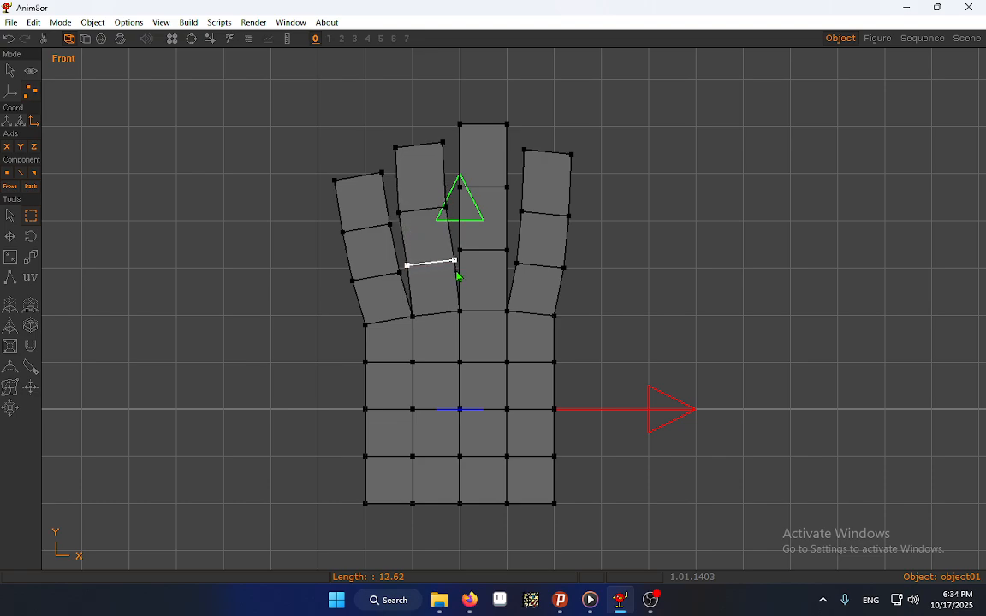
{"action": "key", "text": "Left"}
{"action": "key", "text": "Left"}
{"action": "key", "text": "Down"}
{"action": "key", "text": "Left"}
{"action": "key", "text": "Left"}
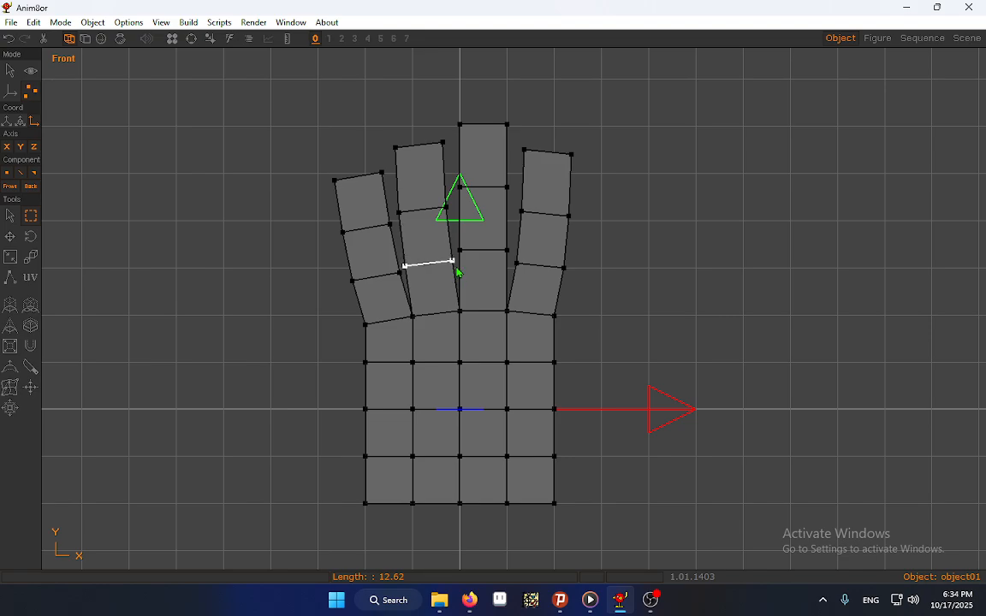
{"action": "key", "text": "Left"}
Clear the selection, check the hand shape in smooth shading, and return to wireframe display
{"action": "left_click", "coordinate": [9, 216]}
{"action": "left_click", "coordinate": [291, 266]}
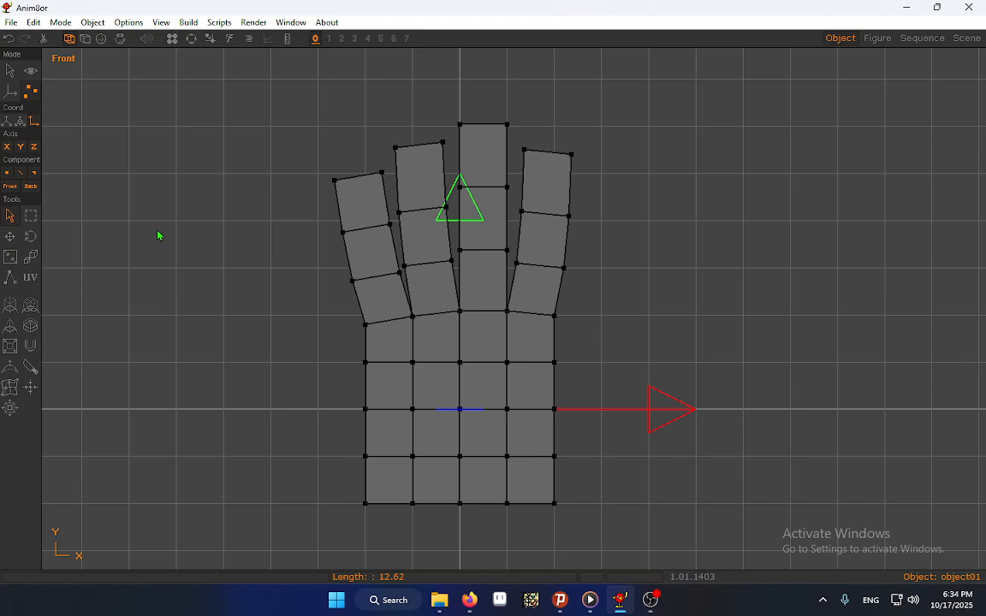
{"action": "left_click", "coordinate": [101, 38]}
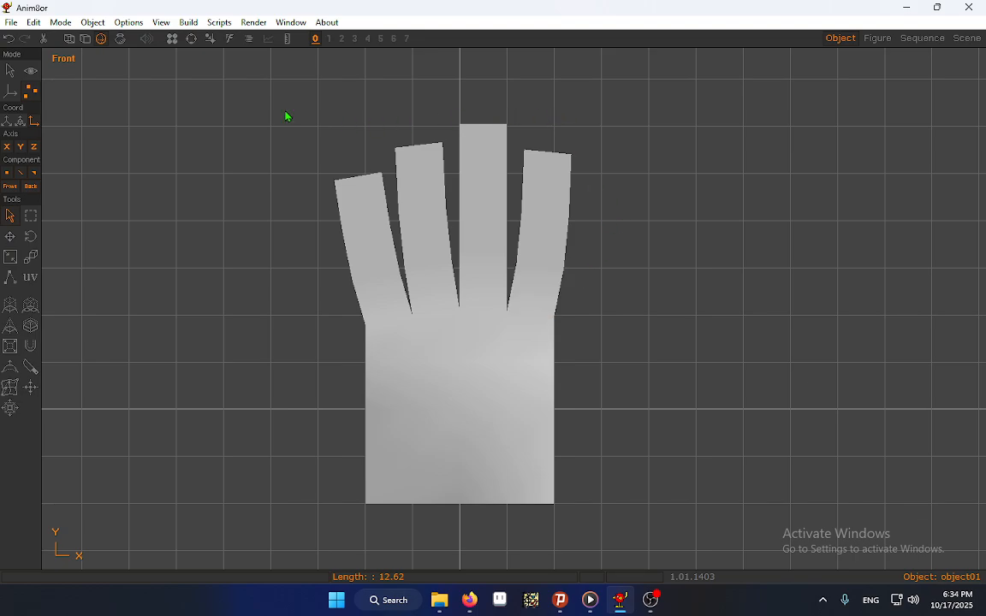
{"action": "left_click", "coordinate": [69, 39]}
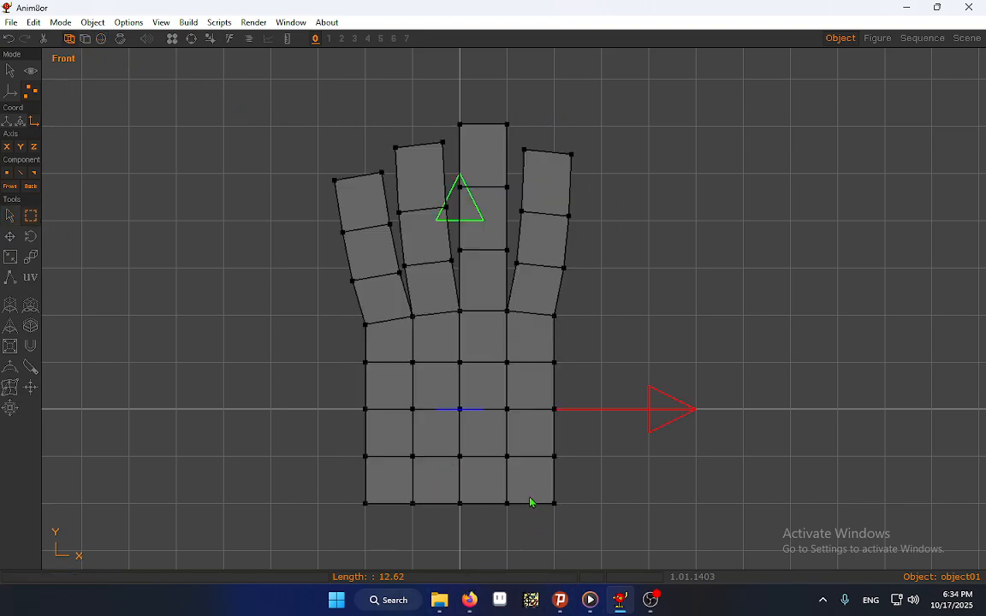
Move the palm's two lower corner points inward and upward to round off the base of the hand
{"action": "mouse_move", "coordinate": [528, 489]}
{"action": "left_mouse_down"}
{"action": "mouse_move", "coordinate": [591, 531]}
{"action": "mouse_move", "coordinate": [548, 500]}
{"action": "left_mouse_up"}
{"action": "key", "text": "Right"}
{"action": "key", "text": "Right"}
{"action": "key", "text": "Right"}
{"action": "key", "text": "Right"}
{"action": "key", "text": "Right"}
{"action": "key", "text": "Right"}
{"action": "key", "text": "Right"}
{"action": "key", "text": "Right"}
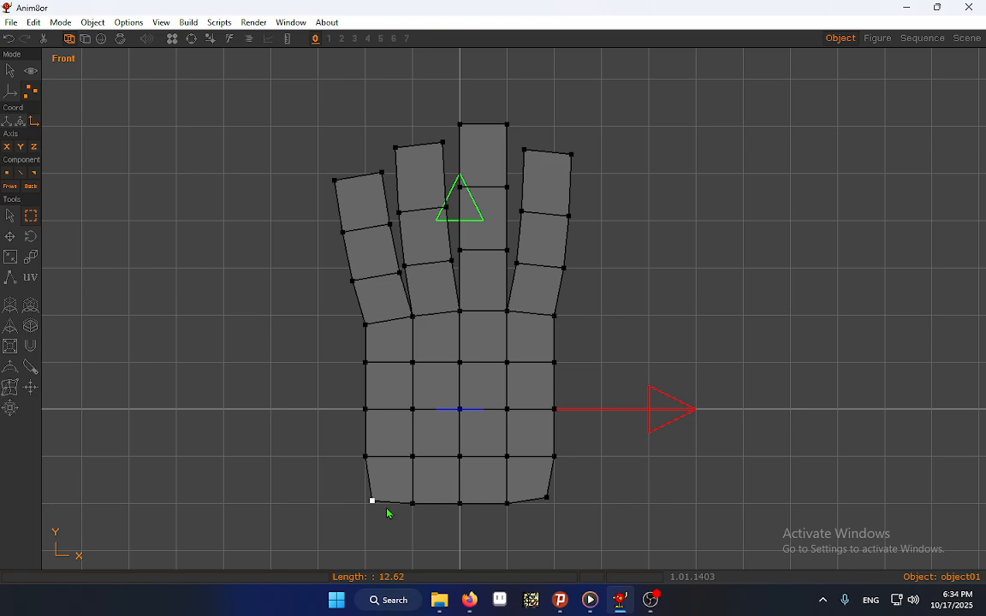
{"action": "key", "text": "Up"}
{"action": "key", "text": "Left"}
{"action": "key", "text": "Up"}
{"action": "left_click_drag", "start_coordinate": [366, 484], "coordinate": [396, 523]}
{"action": "key", "text": "Up"}
{"action": "key", "text": "Up"}
{"action": "left_click_drag", "start_coordinate": [538, 489], "coordinate": [551, 503]}
Check the rounded palm base in smooth shading and return to wireframe display
{"action": "left_click", "coordinate": [101, 38]}
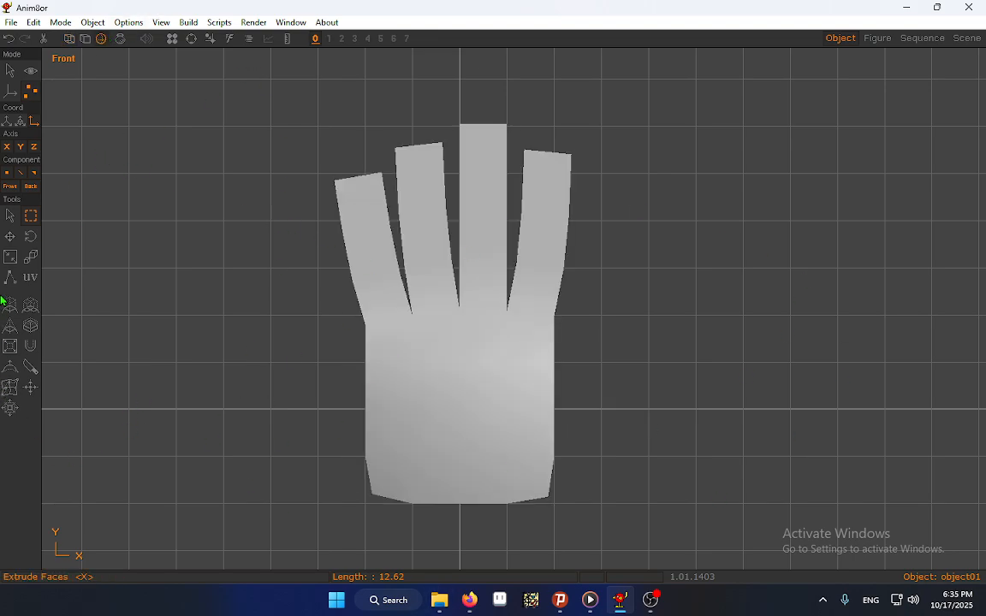
{"action": "left_click", "coordinate": [10, 216]}
{"action": "left_click", "coordinate": [74, 39]}
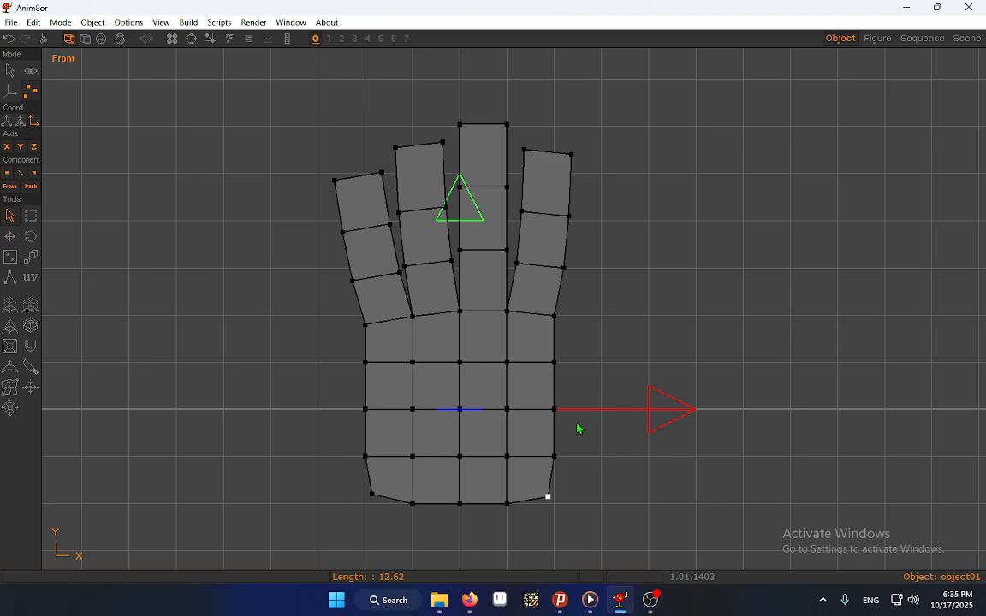
Inspect the hand from both sides, select the palm side face just below the centre line in the right view, and return to the front view
{"action": "left_click", "coordinate": [160, 22]}
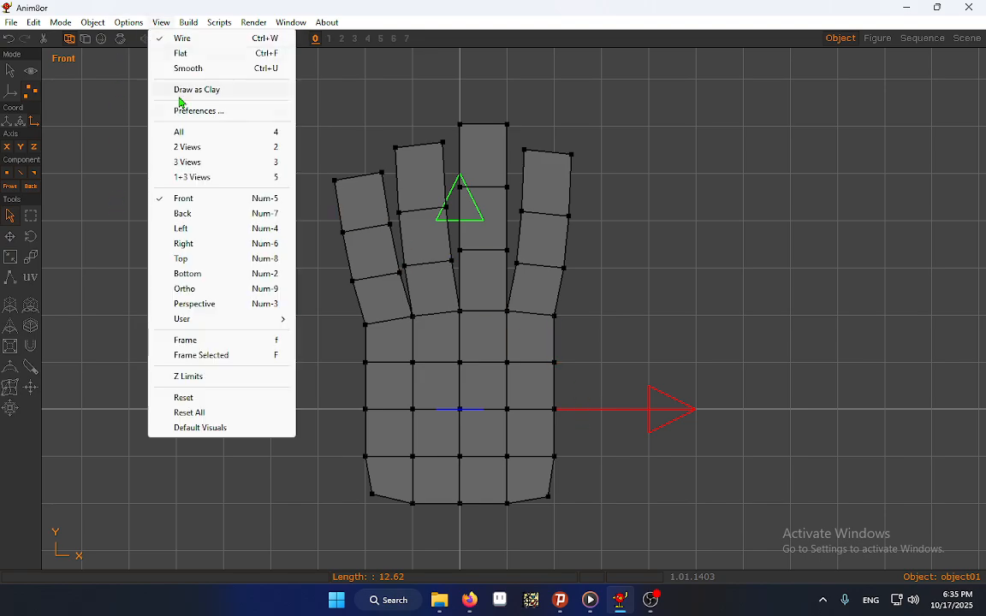
{"action": "left_click", "coordinate": [185, 234]}
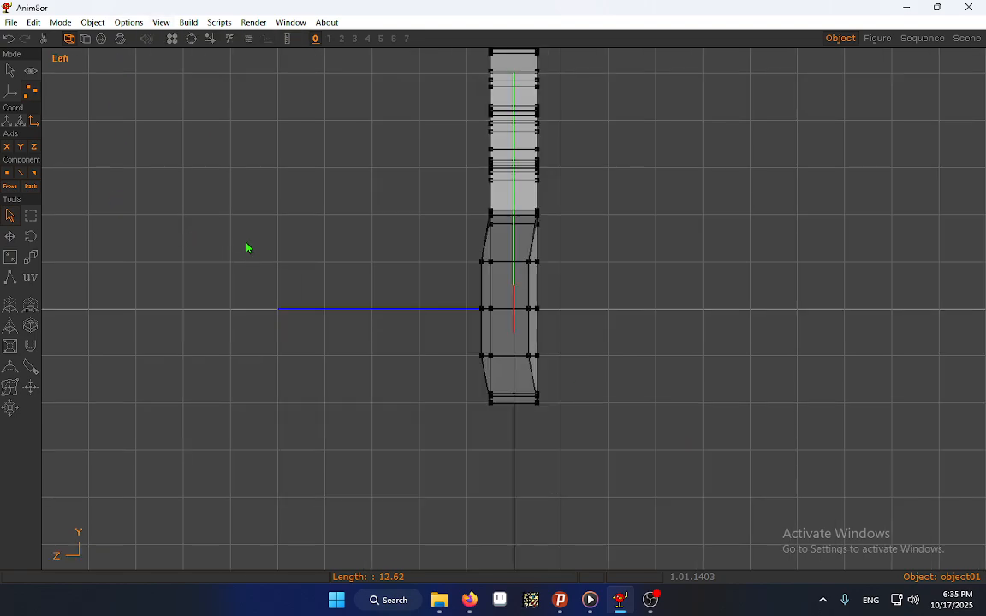
{"action": "left_click", "coordinate": [160, 22]}
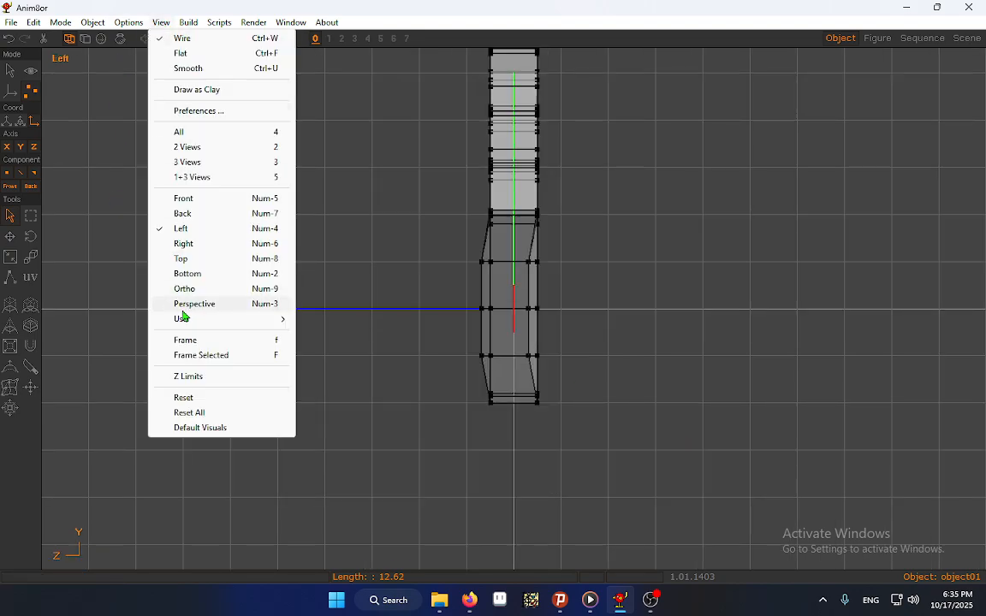
{"action": "left_click", "coordinate": [199, 244]}
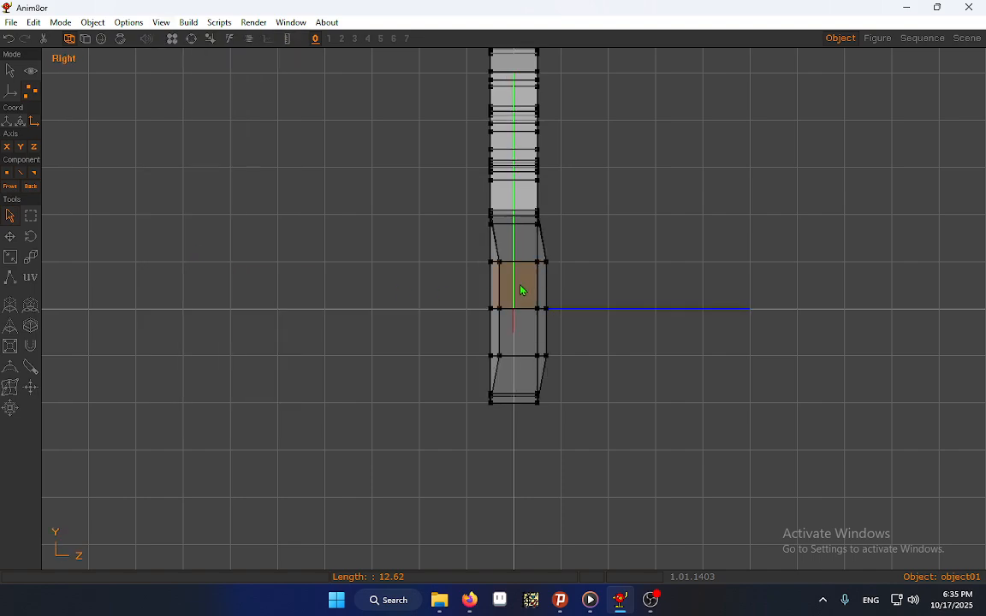
{"action": "left_click", "coordinate": [524, 324]}
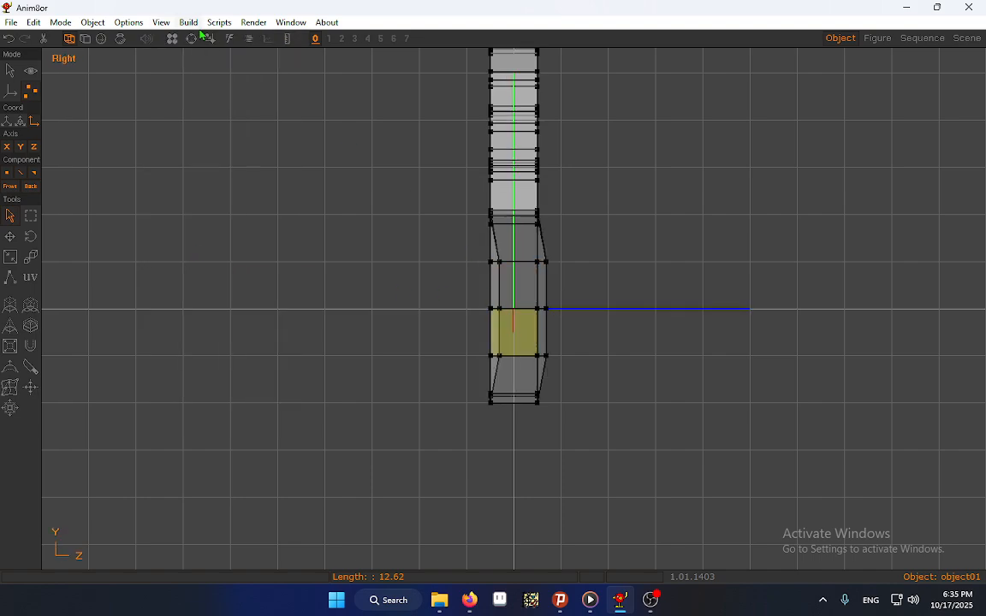
{"action": "key", "text": "l"}
{"action": "left_click", "coordinate": [161, 22]}
{"action": "left_click", "coordinate": [199, 199]}
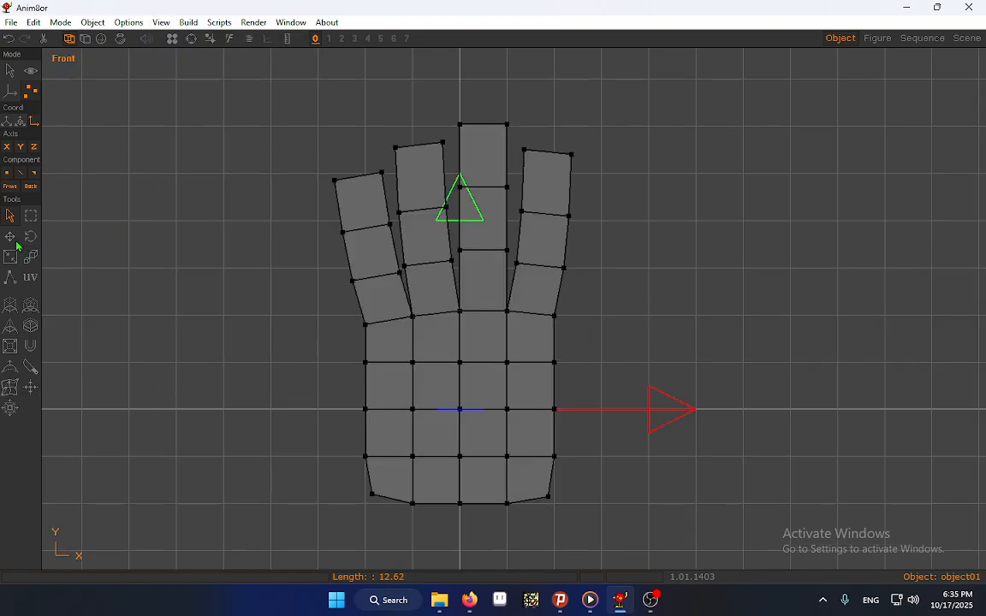
Try to extrude the selected side face outward on the negative X side, and undo the extrusions
{"action": "left_click", "coordinate": [11, 306]}
{"action": "mouse_move", "coordinate": [594, 408]}
{"action": "left_mouse_down"}
{"action": "mouse_move", "coordinate": [613, 410]}
{"action": "mouse_move", "coordinate": [591, 410]}
{"action": "left_mouse_up"}
{"action": "key", "text": "ctrl+z"}
{"action": "left_click_drag", "start_coordinate": [644, 429], "coordinate": [729, 439]}
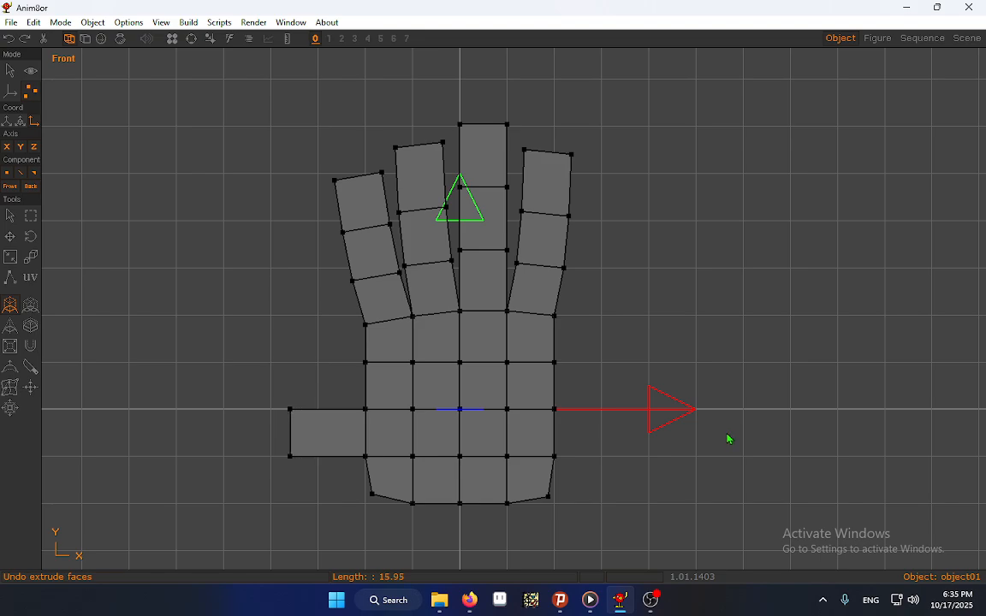
{"action": "key", "text": "ctrl+z"}
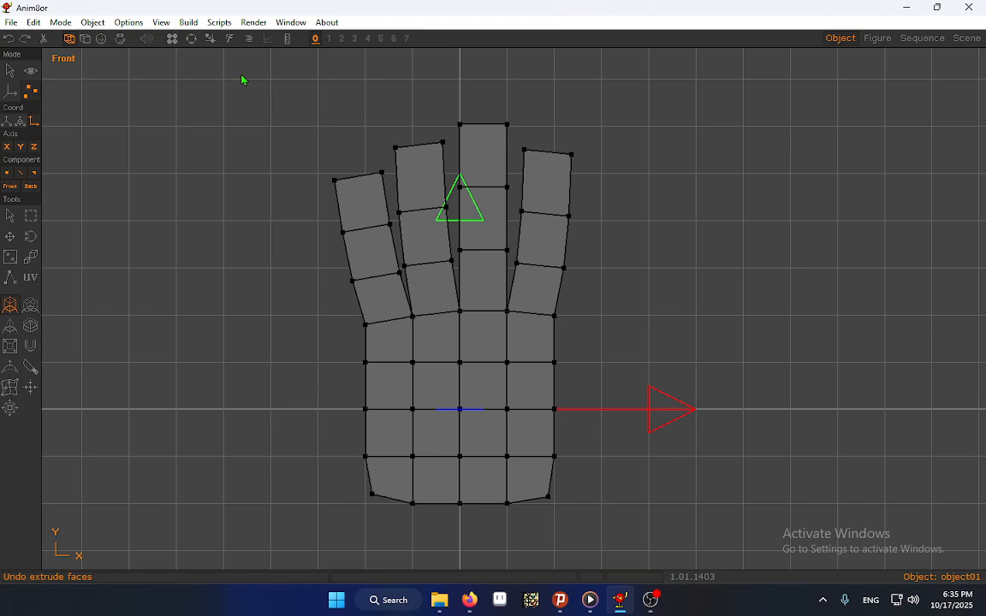
From the left view, select the palm side face just below the centre line and extrude it about 12 units toward positive X in the front view
{"action": "left_click", "coordinate": [161, 22]}
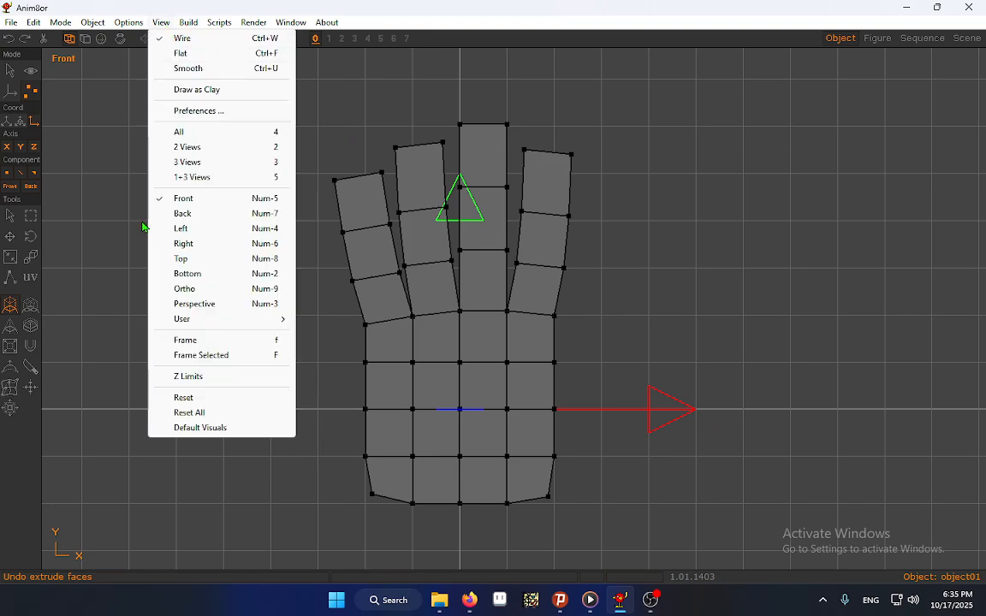
{"action": "left_click", "coordinate": [196, 231]}
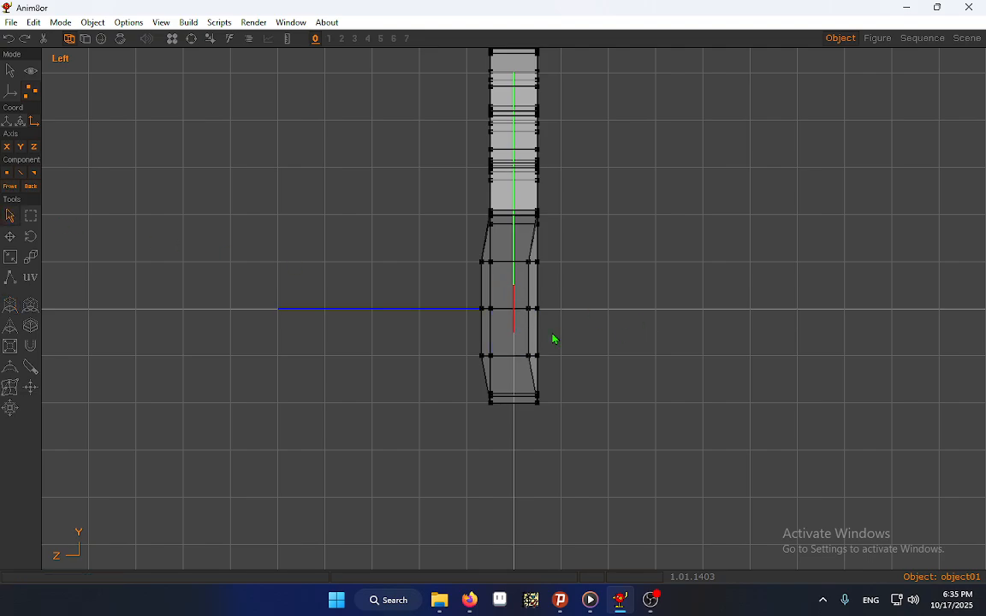
{"action": "key", "text": "KP_2"}
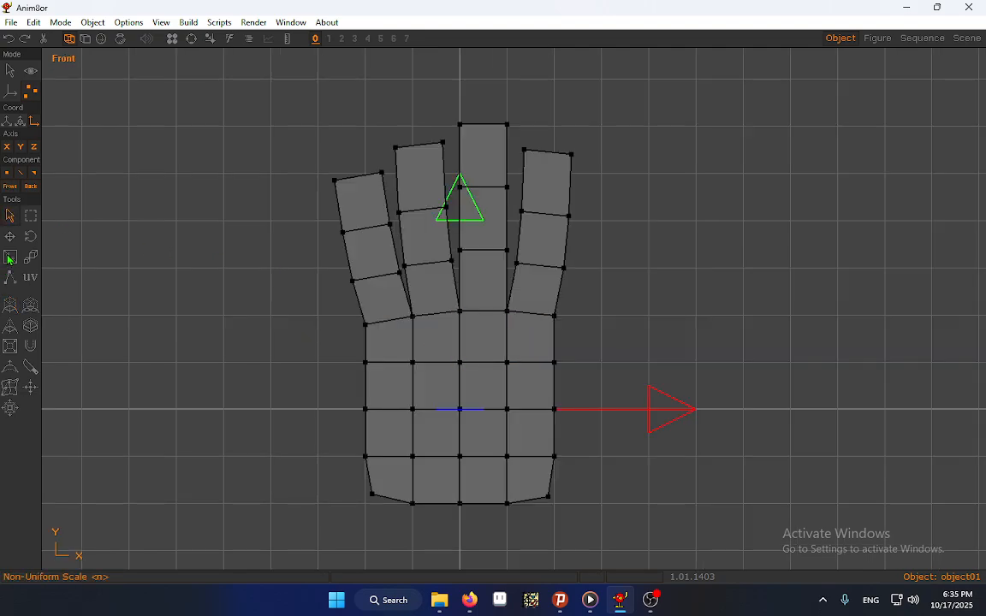
{"action": "left_click", "coordinate": [10, 310]}
{"action": "left_click_drag", "start_coordinate": [512, 428], "coordinate": [567, 431]}
Raise the end of the new thumb segment slightly and extrude two more segments toward positive X, the last about 14 units long
{"action": "left_click", "coordinate": [10, 236]}
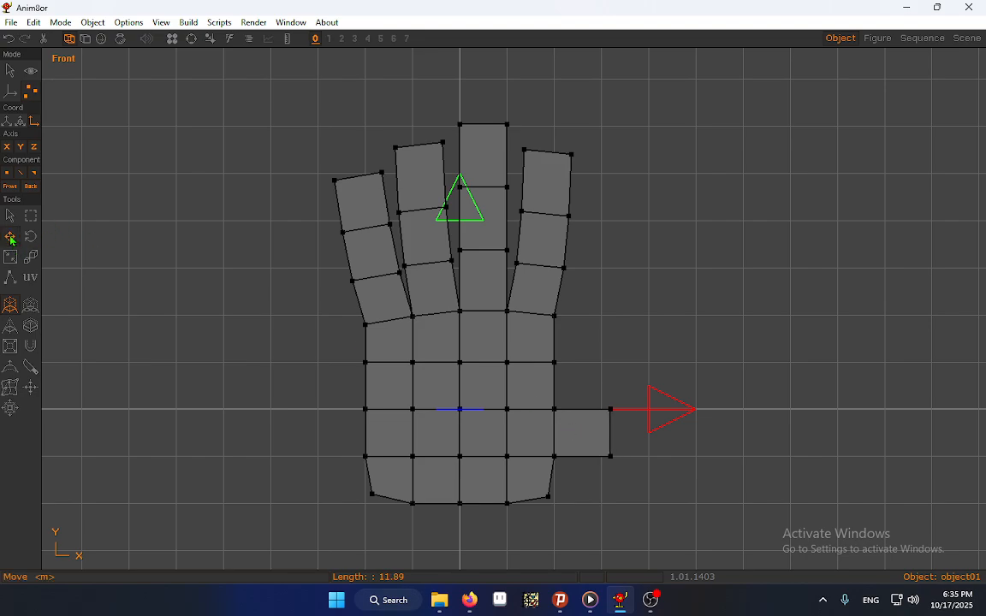
{"action": "left_click_drag", "start_coordinate": [614, 464], "coordinate": [769, 423]}
{"action": "left_click", "coordinate": [11, 307]}
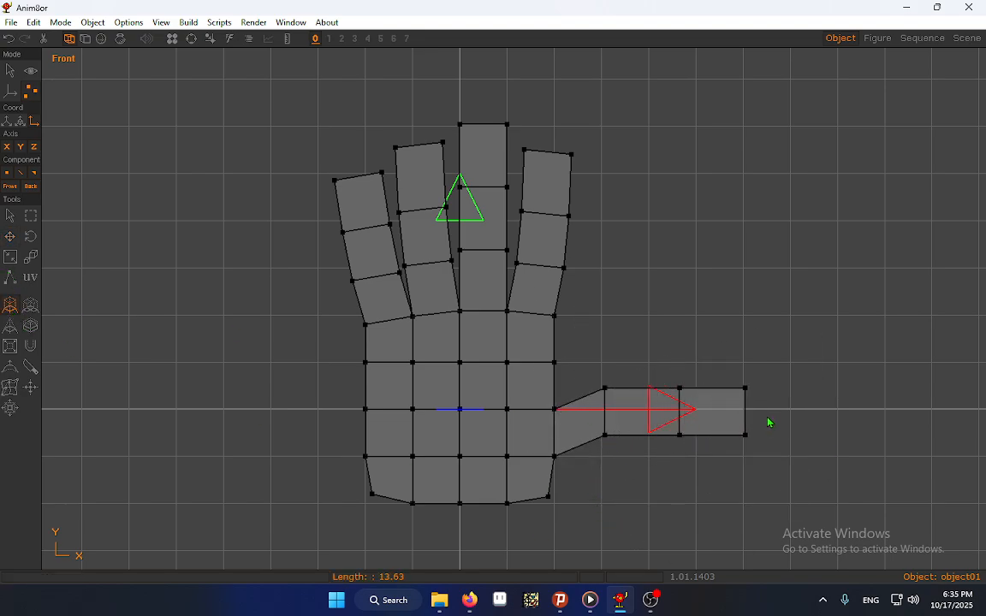
Move the joint between the thumb's two outer segments upward and closer to the palm
{"action": "left_click", "coordinate": [30, 216]}
{"action": "left_click_drag", "start_coordinate": [675, 359], "coordinate": [668, 459]}
{"action": "left_click", "coordinate": [10, 238]}
{"action": "left_click_drag", "start_coordinate": [594, 456], "coordinate": [564, 423]}
Move the thumb's tip edge upward and toward the palm so the thumb slants up
{"action": "left_click", "coordinate": [29, 215]}
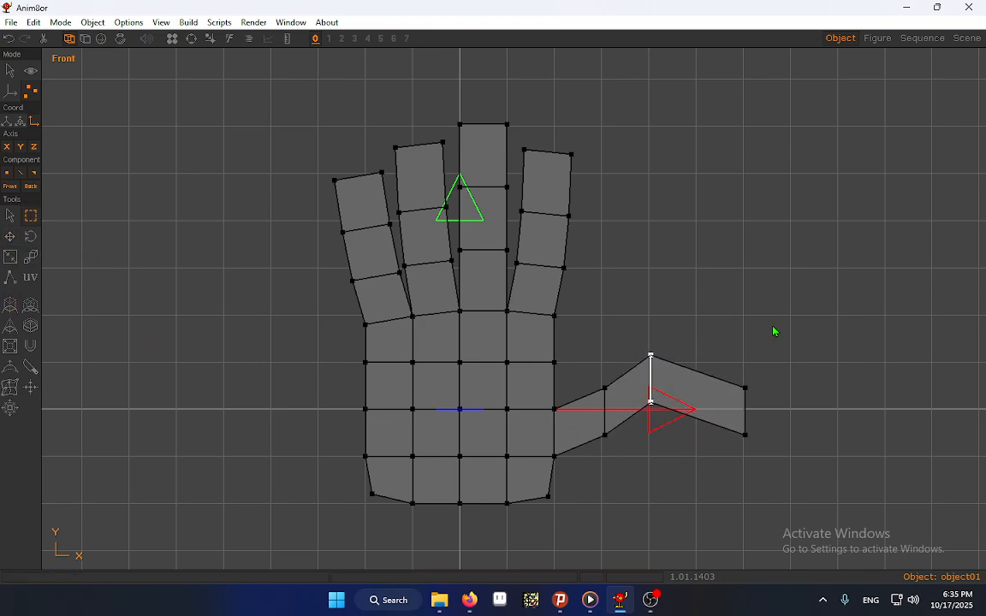
{"action": "left_click_drag", "start_coordinate": [753, 334], "coordinate": [737, 462]}
{"action": "left_click", "coordinate": [10, 237]}
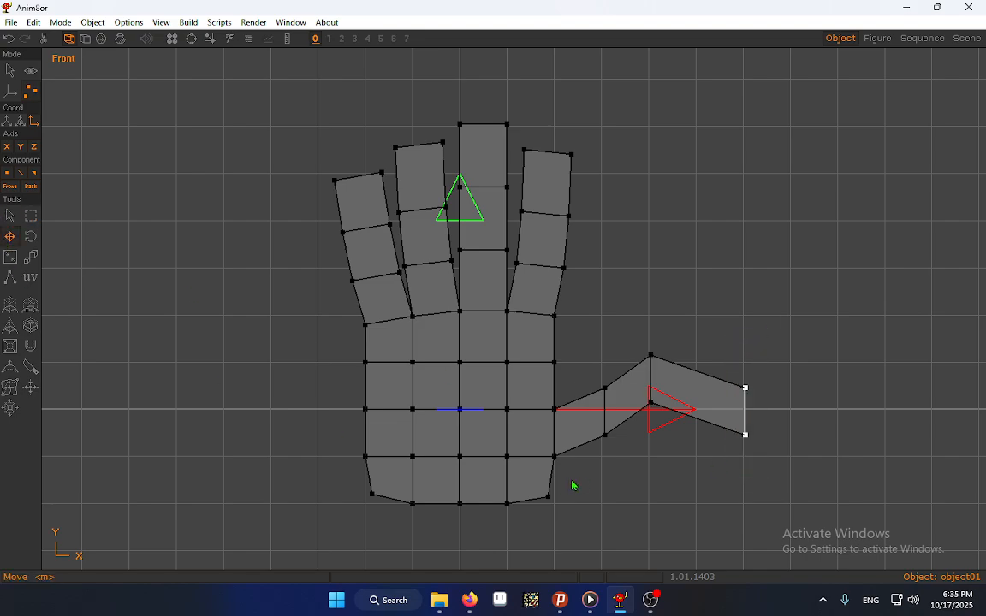
{"action": "left_click_drag", "start_coordinate": [572, 484], "coordinate": [532, 411]}
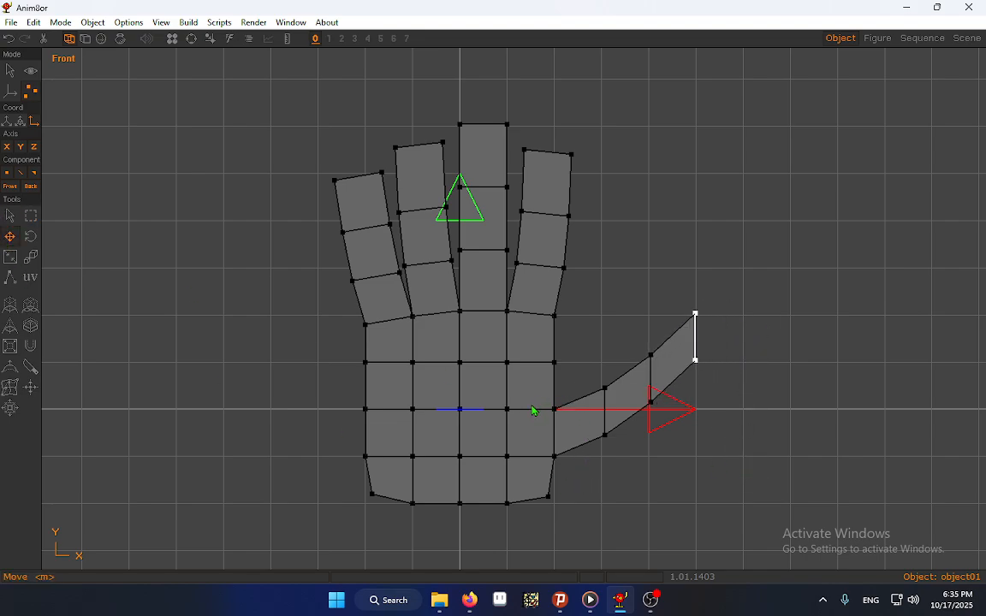
{"action": "left_click_drag", "start_coordinate": [675, 464], "coordinate": [726, 396]}
Try non-uniform scaling on the thumb's two outer segments, undo it, and clear the selection
{"action": "left_click", "coordinate": [31, 215]}
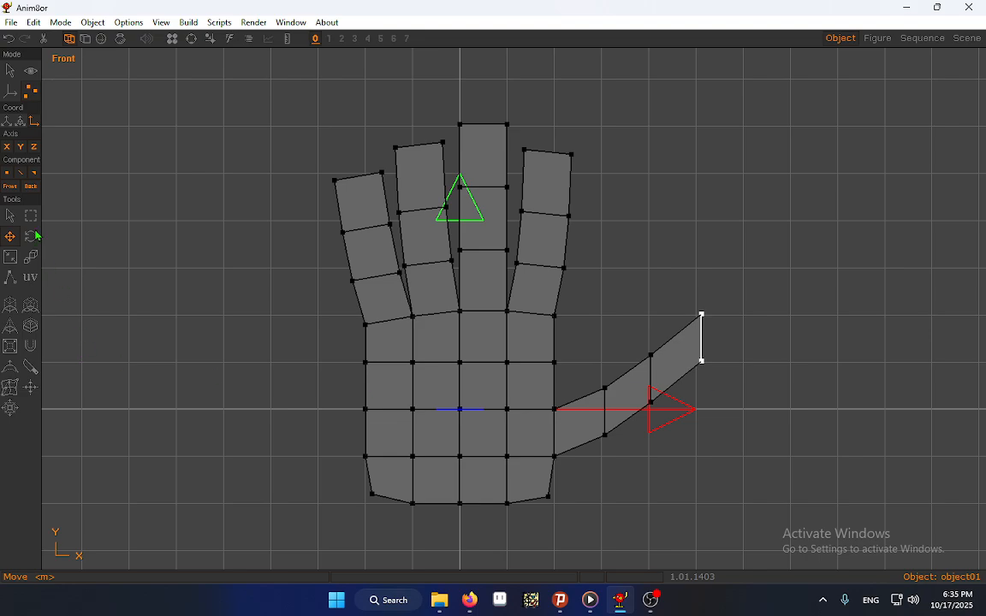
{"action": "left_click_drag", "start_coordinate": [589, 304], "coordinate": [738, 449]}
{"action": "left_click", "coordinate": [9, 258]}
{"action": "left_click_drag", "start_coordinate": [516, 351], "coordinate": [588, 352]}
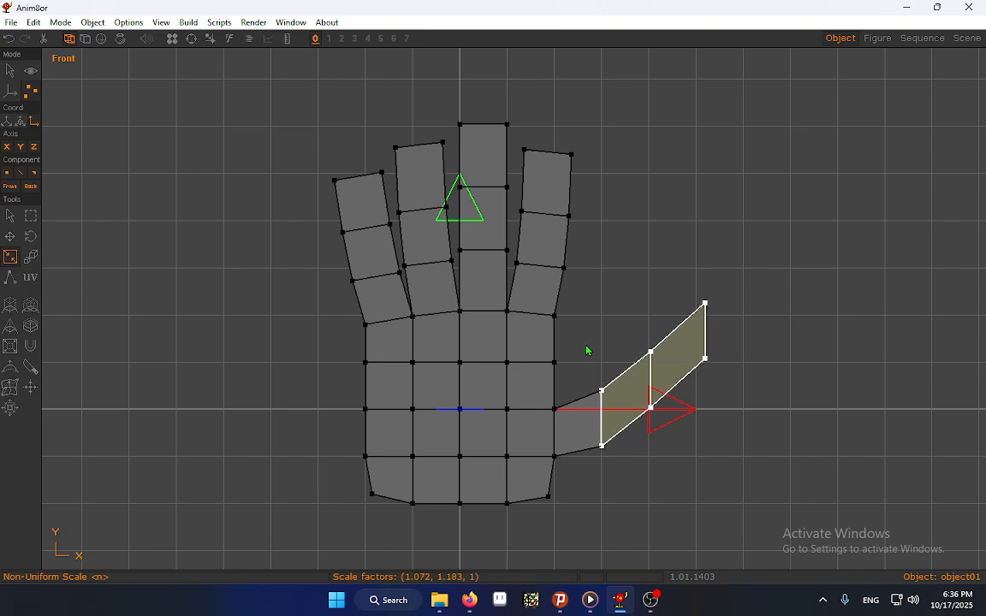
{"action": "left_click", "coordinate": [7, 212]}
{"action": "left_click", "coordinate": [186, 254]}
{"action": "key", "text": "ctrl+z"}
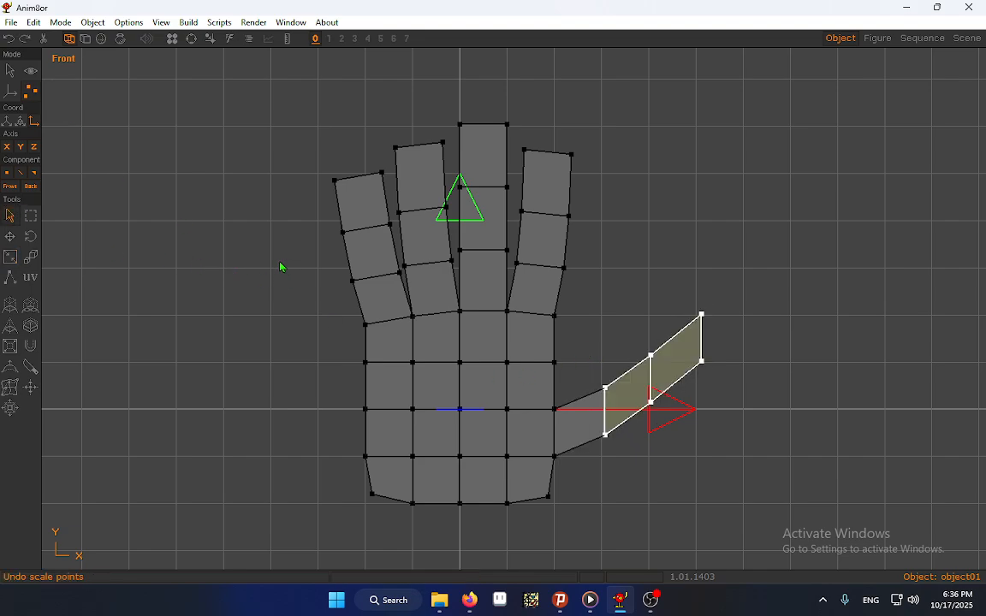
{"action": "left_click", "coordinate": [90, 220]}
Scale the thumb's first joint vertically by a factor of about 1.4 to widen the thumb near its base
{"action": "left_click", "coordinate": [30, 216]}
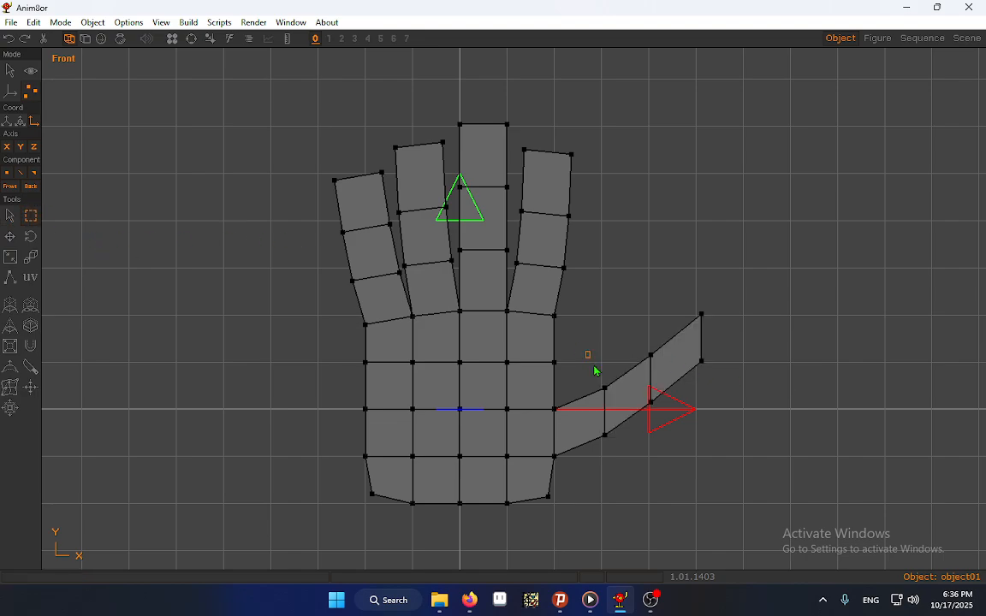
{"action": "left_click_drag", "start_coordinate": [594, 370], "coordinate": [624, 469]}
{"action": "left_click", "coordinate": [10, 257]}
{"action": "left_click_drag", "start_coordinate": [352, 396], "coordinate": [385, 318]}
Move the lower point where the thumb meets the palm outward and downward to broaden the thumb base
{"action": "left_click", "coordinate": [31, 216]}
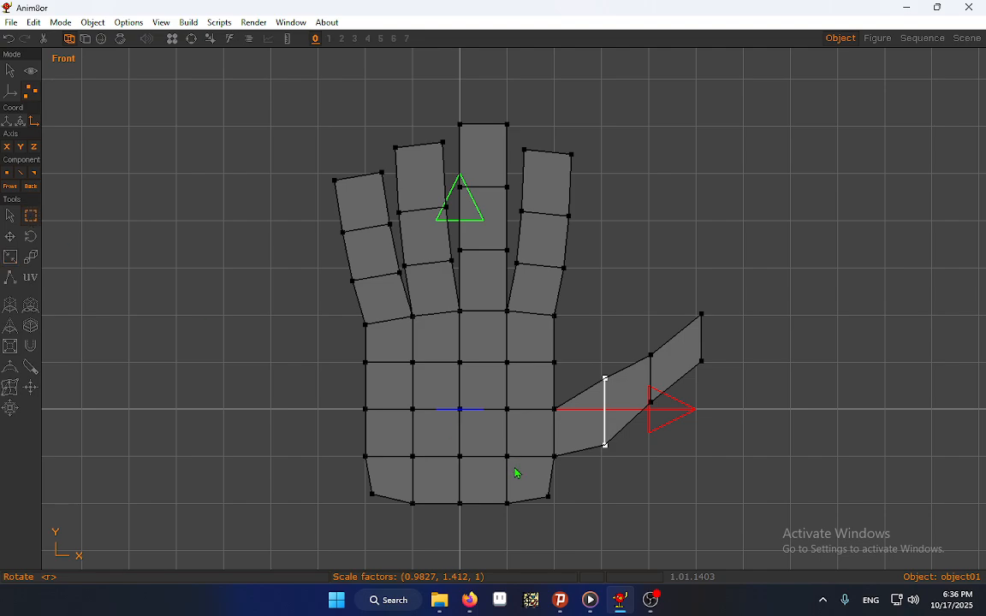
{"action": "left_click", "coordinate": [573, 480]}
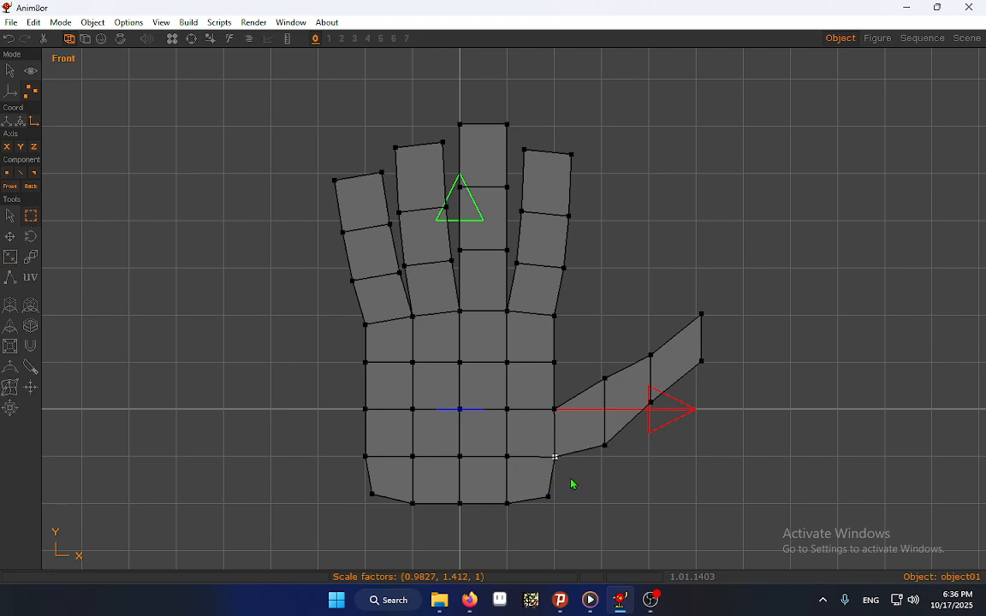
{"action": "key", "text": "Right"}
{"action": "key", "text": "Right"}
{"action": "key", "text": "Right"}
{"action": "key", "text": "Right"}
{"action": "key", "text": "Right"}
{"action": "key", "text": "Right"}
{"action": "key", "text": "Right"}
{"action": "key", "text": "Right"}
{"action": "key", "text": "Right"}
{"action": "key", "text": "Right"}
{"action": "key", "text": "Right"}
{"action": "key", "text": "Down"}
{"action": "key", "text": "Down"}
{"action": "key", "text": "Down"}
{"action": "key", "text": "Down"}
{"action": "key", "text": "Down"}
{"action": "key", "text": "Down"}
{"action": "key", "text": "Down"}
{"action": "key", "text": "Down"}
{"action": "key", "text": "Down"}
{"action": "key", "text": "Down"}
{"action": "key", "text": "Down"}
{"action": "key", "text": "Down"}
{"action": "key", "text": "Down"}
{"action": "key", "text": "Down"}
{"action": "key", "text": "Down"}
{"action": "key", "text": "Down"}
{"action": "key", "text": "Down"}
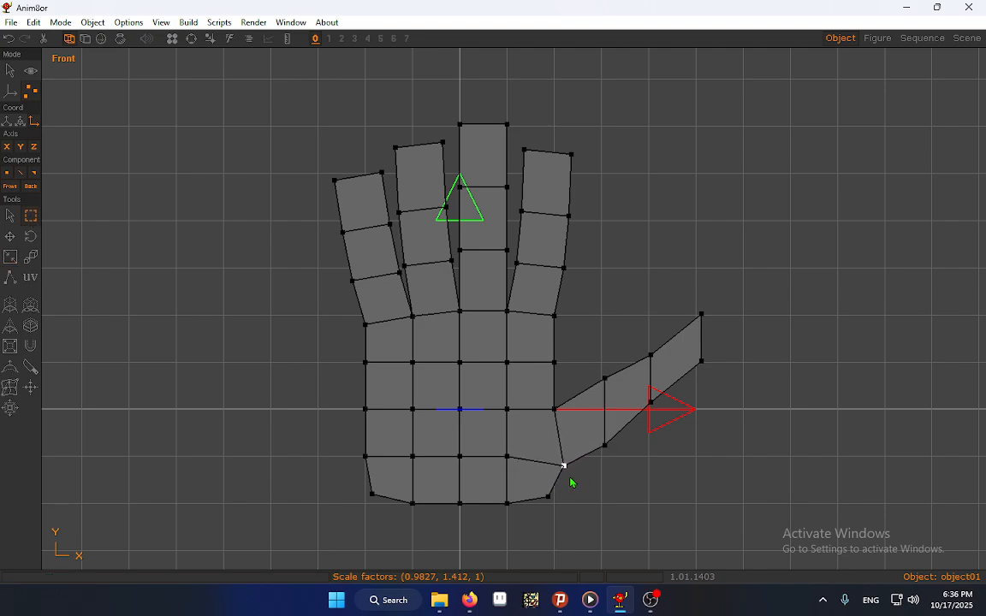
{"action": "key", "text": "Right"}
{"action": "key", "text": "Right"}
{"action": "key", "text": "Right"}
{"action": "key", "text": "Right"}
{"action": "key", "text": "Right"}
{"action": "key", "text": "Right"}
{"action": "key", "text": "Right"}
{"action": "key", "text": "Right"}
{"action": "key", "text": "Right"}
{"action": "key", "text": "Right"}
{"action": "key", "text": "Right"}
Raise the upper point of the thumb's first joint and shift it slightly toward the palm
{"action": "left_click_drag", "start_coordinate": [590, 352], "coordinate": [624, 402]}
{"action": "key", "text": "Left"}
{"action": "key", "text": "Left"}
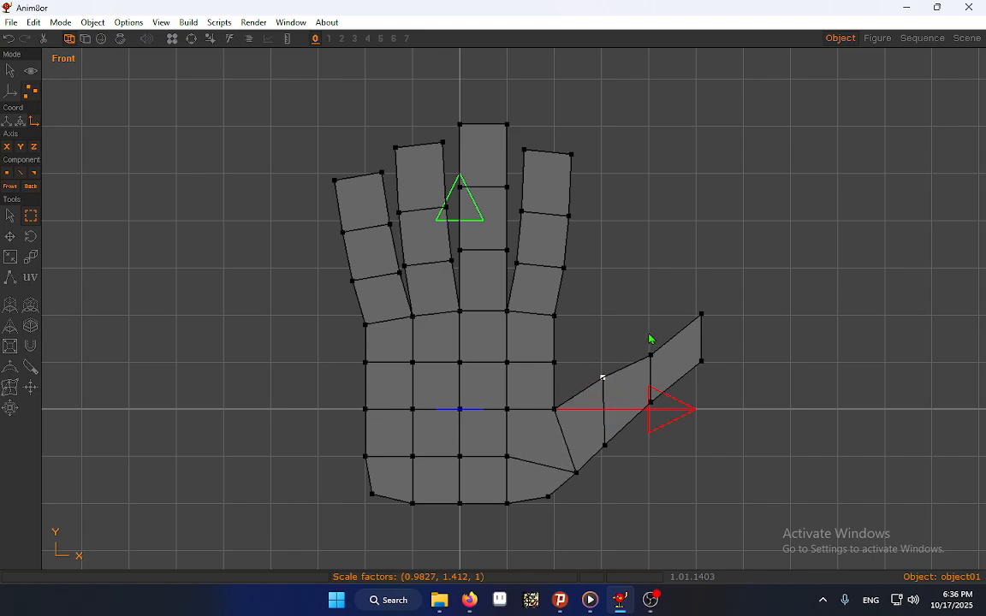
{"action": "key", "text": "Up"}
{"action": "key", "text": "Up"}
Raise the upper point of the thumb's second joint and shift it slightly toward the palm
{"action": "key", "text": "Up"}
{"action": "key", "text": "Up"}
{"action": "left_click_drag", "start_coordinate": [647, 339], "coordinate": [661, 380]}
{"action": "key", "text": "Up"}
{"action": "key", "text": "Up"}
{"action": "key", "text": "Up"}
{"action": "key", "text": "Up"}
{"action": "key", "text": "Up"}
{"action": "key", "text": "Up"}
{"action": "key", "text": "Up"}
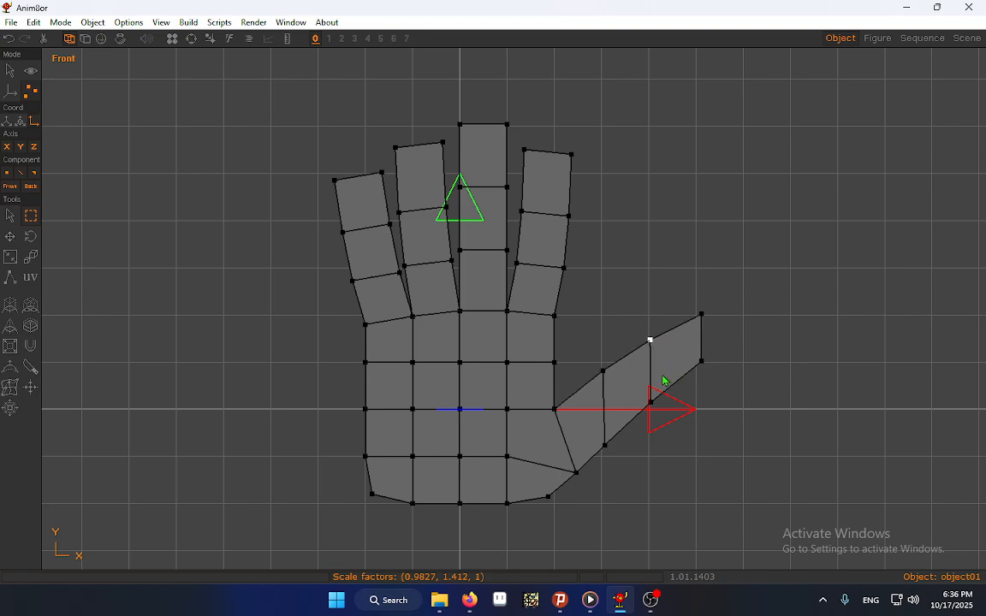
{"action": "key", "text": "Left"}
{"action": "key", "text": "Left"}
{"action": "key", "text": "Left"}
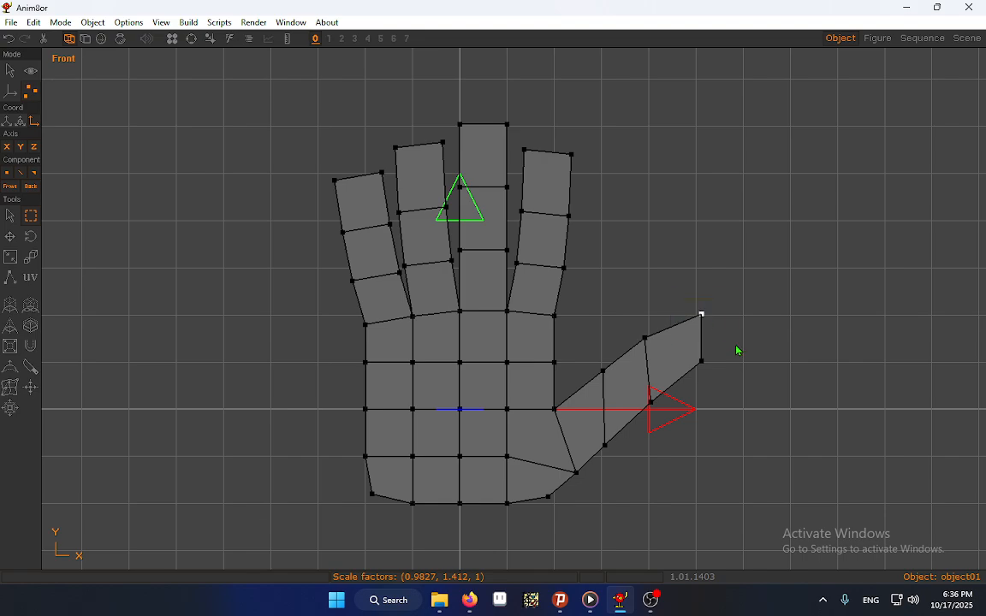
Raise the upper point of the thumb tip slightly, and check the thumb in smooth shading before returning to wireframe
{"action": "key", "text": "Up"}
{"action": "key", "text": "Up"}
{"action": "key", "text": "Up"}
{"action": "left_click", "coordinate": [101, 39]}
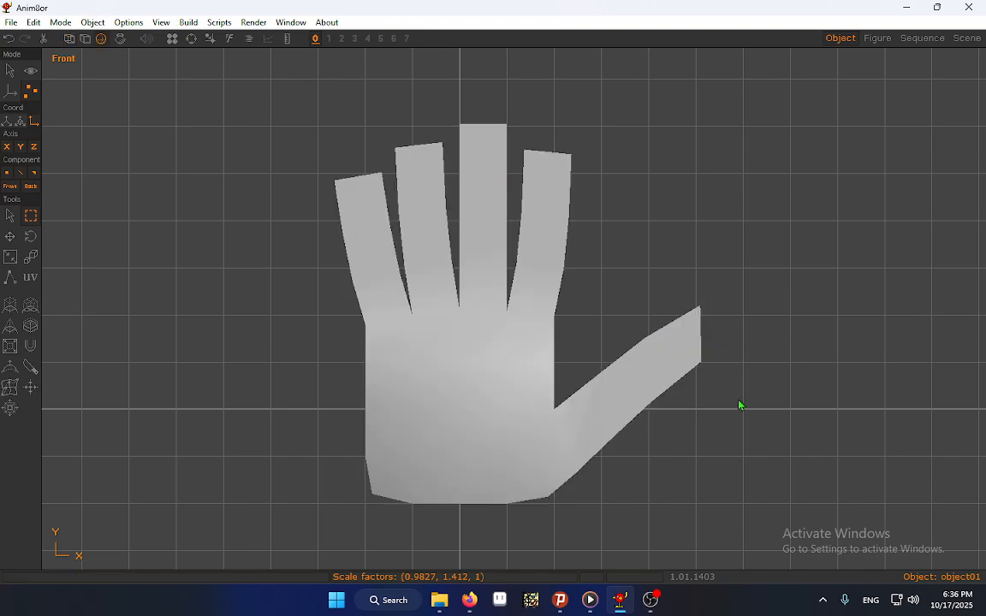
{"action": "left_click", "coordinate": [70, 39]}
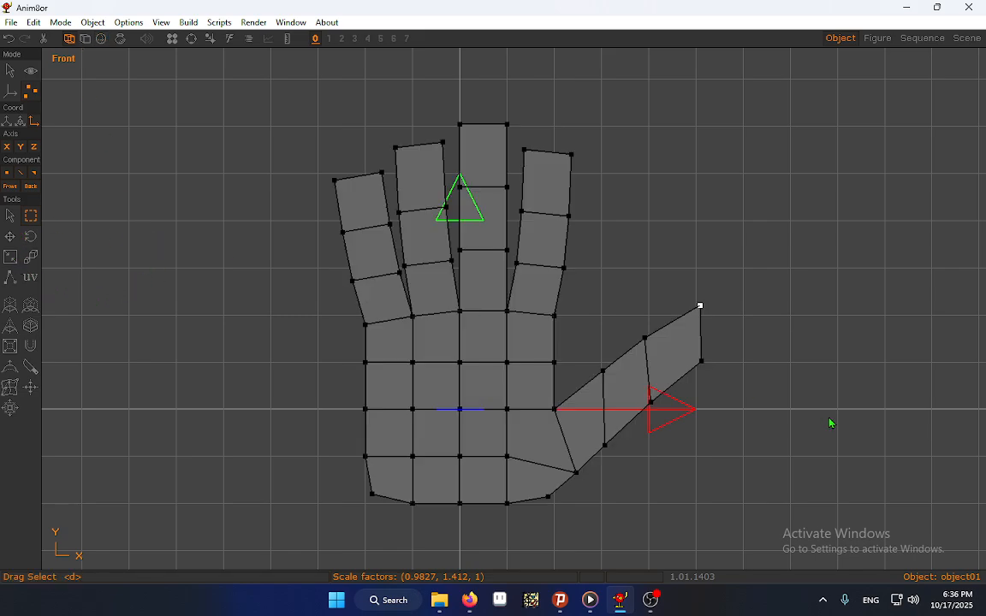
Shift the thumb's tip edge toward the palm and slightly downward to shorten the end segment
{"action": "left_click_drag", "start_coordinate": [686, 271], "coordinate": [729, 387]}
{"action": "key", "text": "Left"}
{"action": "key", "text": "Left"}
{"action": "key", "text": "Left"}
{"action": "key", "text": "Left"}
{"action": "key", "text": "Left"}
{"action": "key", "text": "Left"}
{"action": "key", "text": "Left"}
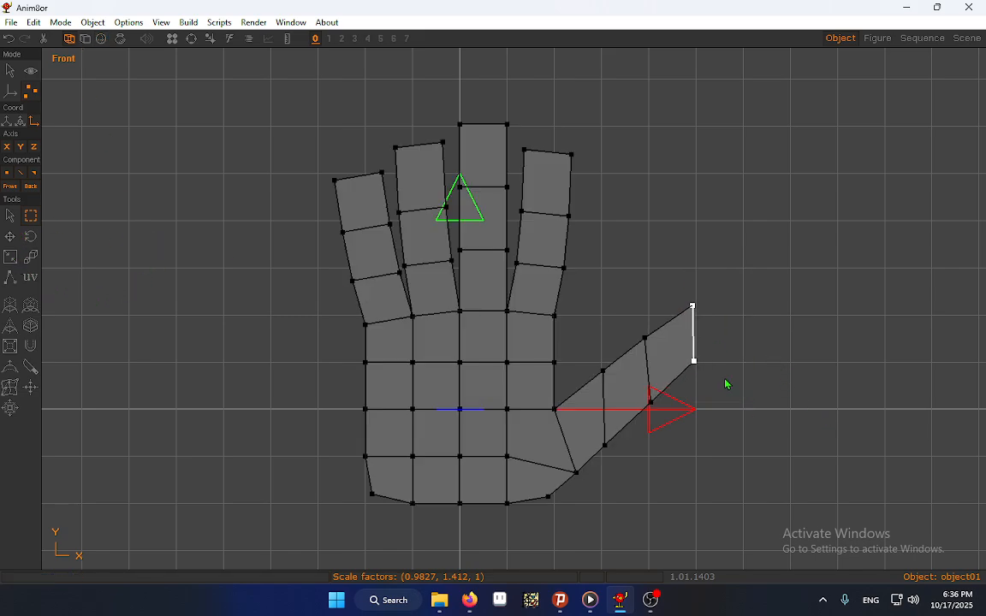
{"action": "key", "text": "Left"}
{"action": "key", "text": "Left"}
{"action": "key", "text": "Down"}
{"action": "key", "text": "Down"}
{"action": "key", "text": "Down"}
{"action": "key", "text": "Down"}
{"action": "key", "text": "Down"}
{"action": "key", "text": "Down"}
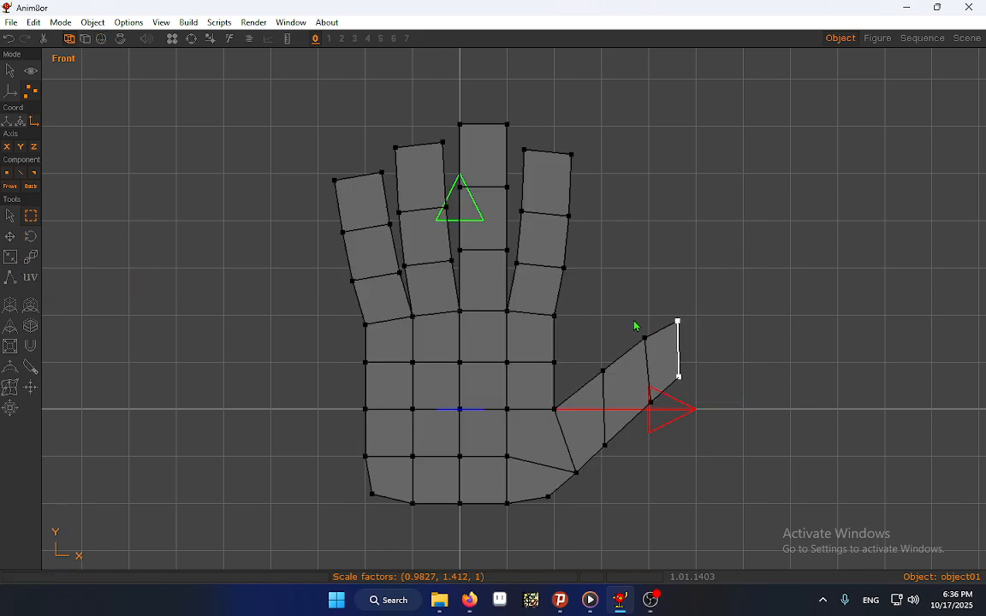
{"action": "key", "text": "Up"}
{"action": "key", "text": "Up"}
Lower the thumb's second joint slightly to even out the thumb segments
{"action": "left_click_drag", "start_coordinate": [636, 326], "coordinate": [660, 434]}
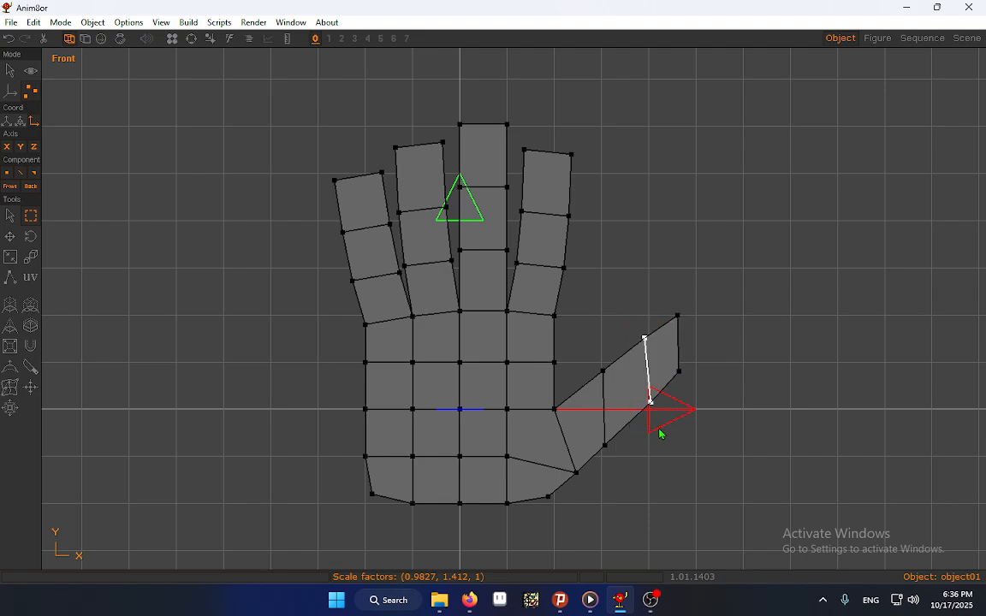
{"action": "key", "text": "Down"}
{"action": "key", "text": "Down"}
{"action": "key", "text": "Down"}
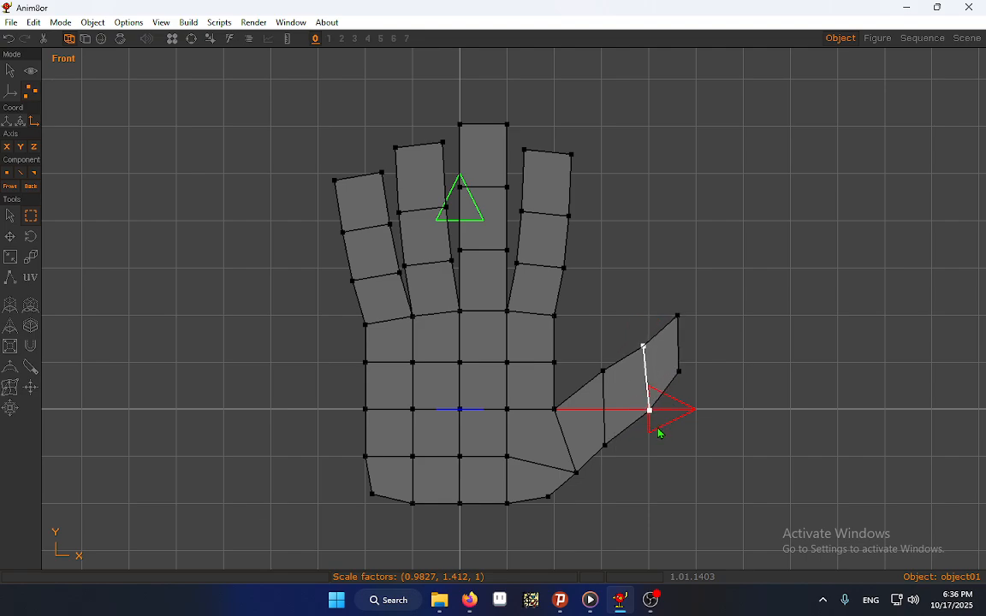
Shift the thumb's second joint edge slightly toward the palm
{"action": "key", "text": "Left"}
{"action": "key", "text": "Left"}
{"action": "key", "text": "Left"}
Lower the thumb's first joint edge slightly and shift it toward the palm
{"action": "left_click_drag", "start_coordinate": [583, 352], "coordinate": [617, 470]}
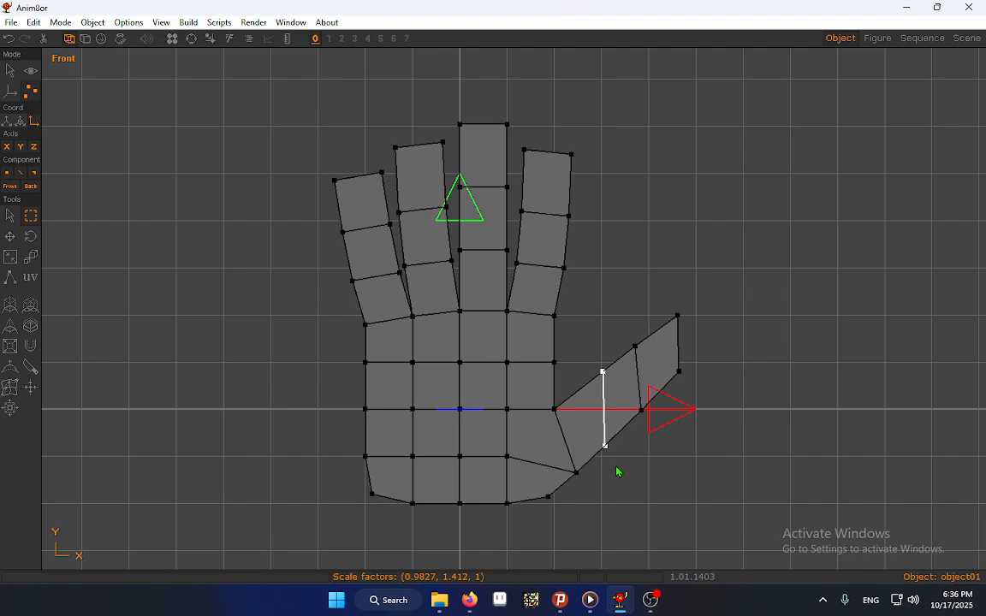
{"action": "key", "text": "Down"}
{"action": "key", "text": "Down"}
{"action": "key", "text": "Down"}
{"action": "key", "text": "Left"}
{"action": "key", "text": "Left"}
{"action": "key", "text": "Left"}
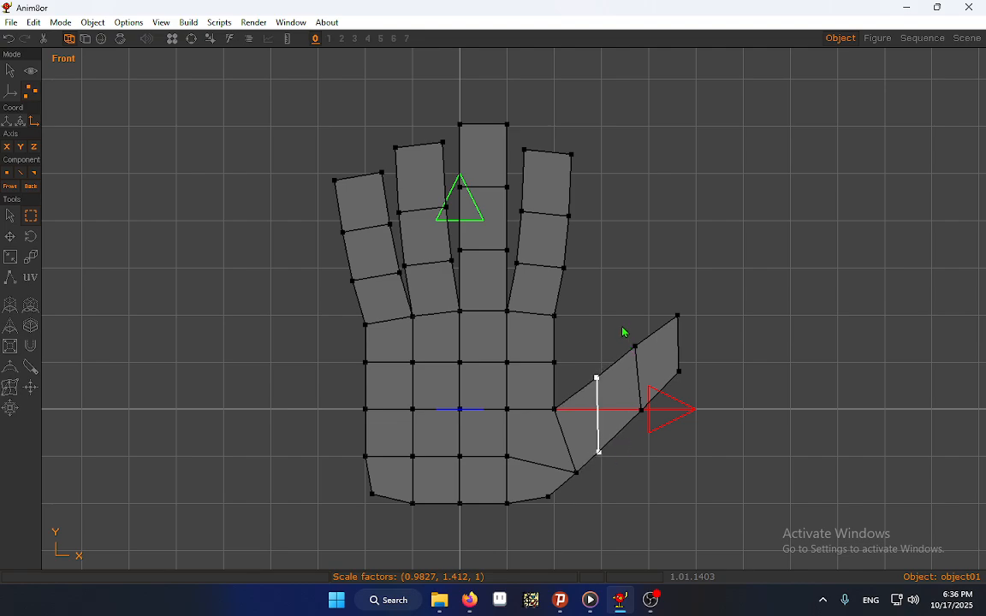
Raise the thumb's tip edge and shift it slightly toward the palm
{"action": "left_click_drag", "start_coordinate": [622, 326], "coordinate": [658, 419]}
{"action": "left_click_drag", "start_coordinate": [639, 293], "coordinate": [716, 451]}
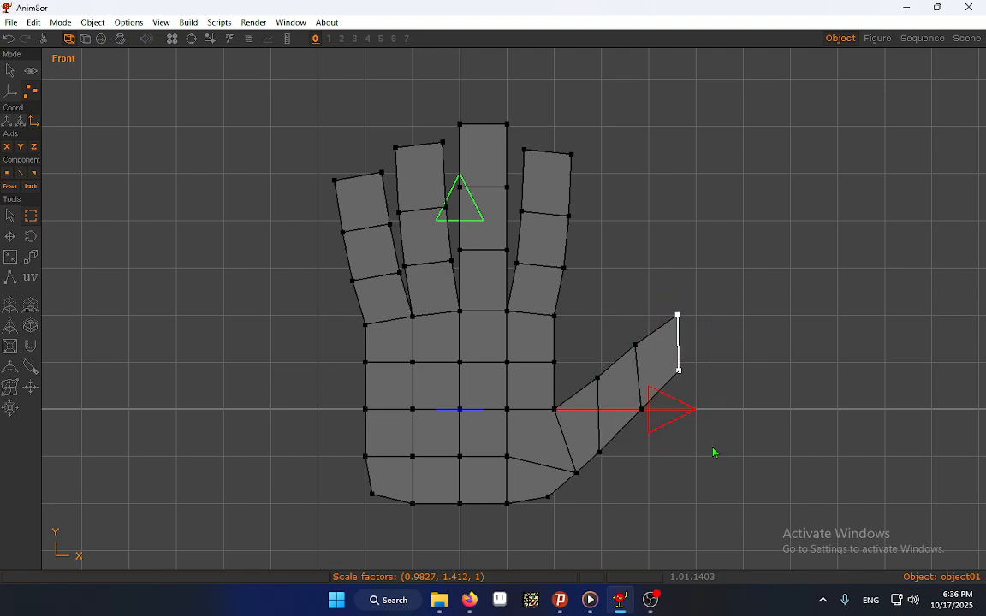
{"action": "key", "text": "Up"}
{"action": "key", "text": "Up"}
{"action": "key", "text": "Up"}
{"action": "key", "text": "Up"}
{"action": "key", "text": "Up"}
{"action": "key", "text": "Up"}
{"action": "key", "text": "Left"}
{"action": "key", "text": "Left"}
Move the thumb's second joint edge closer to the palm and slightly downward
{"action": "left_click_drag", "start_coordinate": [618, 319], "coordinate": [652, 461]}
{"action": "key", "text": "Left"}
{"action": "key", "text": "Left"}
{"action": "key", "text": "Left"}
{"action": "key", "text": "Left"}
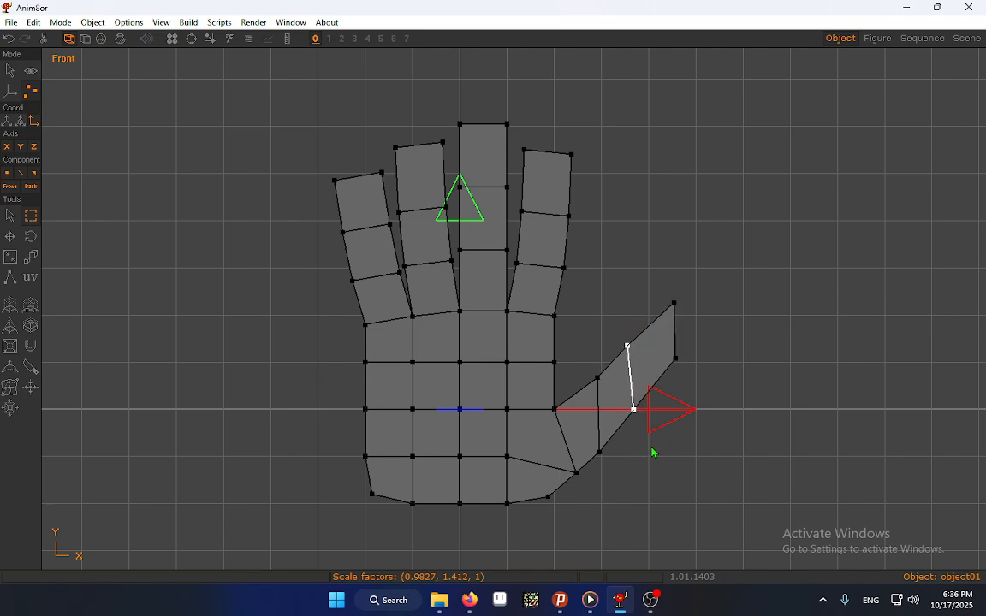
{"action": "key", "text": "Down"}
{"action": "key", "text": "Down"}
{"action": "key", "text": "Down"}
Nudge the thumb's tip edge sideways so it ends slightly closer to the palm
{"action": "left_click_drag", "start_coordinate": [656, 310], "coordinate": [695, 393]}
{"action": "left_click_drag", "start_coordinate": [660, 297], "coordinate": [709, 403]}
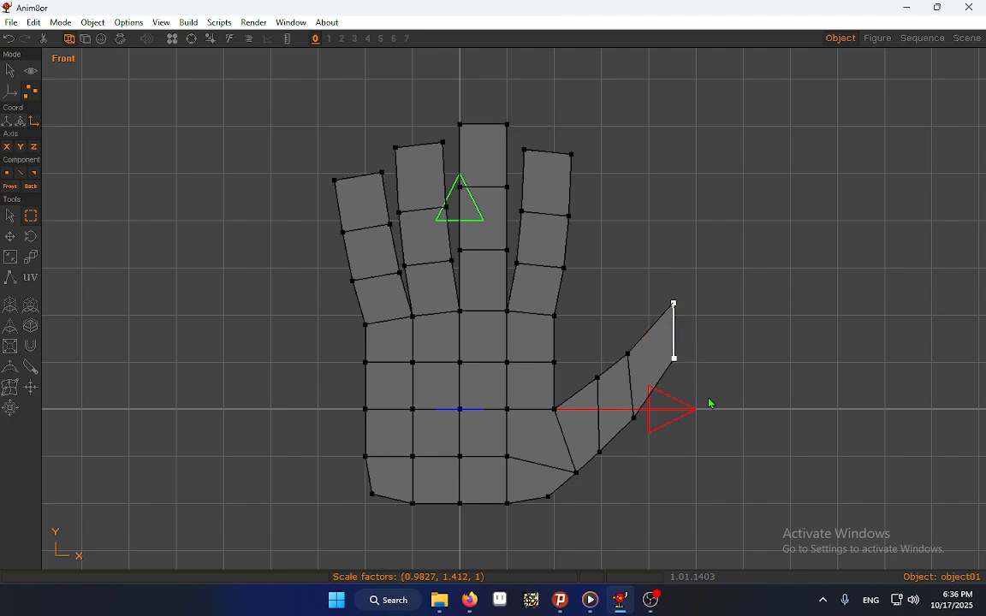
{"action": "key", "text": "Left"}
{"action": "key", "text": "Left"}
{"action": "key", "text": "Left"}
{"action": "key", "text": "Left"}
{"action": "key", "text": "Left"}
{"action": "key", "text": "Left"}
{"action": "key", "text": "Left"}
{"action": "key", "text": "Left"}
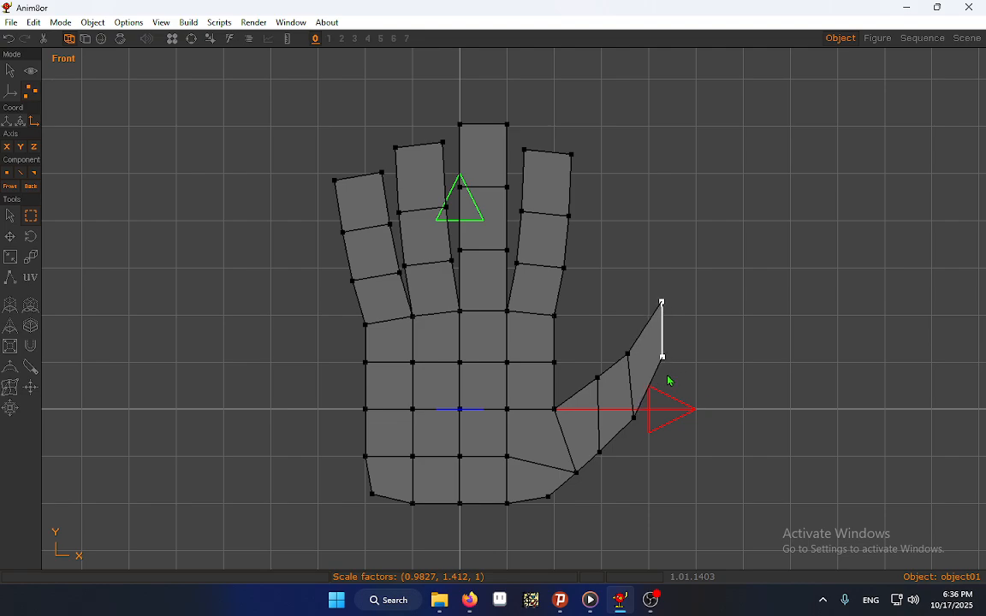
{"action": "key", "text": "Right"}
{"action": "key", "text": "Right"}
{"action": "key", "text": "Right"}
{"action": "key", "text": "Right"}
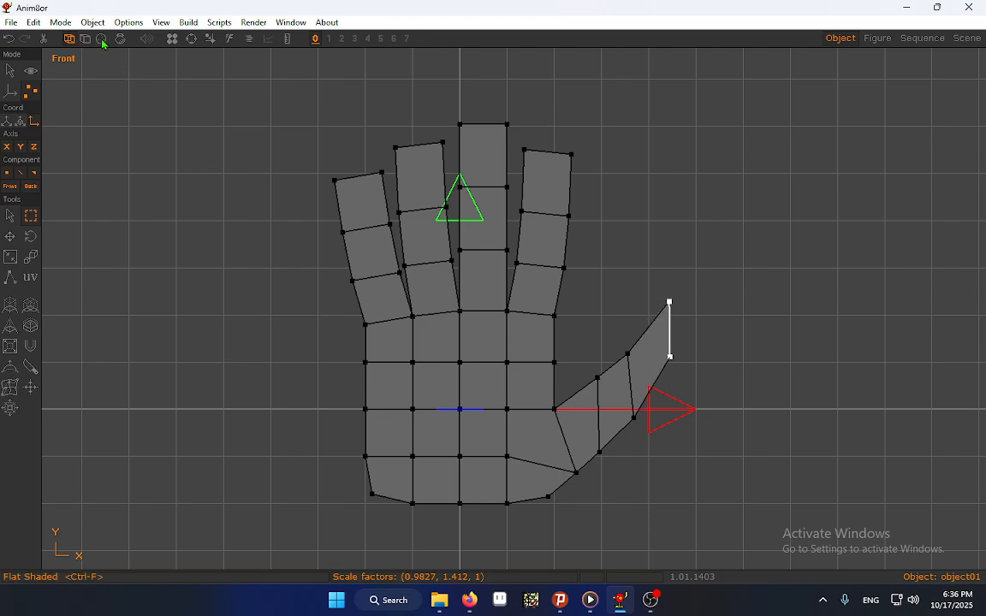
Display the hand in flat shading and move the lower point of the thumb's second joint outward, away from the palm
{"action": "left_click", "coordinate": [102, 39]}
{"action": "left_click", "coordinate": [76, 37]}
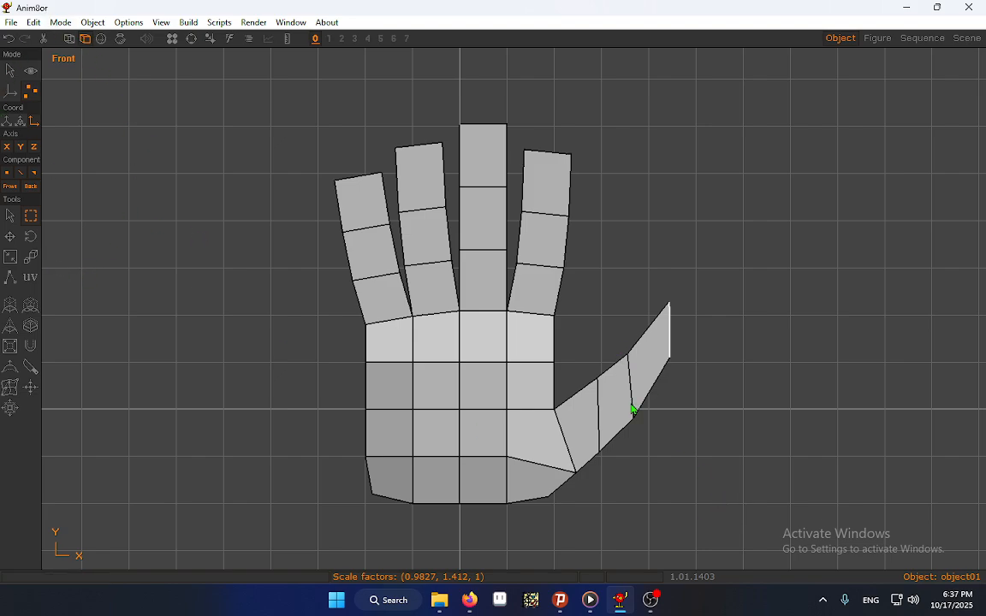
{"action": "left_click_drag", "start_coordinate": [631, 407], "coordinate": [660, 442]}
{"action": "key", "text": "Right"}
{"action": "key", "text": "Right"}
{"action": "key", "text": "Right"}
{"action": "key", "text": "Up"}
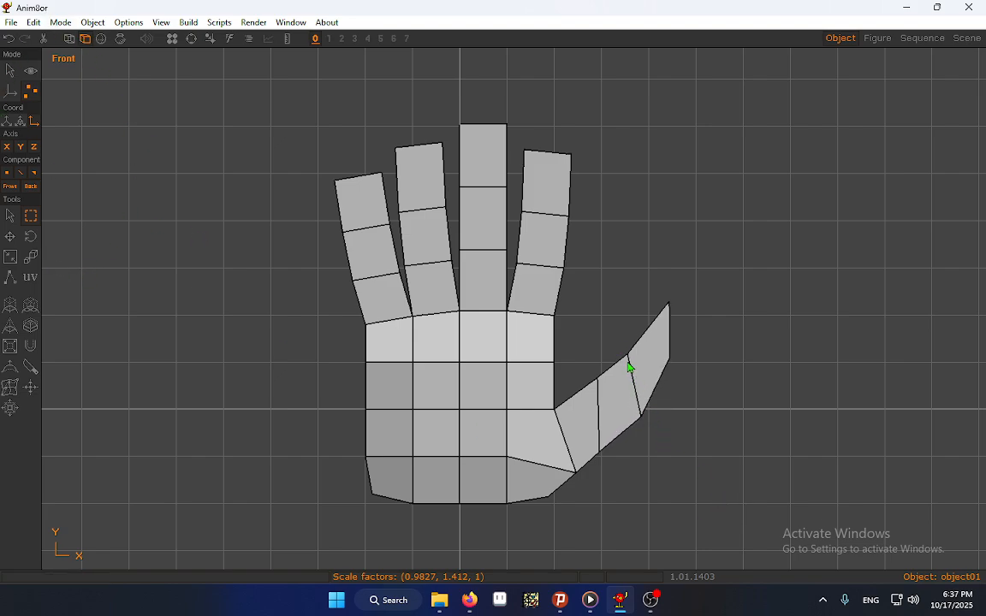
Widen the thumb tip by moving its upper point toward the palm and slightly down, and its lower point outward
{"action": "key", "text": "Left"}
{"action": "key", "text": "Left"}
{"action": "key", "text": "Left"}
{"action": "key", "text": "Left"}
{"action": "key", "text": "Left"}
{"action": "key", "text": "Left"}
{"action": "key", "text": "Left"}
{"action": "key", "text": "Down"}
{"action": "key", "text": "Right"}
{"action": "key", "text": "Right"}
{"action": "key", "text": "Right"}
{"action": "key", "text": "Right"}
{"action": "key", "text": "Right"}
{"action": "key", "text": "Right"}
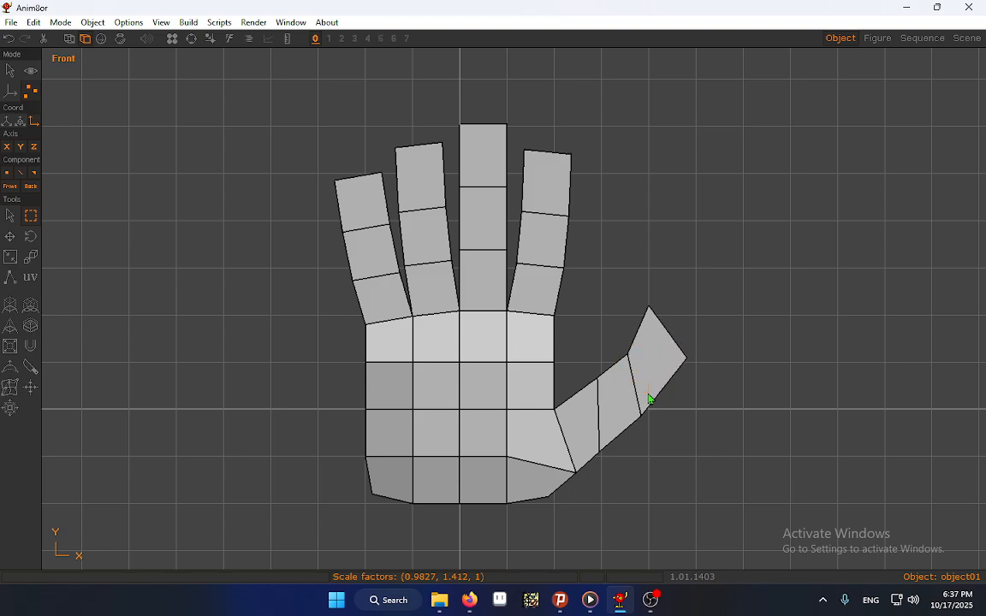
Shift the upper point of the thumb's second joint slightly toward the palm
{"action": "key", "text": "Left"}
{"action": "key", "text": "Left"}
{"action": "key", "text": "Left"}
Move the upper point of the thumb's first joint toward the palm and lower it to smooth the inner curve
{"action": "left_click_drag", "start_coordinate": [587, 370], "coordinate": [622, 417]}
{"action": "key", "text": "Left"}
{"action": "key", "text": "Left"}
{"action": "key", "text": "Left"}
{"action": "key", "text": "Left"}
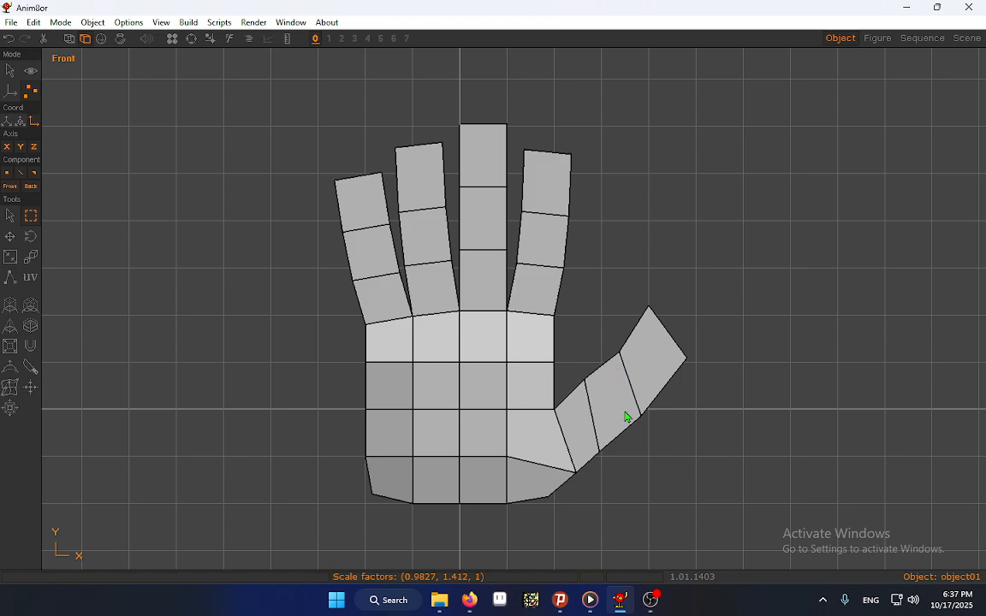
{"action": "key", "text": "Down"}
{"action": "key", "text": "Down"}
{"action": "key", "text": "Down"}
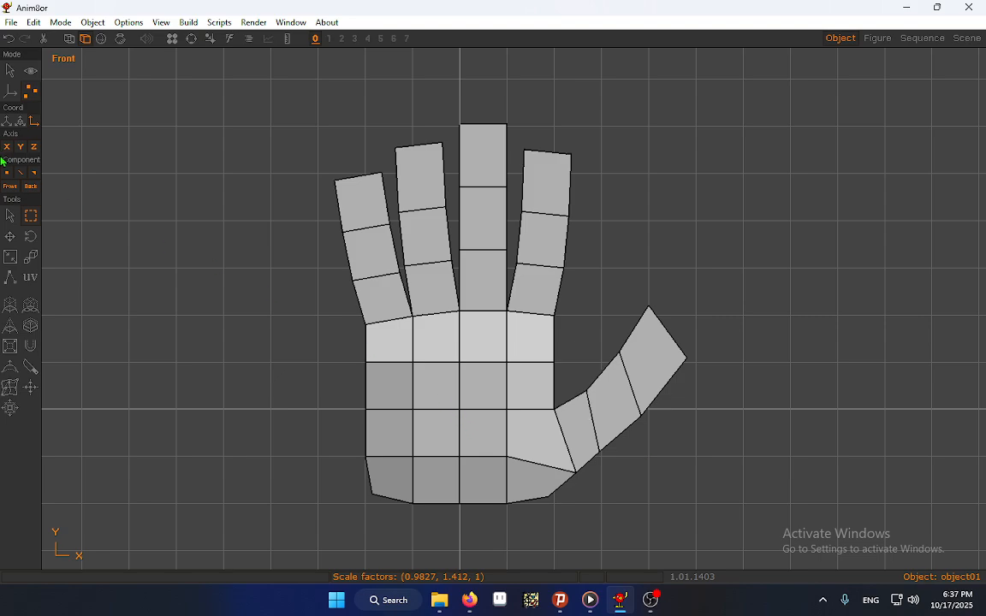
Display the hand in smooth shading and select the whole hand mesh in object edit mode
{"action": "left_click", "coordinate": [10, 216]}
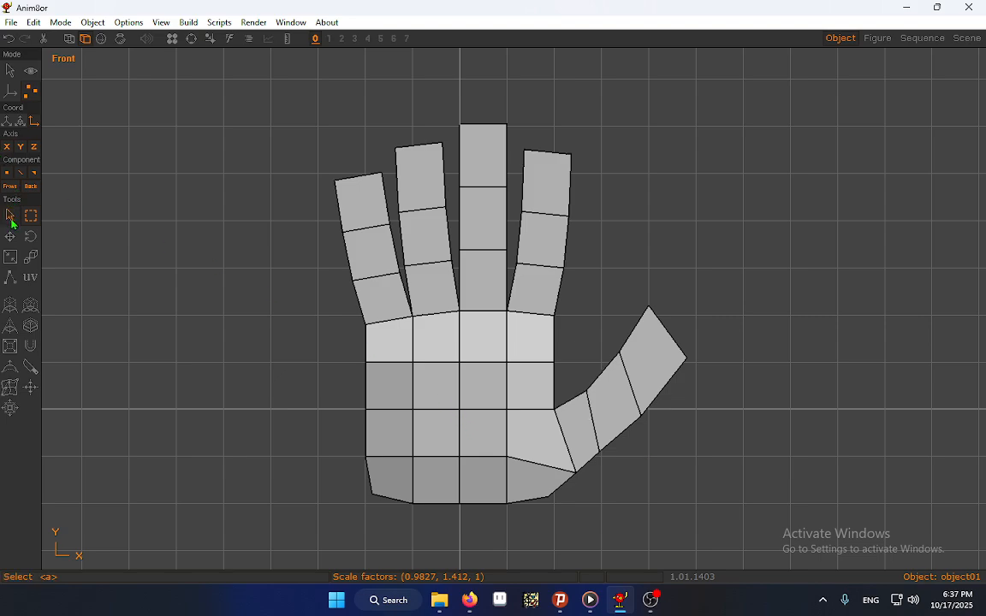
{"action": "left_click", "coordinate": [101, 38]}
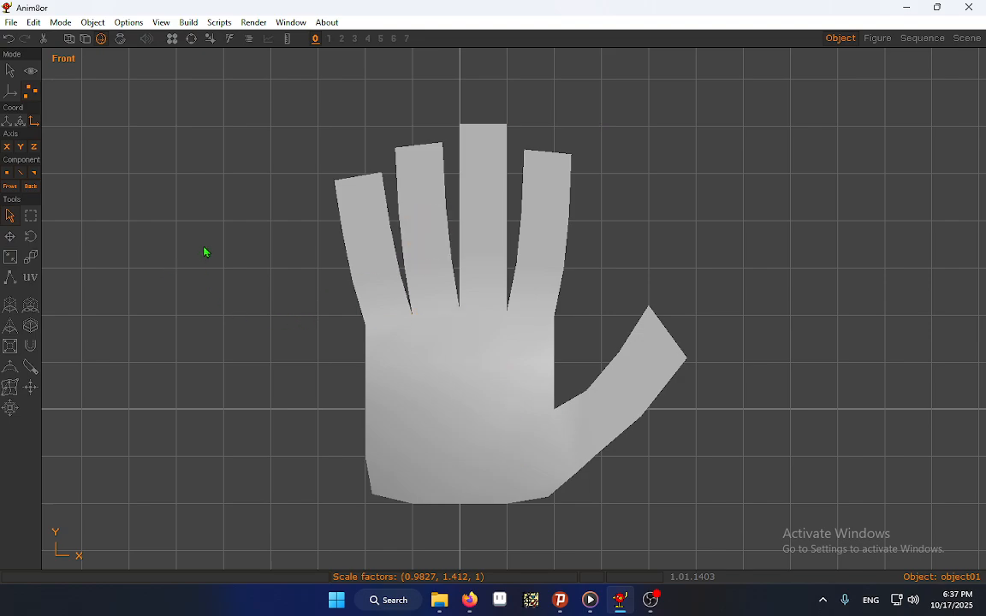
{"action": "left_click", "coordinate": [9, 72]}
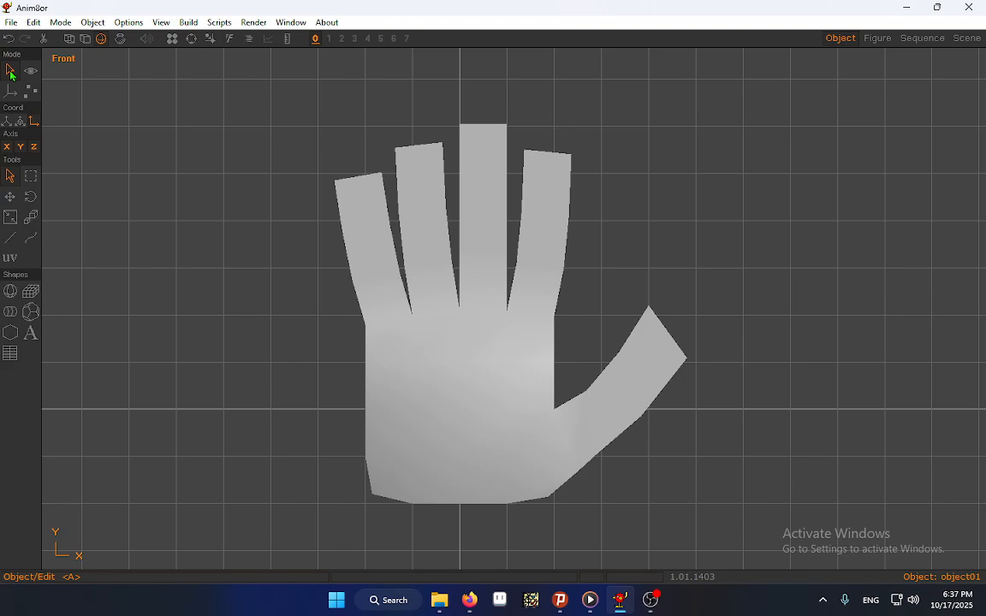
{"action": "left_click", "coordinate": [427, 276]}
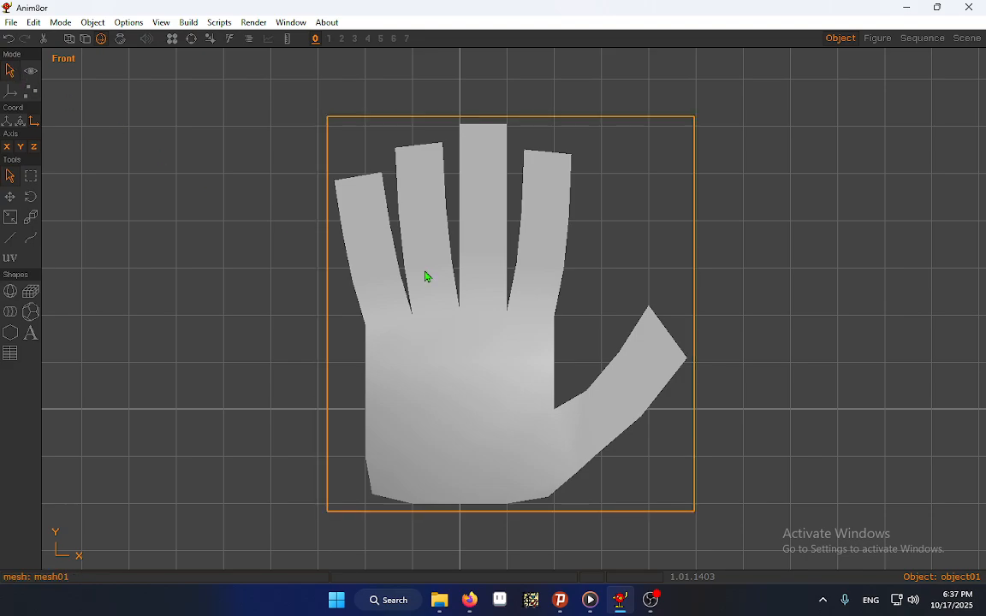
Create a peach skin material with RGB 254, 211, 168 and roughness 10, and apply it to the hand mesh
{"action": "left_click", "coordinate": [172, 39]}
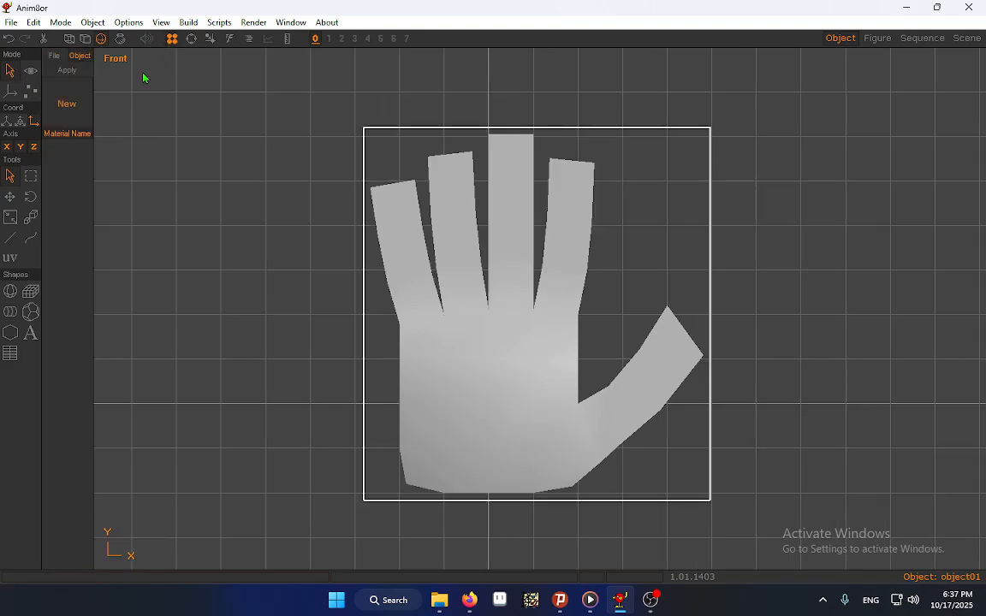
{"action": "left_click", "coordinate": [61, 119]}
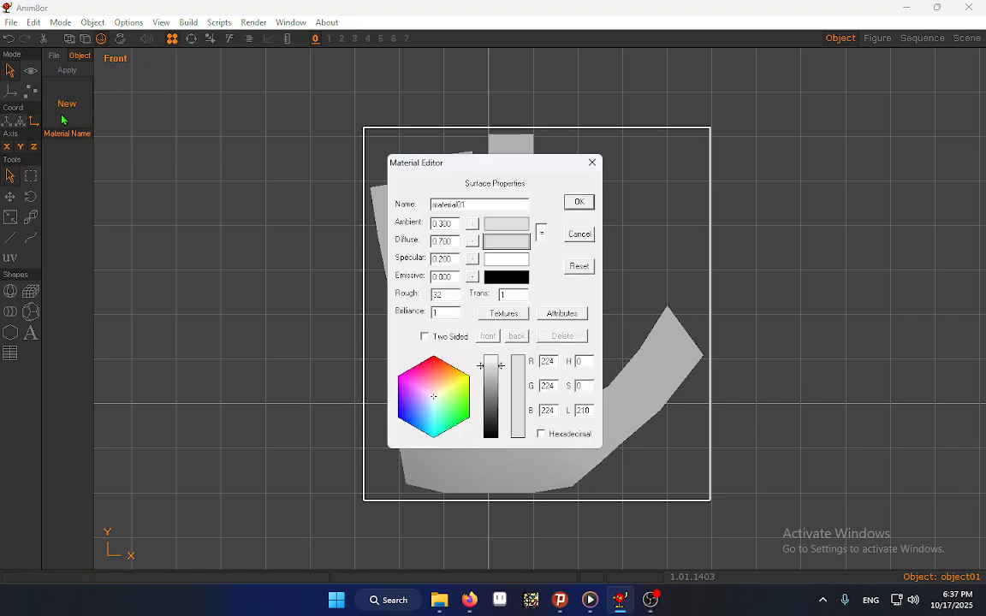
{"action": "left_click", "coordinate": [444, 382]}
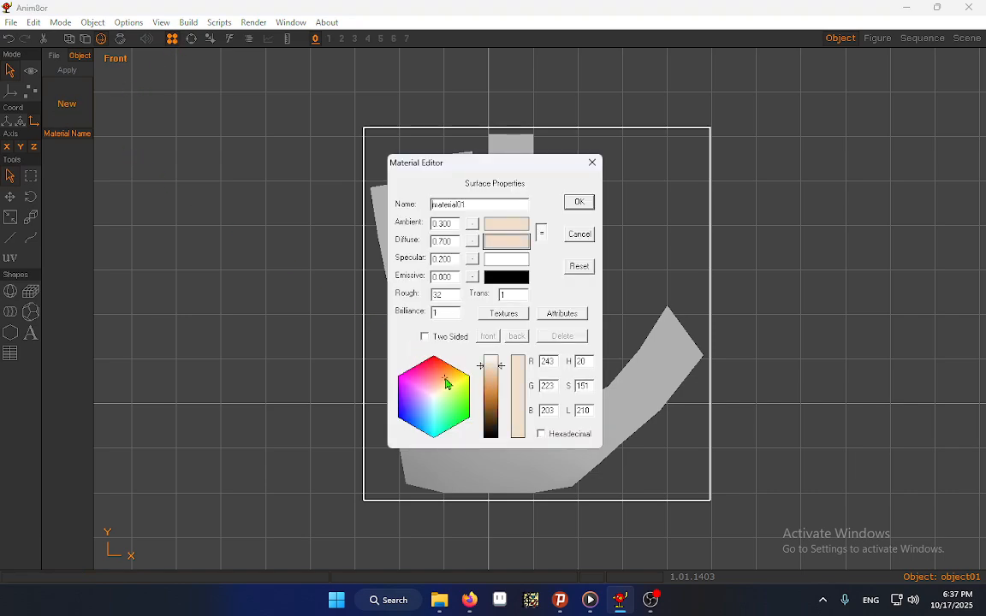
{"action": "left_click_drag", "start_coordinate": [446, 385], "coordinate": [495, 373]}
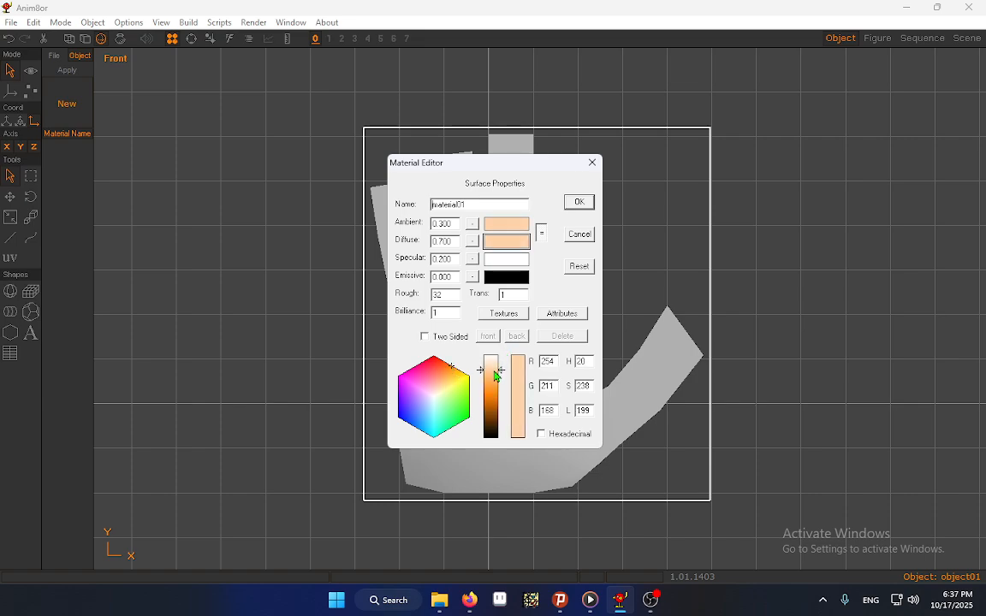
{"action": "double_click", "coordinate": [448, 295]}
{"action": "type", "text": "10"}
{"action": "left_click", "coordinate": [577, 204]}
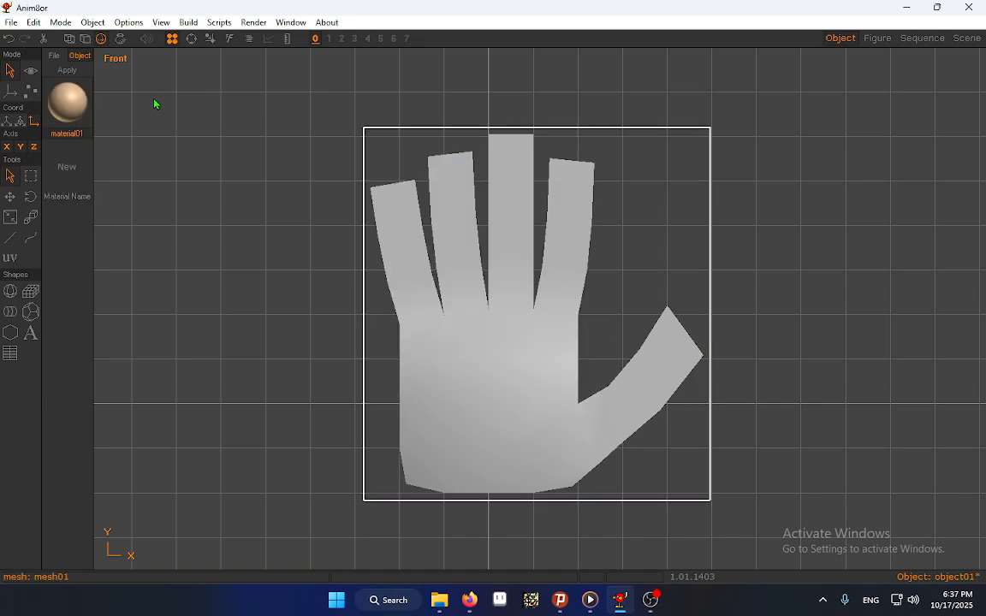
{"action": "left_click", "coordinate": [81, 71]}
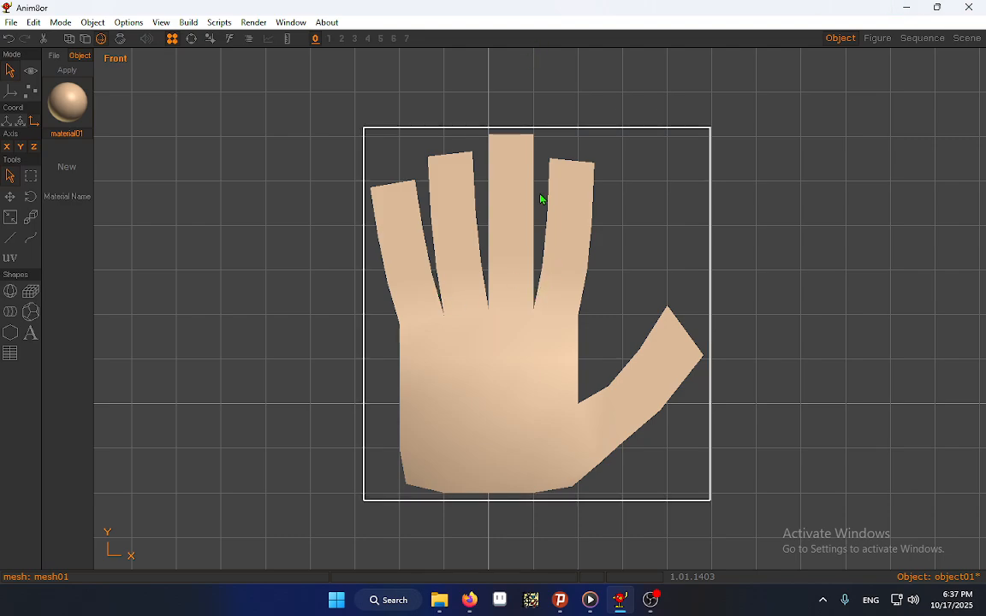
{"action": "left_click", "coordinate": [241, 226]}
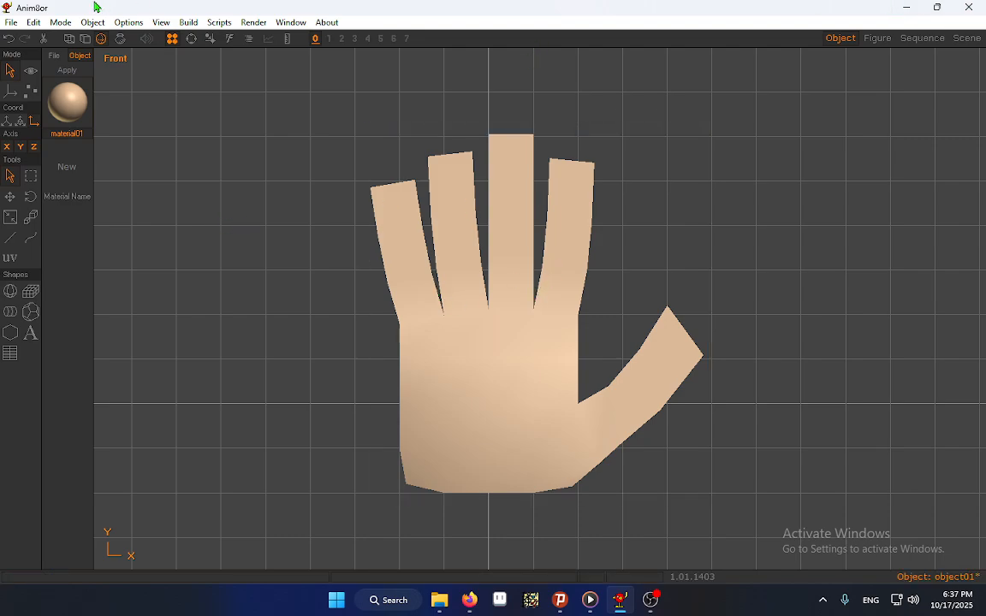
Inspect the hand's thickness from an orbited view and the left view, and return to the front view
{"action": "left_click", "coordinate": [30, 72]}
{"action": "left_click", "coordinate": [31, 176]}
{"action": "left_click_drag", "start_coordinate": [267, 263], "coordinate": [304, 323]}
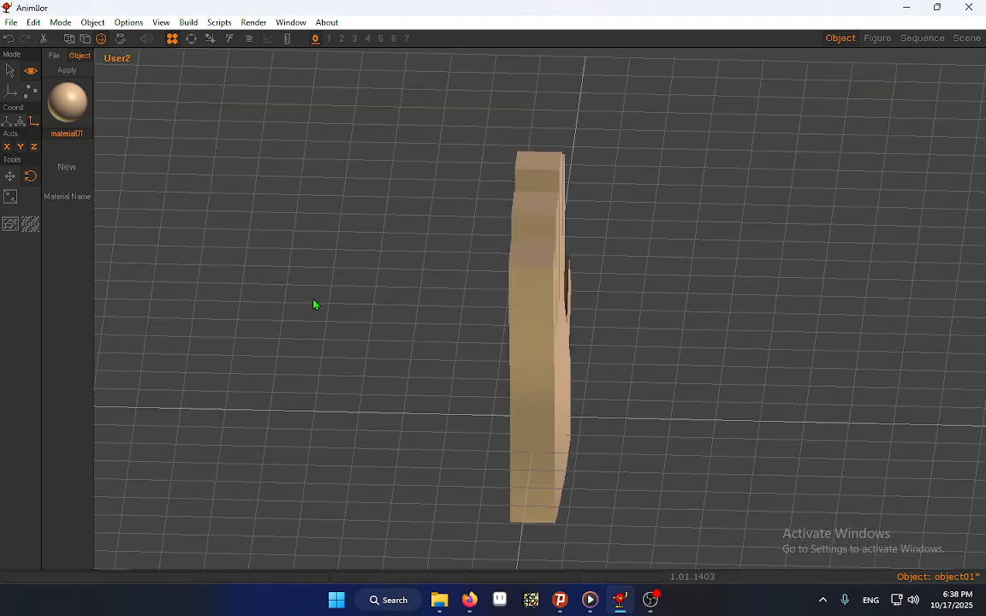
{"action": "key", "text": "l"}
{"action": "left_click", "coordinate": [10, 71]}
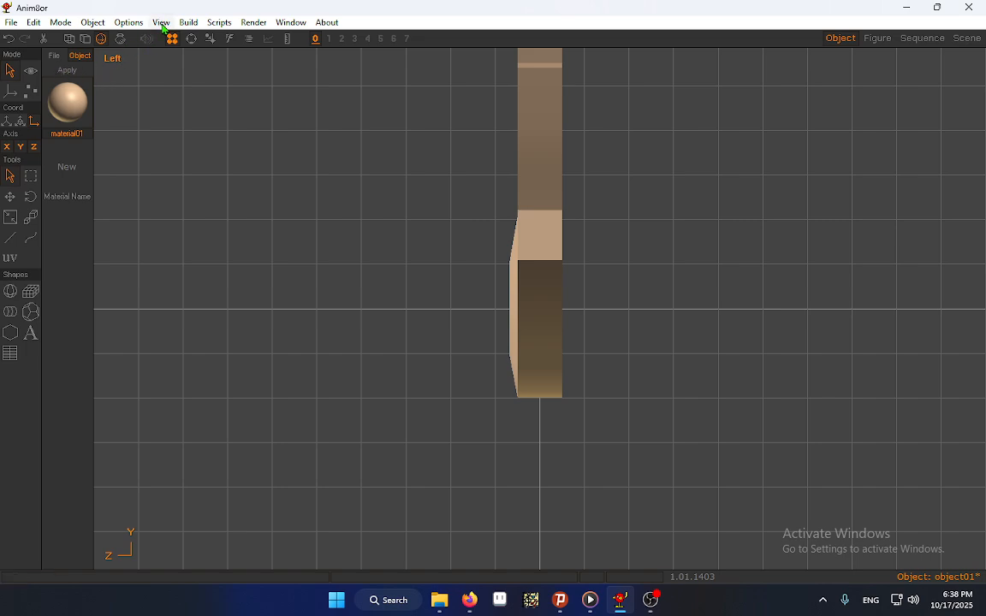
{"action": "left_click", "coordinate": [163, 24]}
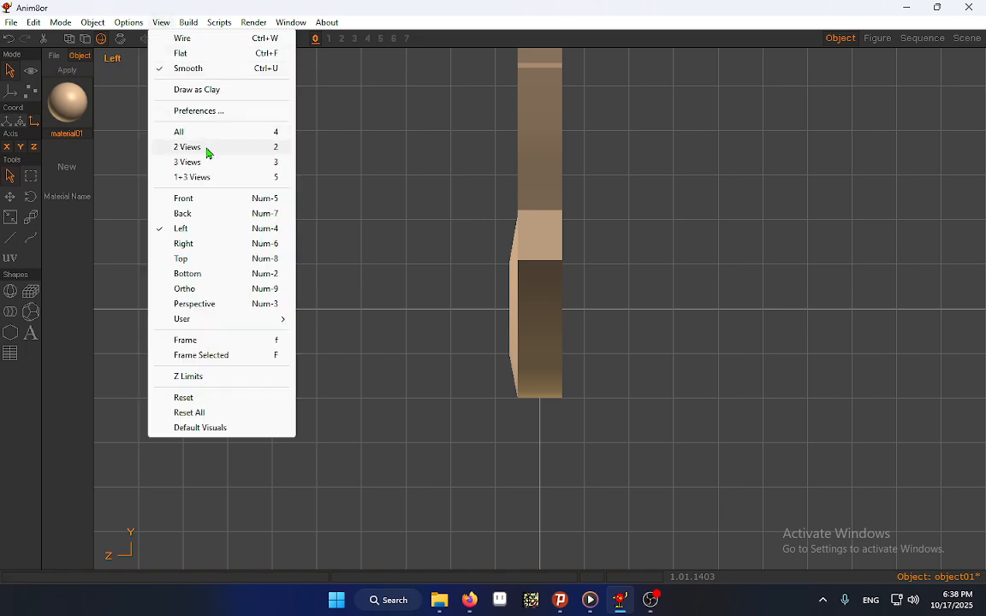
{"action": "left_click", "coordinate": [198, 198]}
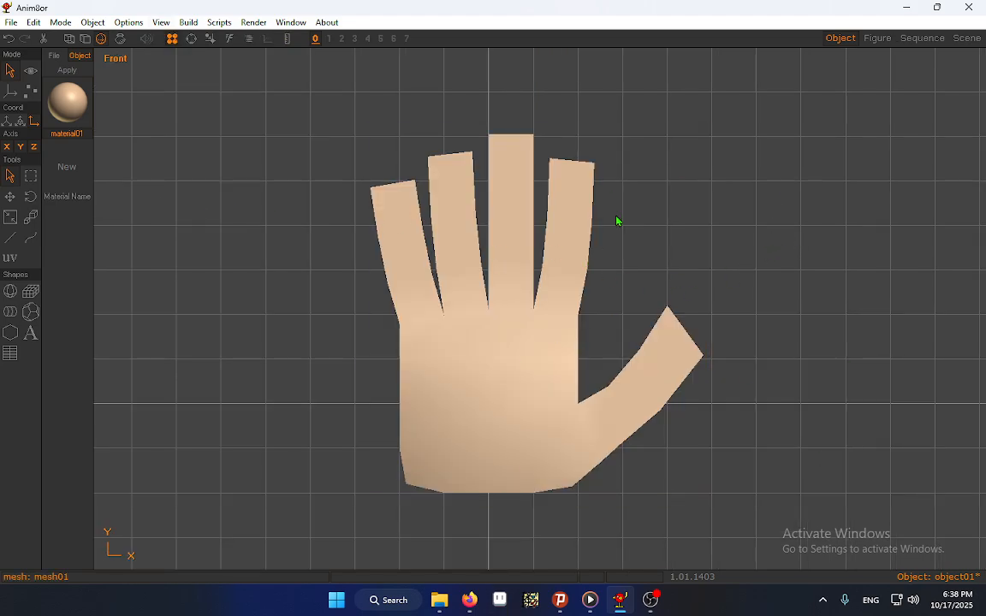
Create a second object material in a light off-white colour with roughness 5
{"action": "left_click", "coordinate": [66, 168]}
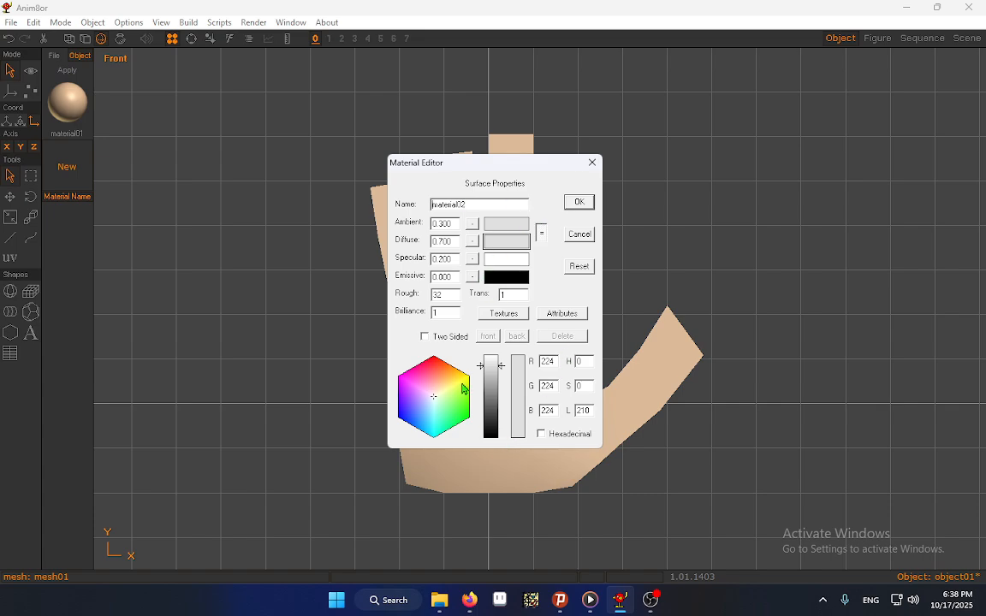
{"action": "left_click", "coordinate": [441, 387]}
{"action": "left_click", "coordinate": [443, 386]}
{"action": "left_click", "coordinate": [442, 394]}
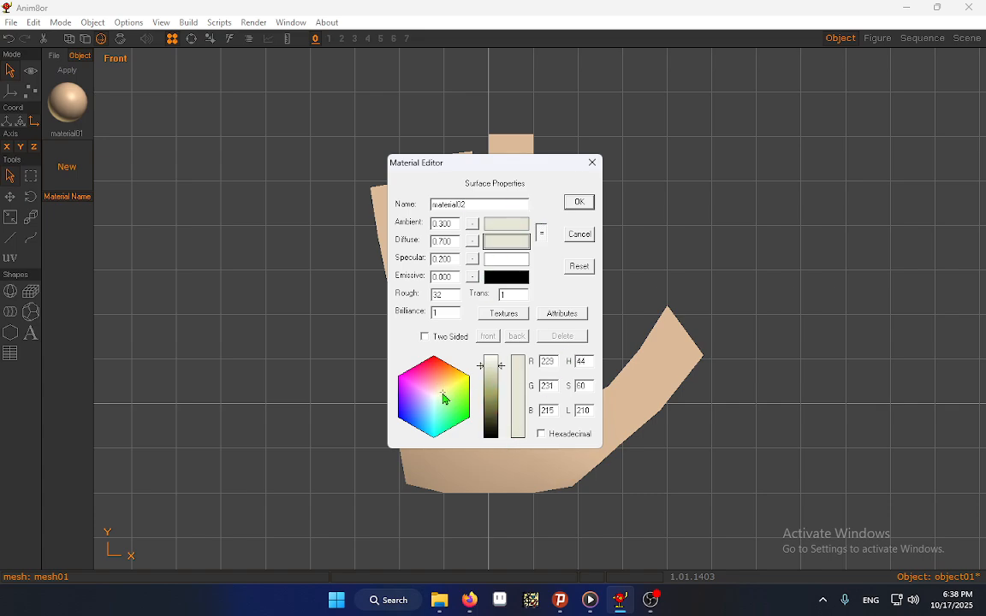
{"action": "left_click", "coordinate": [446, 389]}
{"action": "left_click_drag", "start_coordinate": [492, 372], "coordinate": [492, 366]}
{"action": "left_click_drag", "start_coordinate": [448, 293], "coordinate": [339, 302]}
{"action": "type", "text": "5"}
{"action": "left_click", "coordinate": [581, 202]}
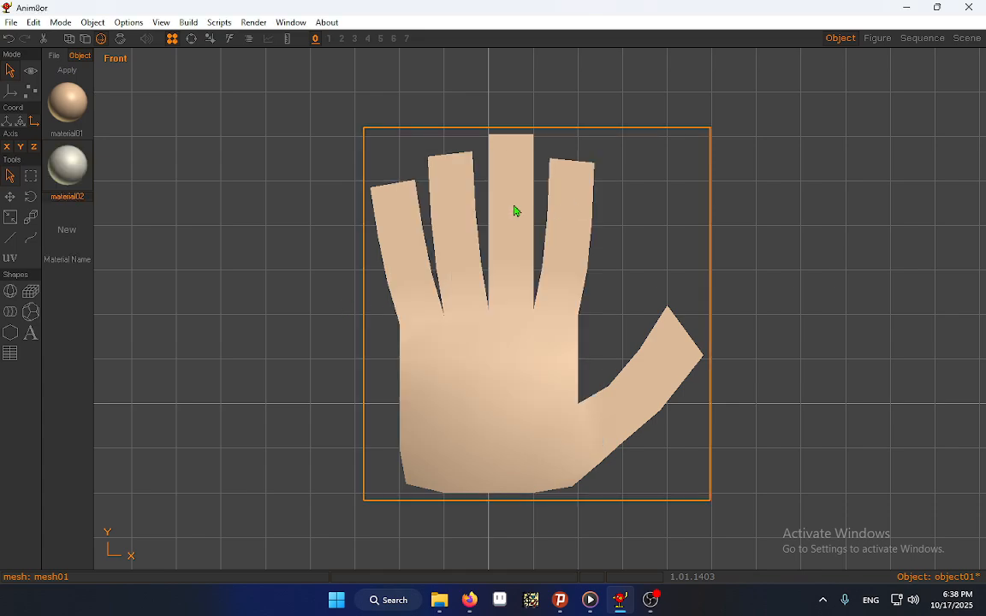
Change the colour of material01 to a darker, more reddish skin tone
{"action": "double_click", "coordinate": [75, 105]}
{"action": "left_click", "coordinate": [495, 375]}
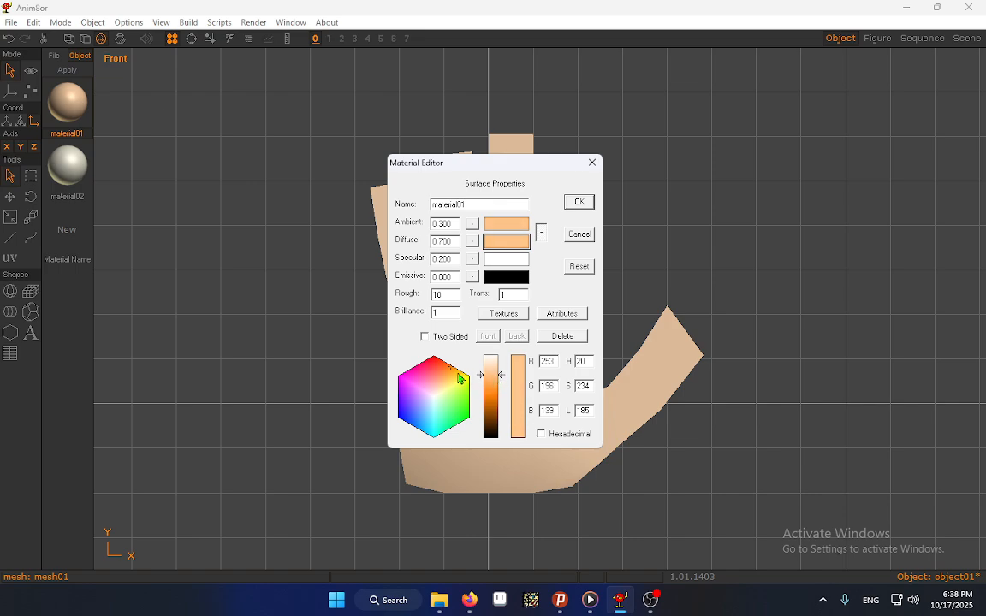
{"action": "left_click_drag", "start_coordinate": [457, 374], "coordinate": [449, 369]}
{"action": "left_click", "coordinate": [580, 203]}
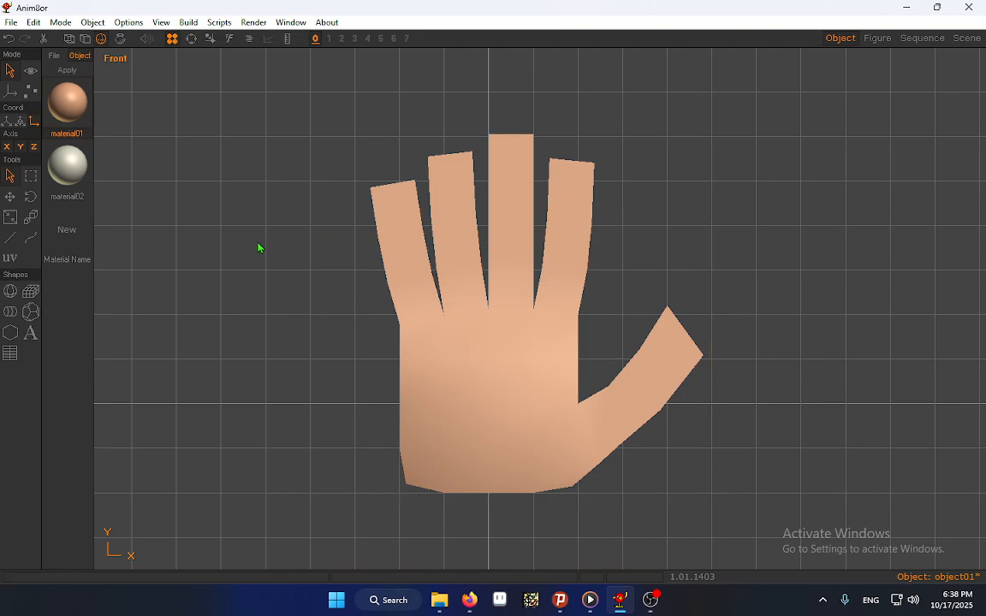
Select the front end faces of the four fingers and the thumb in point edit mode and apply material02 to them
{"action": "left_click", "coordinate": [30, 89]}
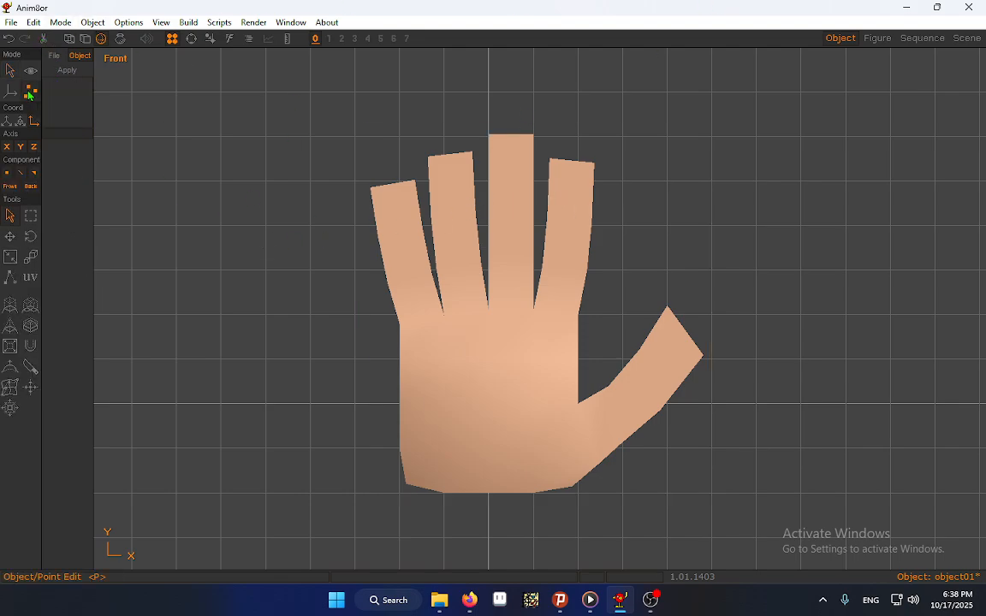
{"action": "left_click", "coordinate": [392, 213]}
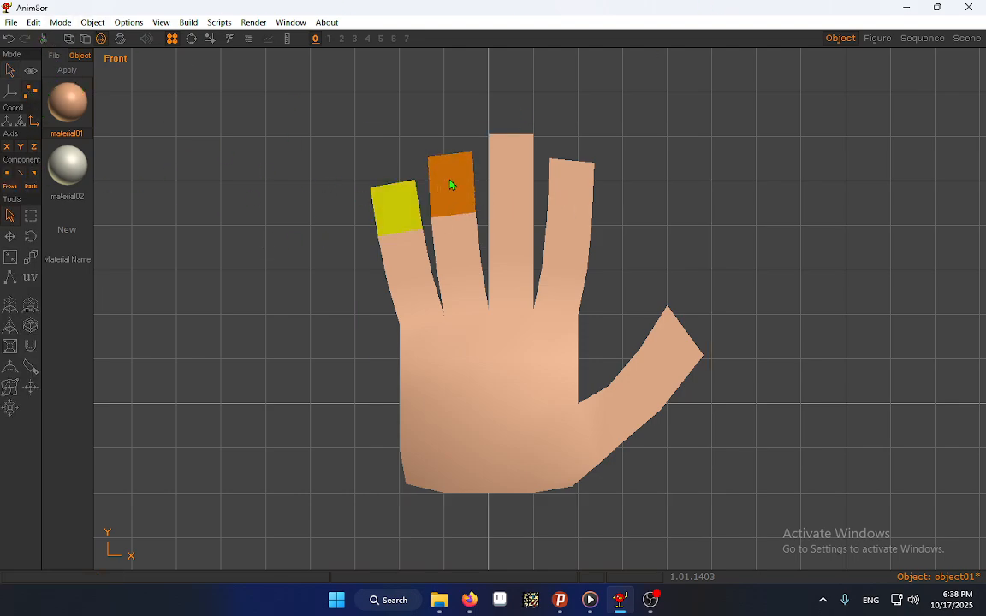
{"action": "left_click", "coordinate": [452, 185], "text": "shift"}
{"action": "left_click", "coordinate": [507, 172], "text": "shift"}
{"action": "left_click", "coordinate": [577, 196], "text": "shift"}
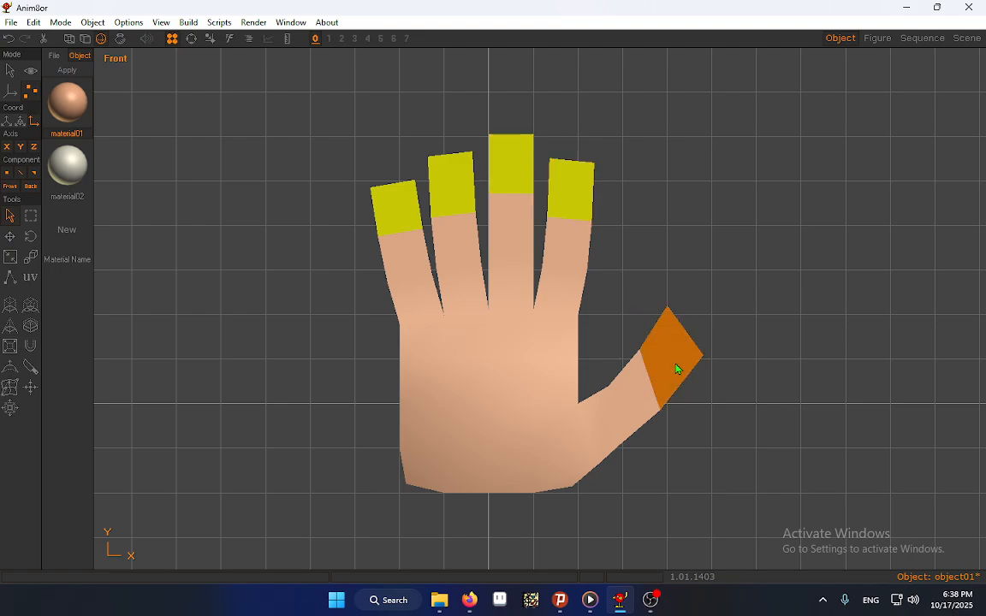
{"action": "left_click", "coordinate": [83, 165]}
{"action": "left_click", "coordinate": [74, 71]}
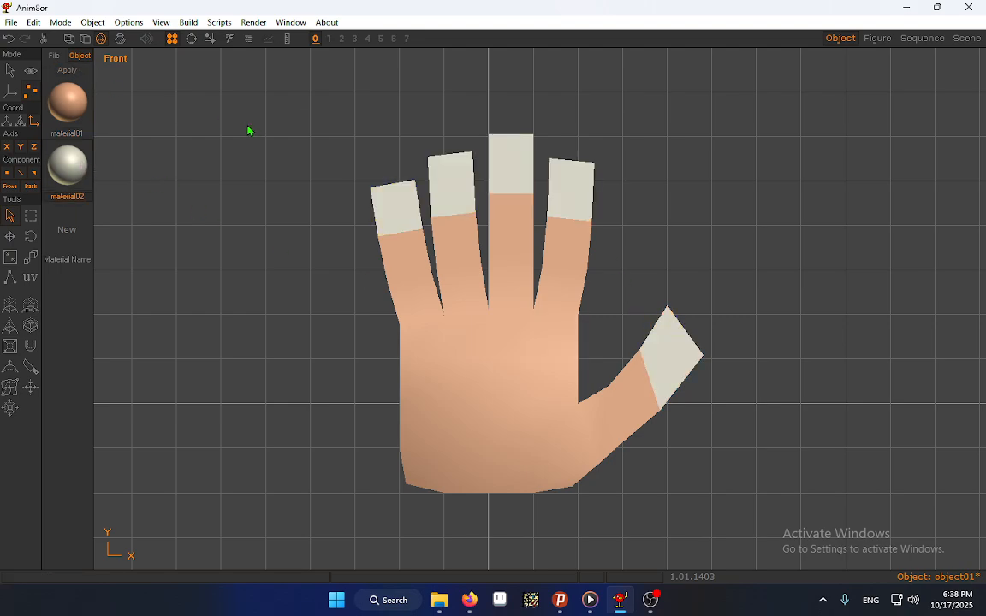
Try to rotate the whole hand mesh in object edit mode, and undo the rotation
{"action": "left_click", "coordinate": [10, 71]}
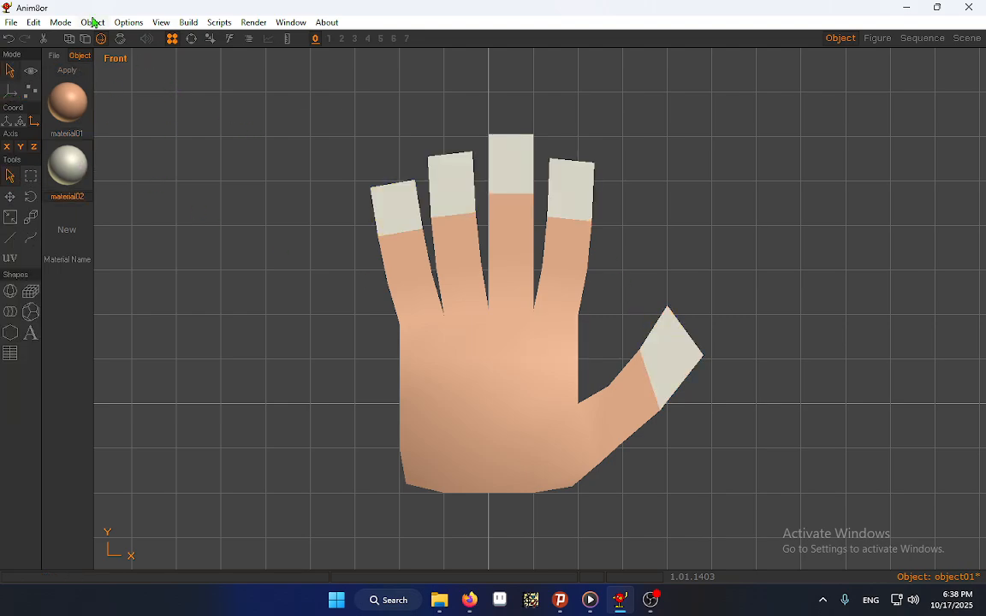
{"action": "left_click", "coordinate": [408, 246]}
{"action": "left_click", "coordinate": [30, 197]}
{"action": "left_click_drag", "start_coordinate": [381, 375], "coordinate": [432, 480]}
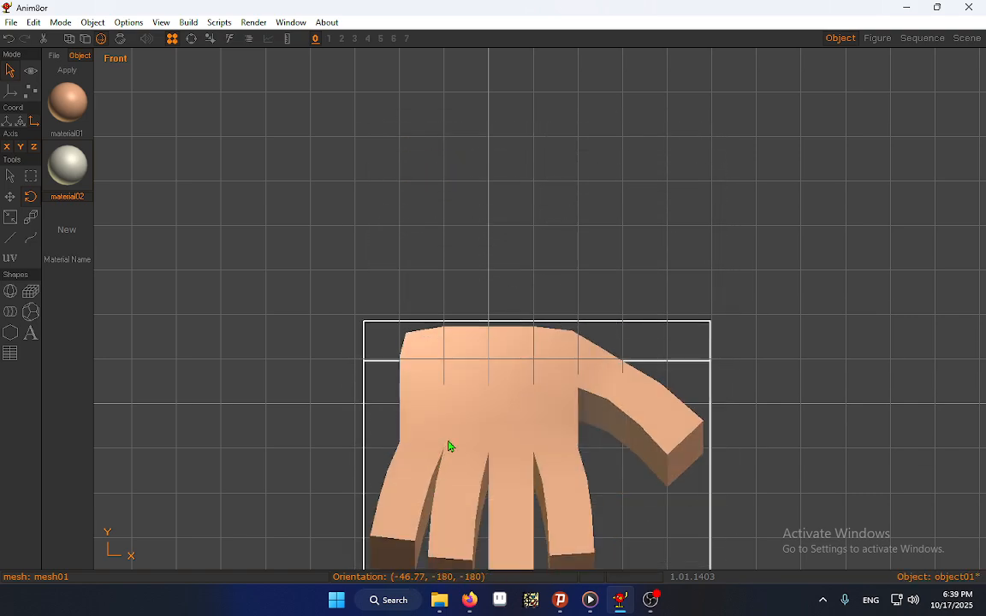
{"action": "key", "text": "ctrl+z"}
{"action": "left_click", "coordinate": [6, 172]}
{"action": "left_click", "coordinate": [190, 153]}
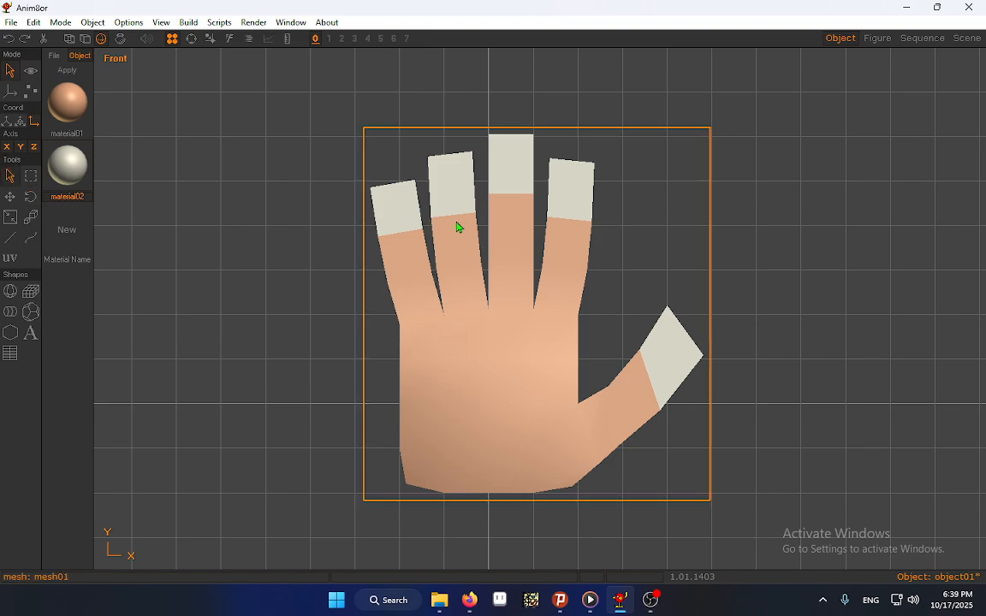
Convert the hand mesh to a subdivided object
{"action": "left_click", "coordinate": [535, 221]}
{"action": "left_click", "coordinate": [188, 22]}
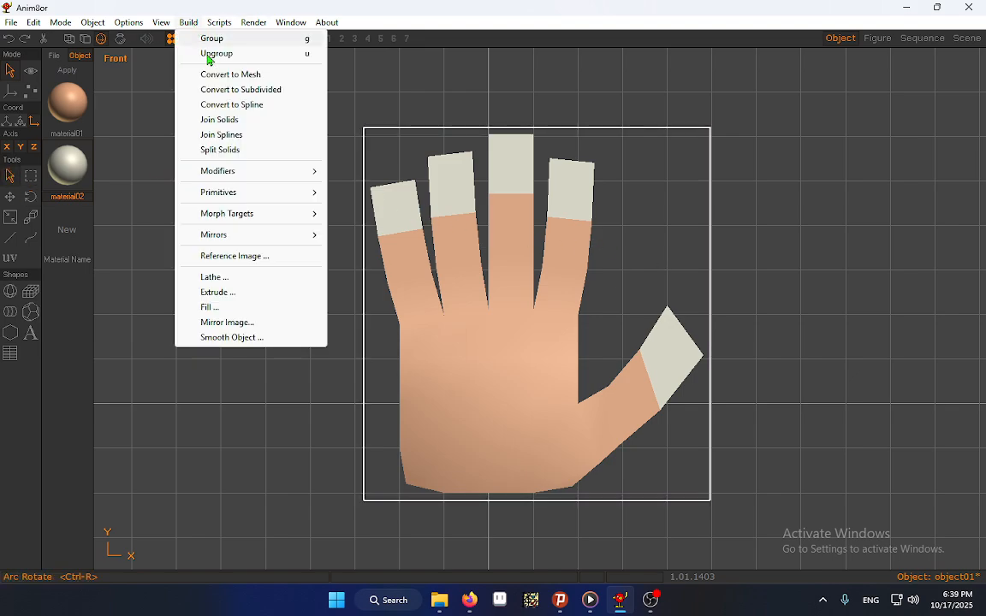
{"action": "left_click", "coordinate": [240, 90]}
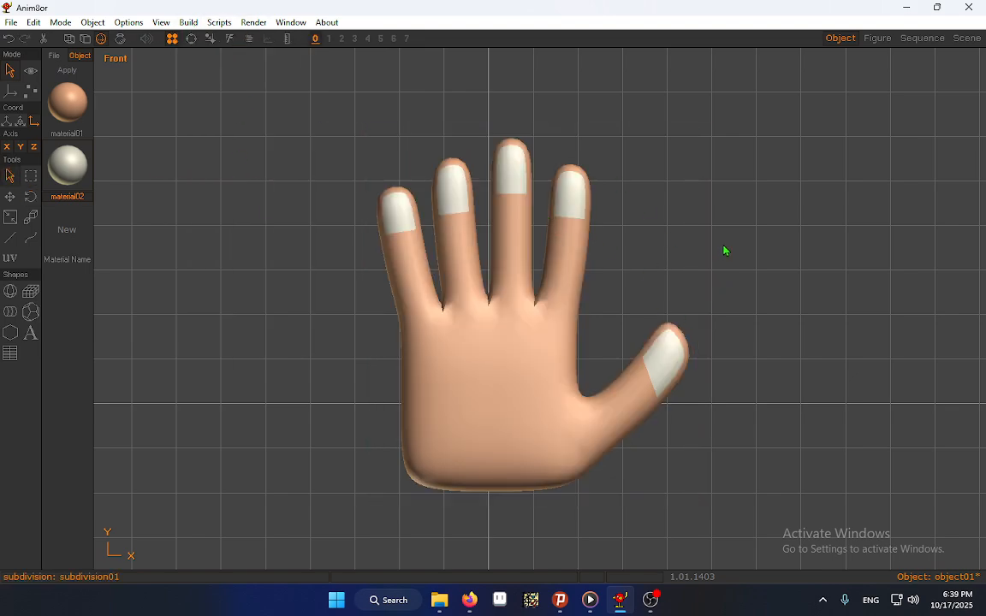
In the figure editor, add a bone extending straight up from the root bone
{"action": "left_click", "coordinate": [879, 39]}
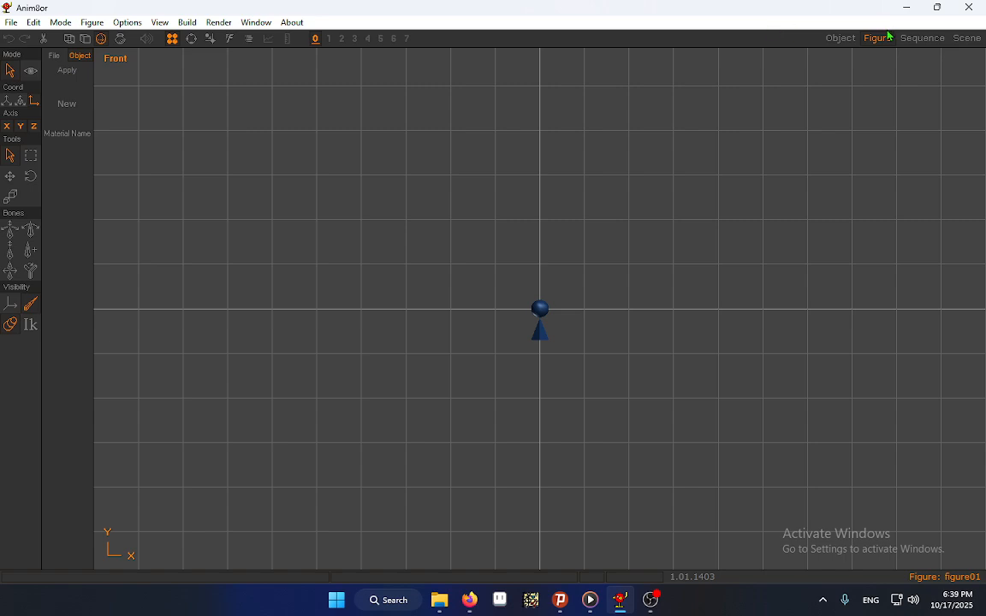
{"action": "left_click", "coordinate": [30, 72]}
{"action": "left_click_drag", "start_coordinate": [541, 213], "coordinate": [281, 188]}
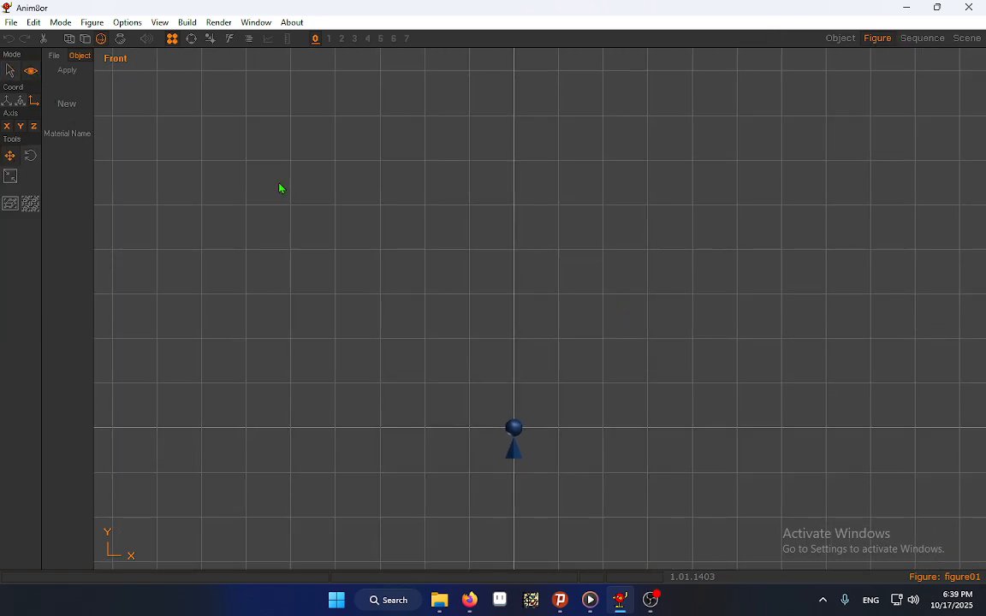
{"action": "left_click", "coordinate": [10, 71]}
{"action": "left_click", "coordinate": [392, 402]}
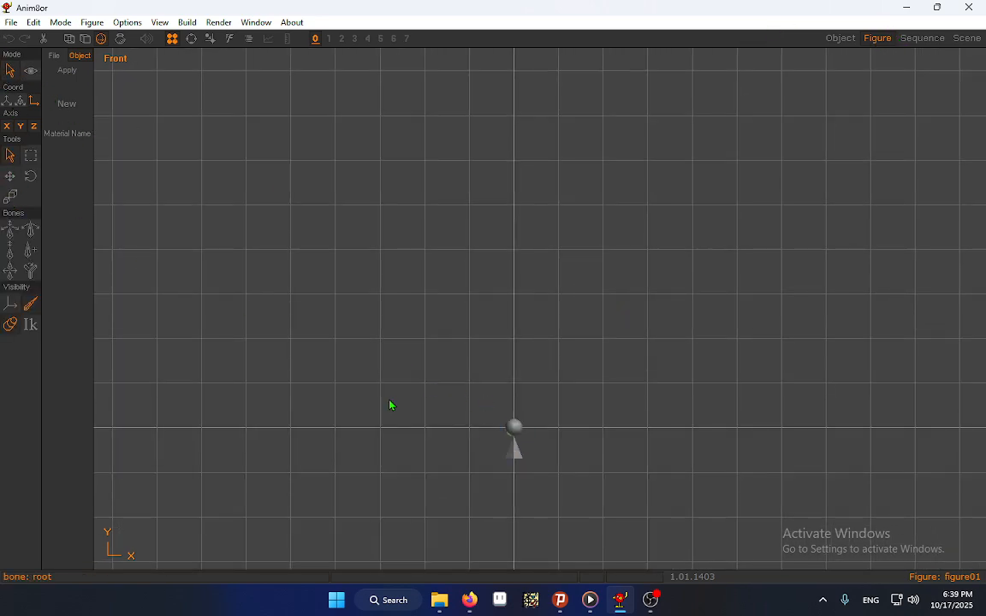
{"action": "left_click", "coordinate": [30, 250]}
{"action": "left_click_drag", "start_coordinate": [524, 428], "coordinate": [525, 310]}
{"action": "left_click", "coordinate": [11, 160]}
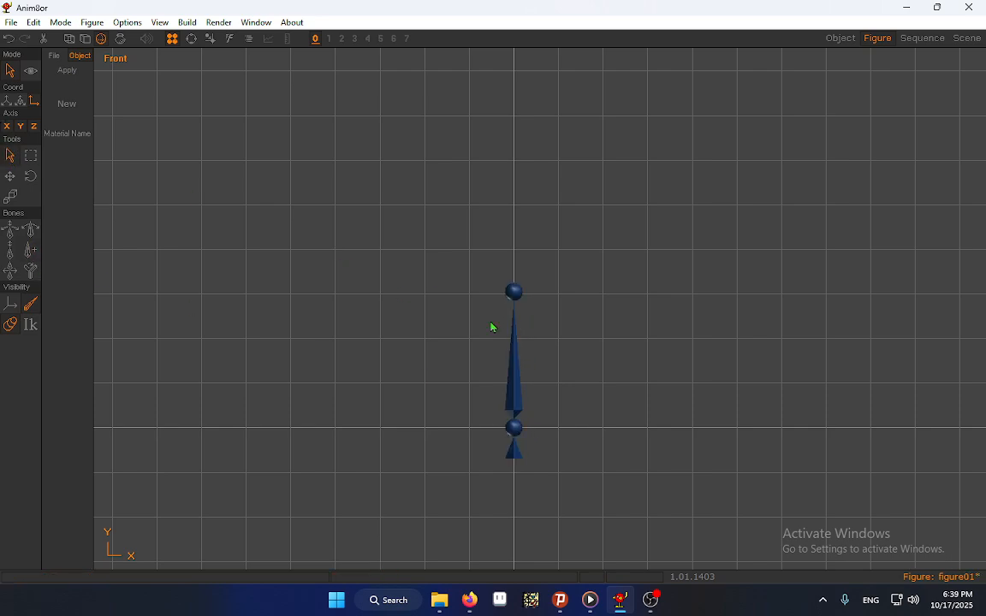
Attach object01 to the new bone and move the hand so its base rests at the root joint
{"action": "left_click", "coordinate": [516, 316]}
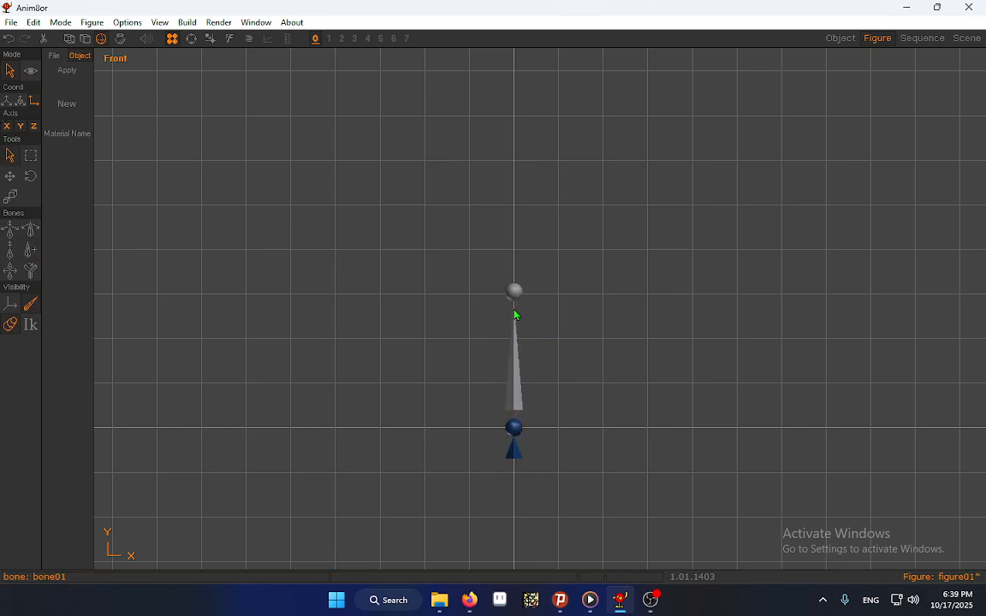
{"action": "left_click", "coordinate": [184, 24]}
{"action": "left_click", "coordinate": [200, 38]}
{"action": "left_click", "coordinate": [437, 279]}
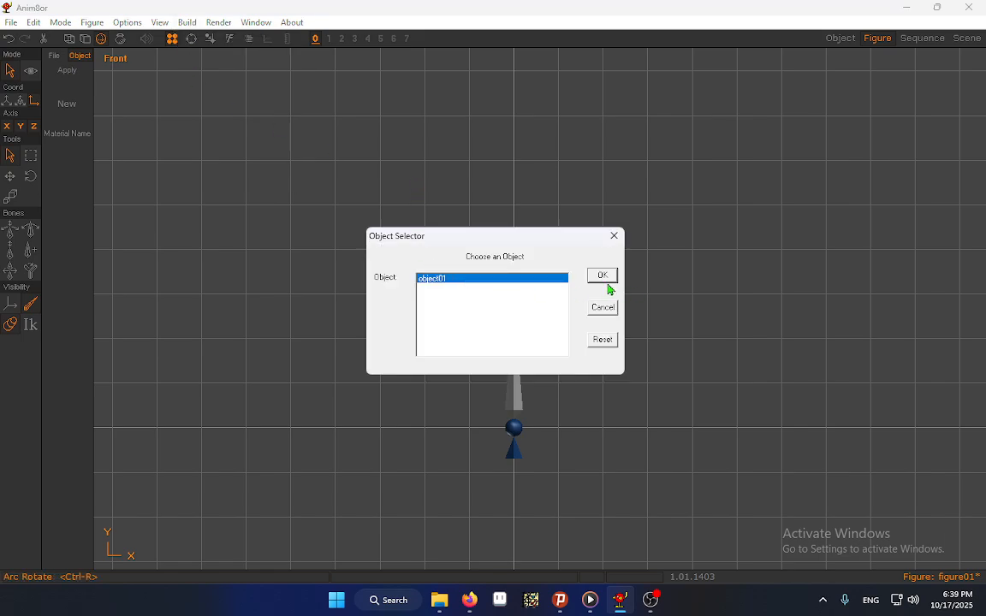
{"action": "left_click", "coordinate": [602, 276]}
{"action": "left_click_drag", "start_coordinate": [439, 321], "coordinate": [431, 266]}
{"action": "left_click_drag", "start_coordinate": [145, 324], "coordinate": [145, 326]}
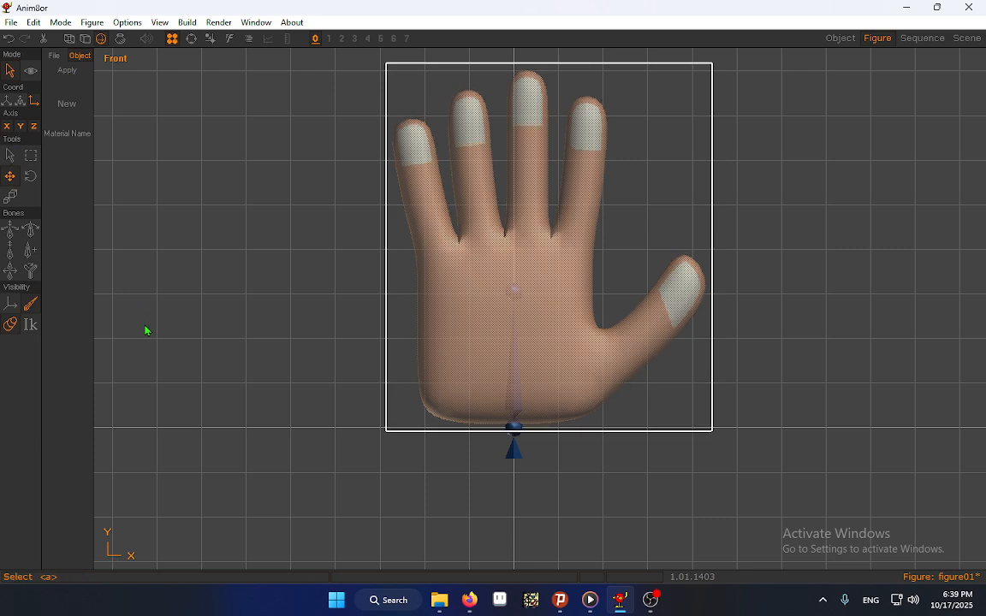
{"action": "left_click", "coordinate": [324, 370]}
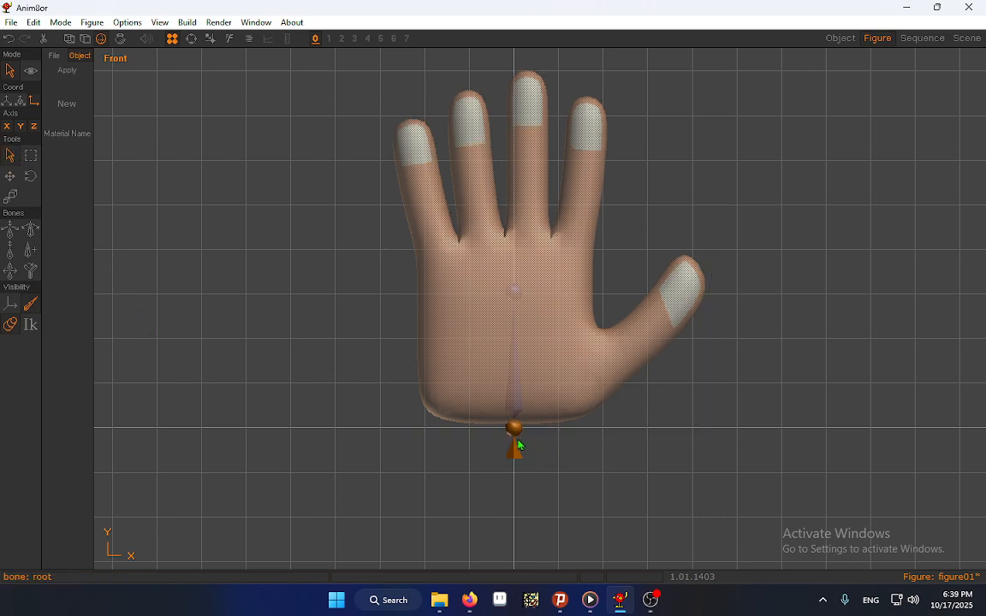
Extend the palm bone towards the base of the middle finger and adjust its joint angle slightly
{"action": "left_click_drag", "start_coordinate": [514, 442], "coordinate": [514, 314]}
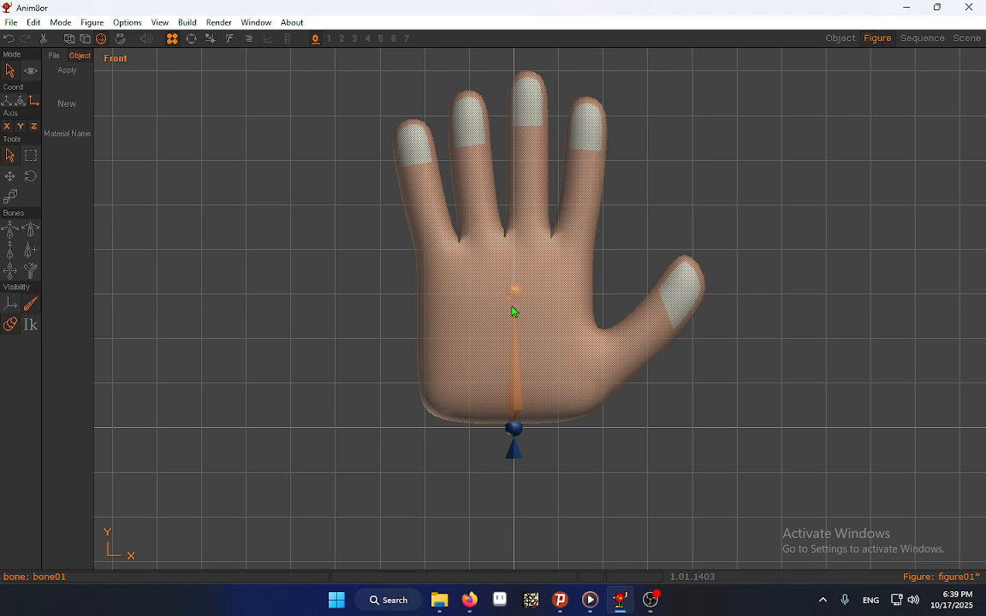
{"action": "left_click", "coordinate": [10, 271]}
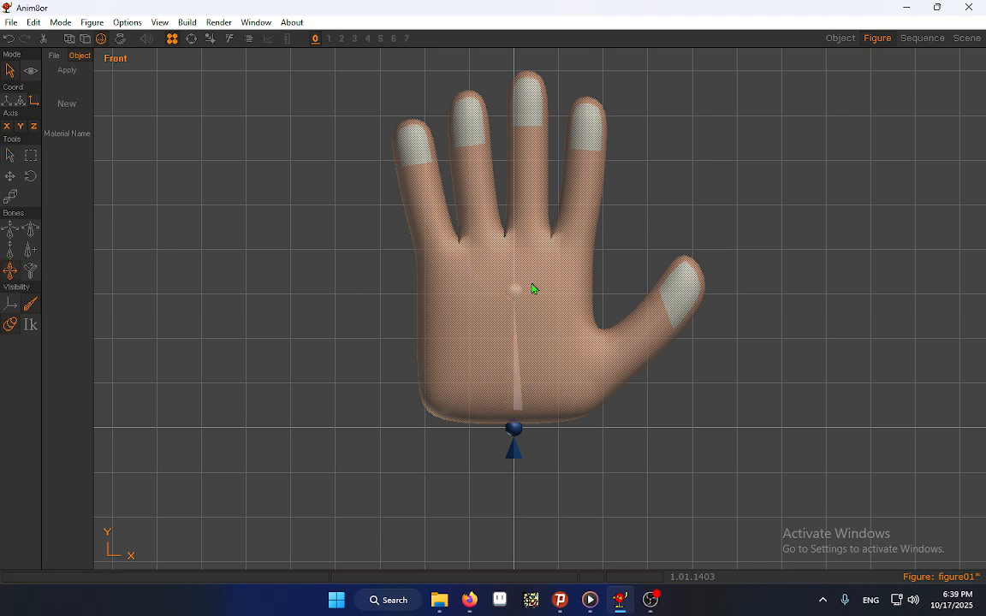
{"action": "mouse_move", "coordinate": [532, 285]}
{"action": "left_mouse_down"}
{"action": "mouse_move", "coordinate": [412, 331]}
{"action": "mouse_move", "coordinate": [577, 336]}
{"action": "mouse_move", "coordinate": [504, 308]}
{"action": "mouse_move", "coordinate": [521, 300]}
{"action": "mouse_move", "coordinate": [517, 282]}
{"action": "left_mouse_up"}
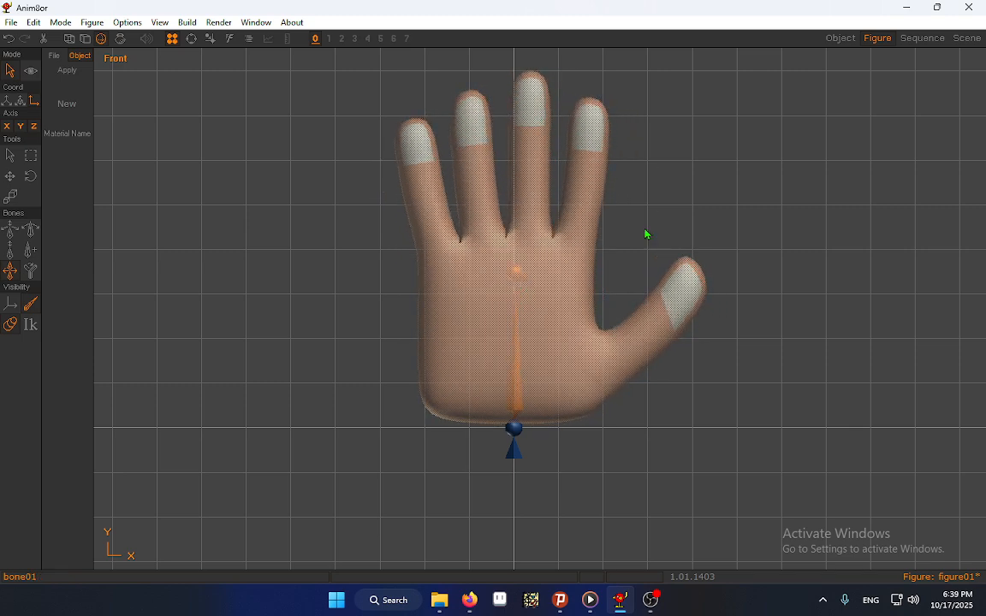
{"action": "left_click", "coordinate": [967, 40]}
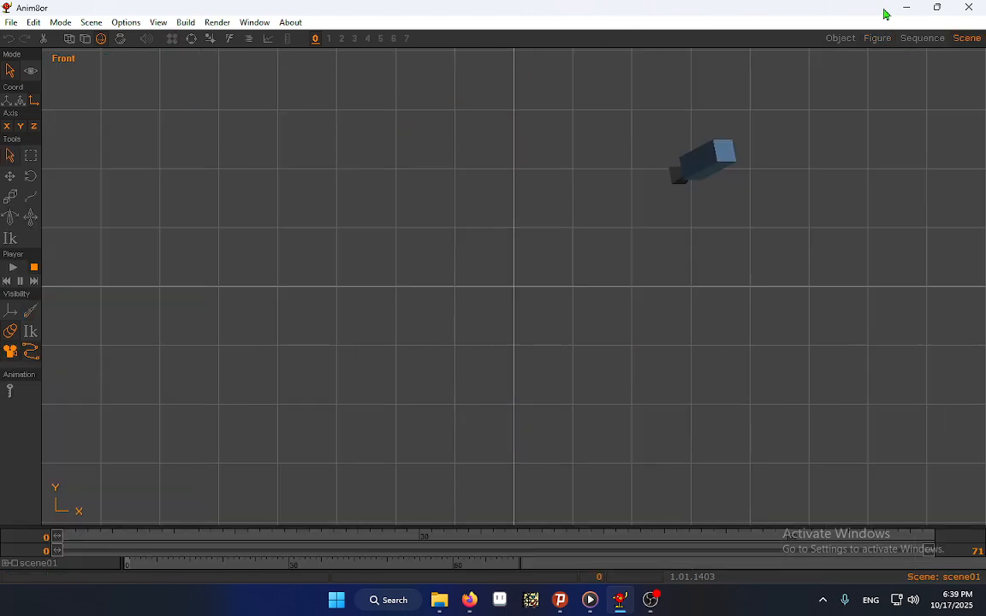
{"action": "left_click", "coordinate": [891, 38]}
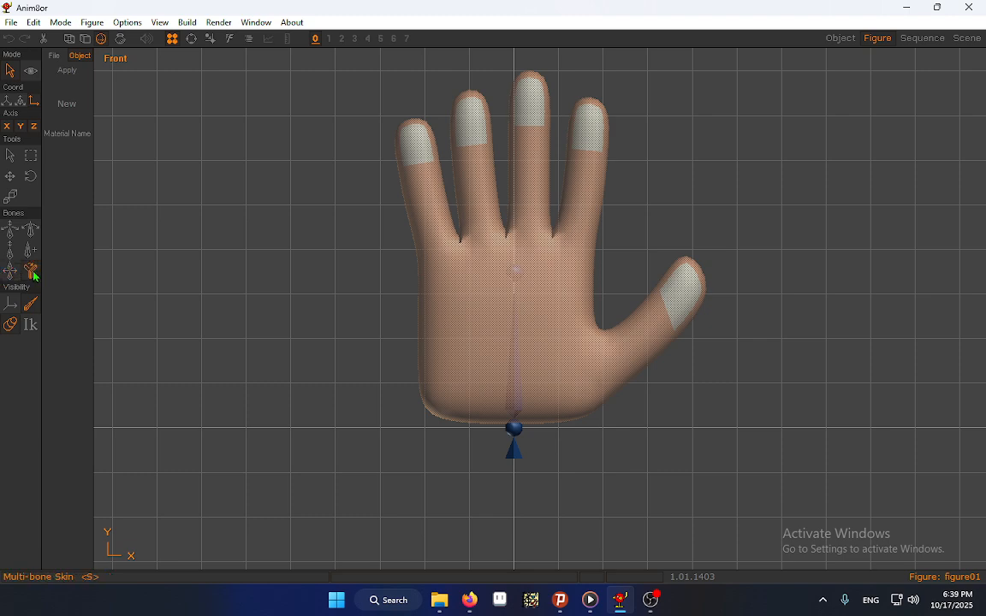
Set the hand object to use painted weights instead of bone influences
{"action": "left_click", "coordinate": [516, 314]}
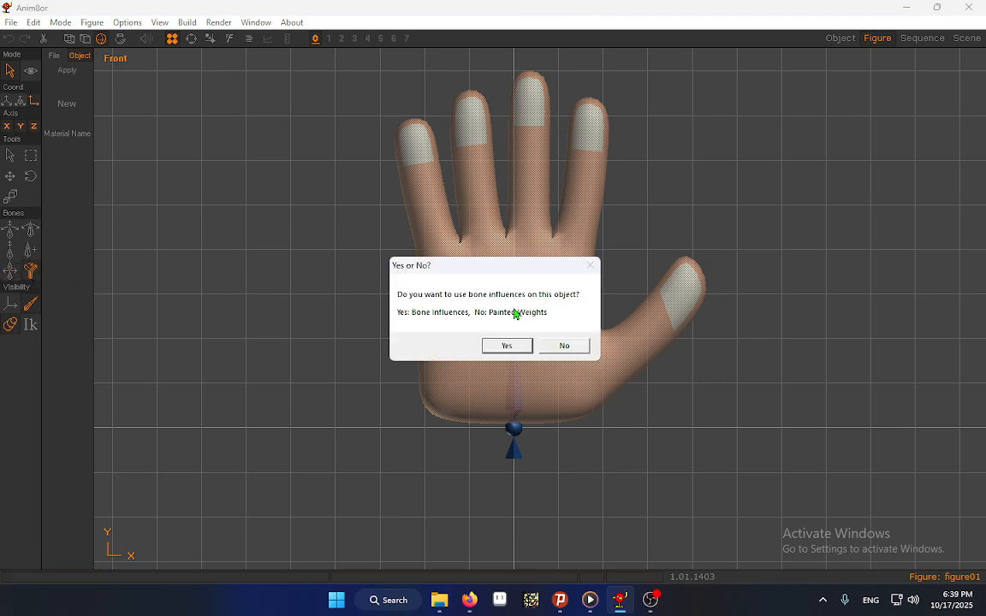
{"action": "left_click", "coordinate": [569, 347]}
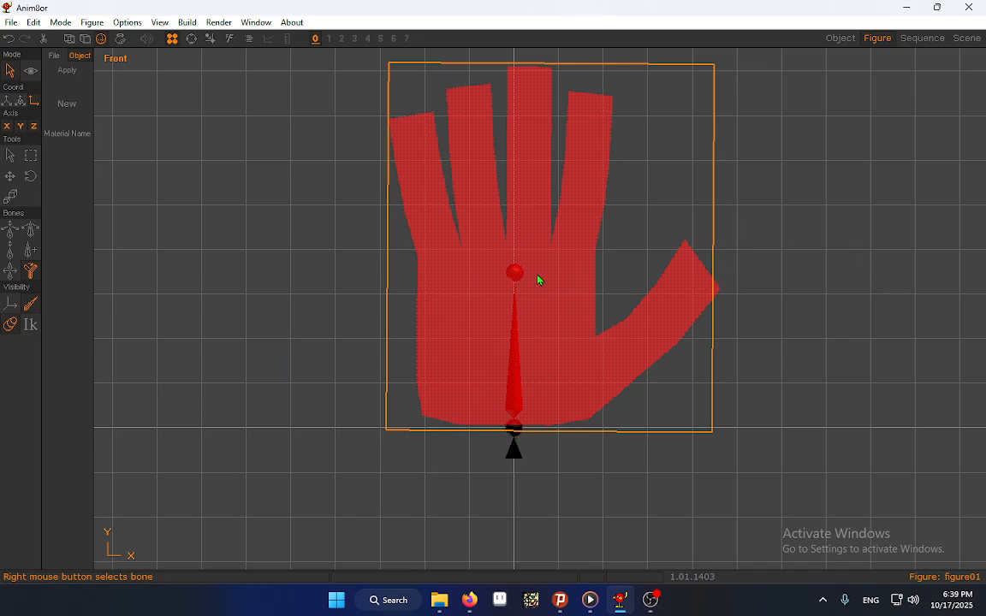
{"action": "left_click", "coordinate": [10, 155]}
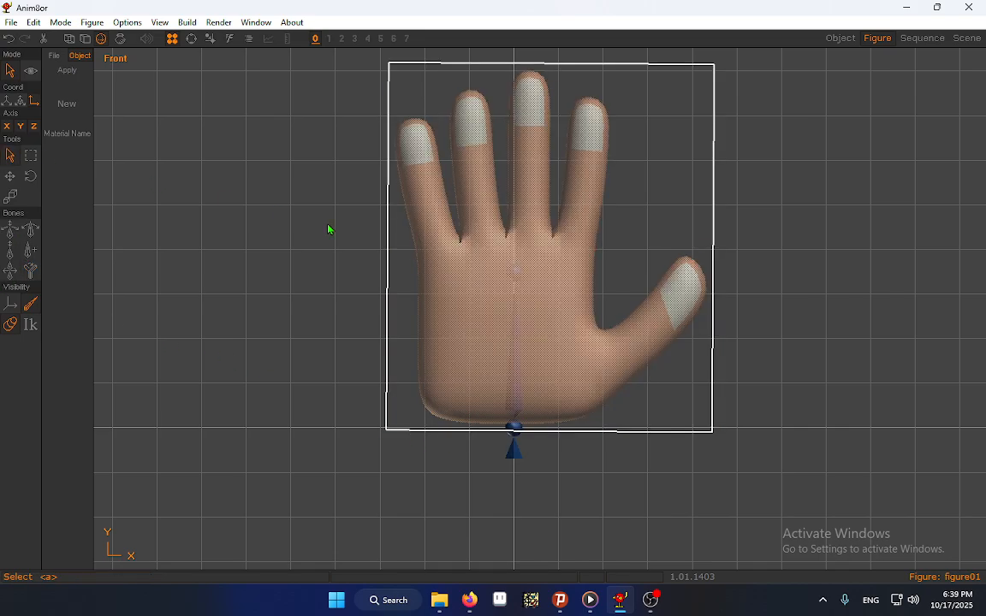
Add a child bone about 41 units long from the palm bone's tip to the middle fingertip, and angle it along the finger
{"action": "left_click", "coordinate": [522, 279]}
{"action": "left_click", "coordinate": [30, 250]}
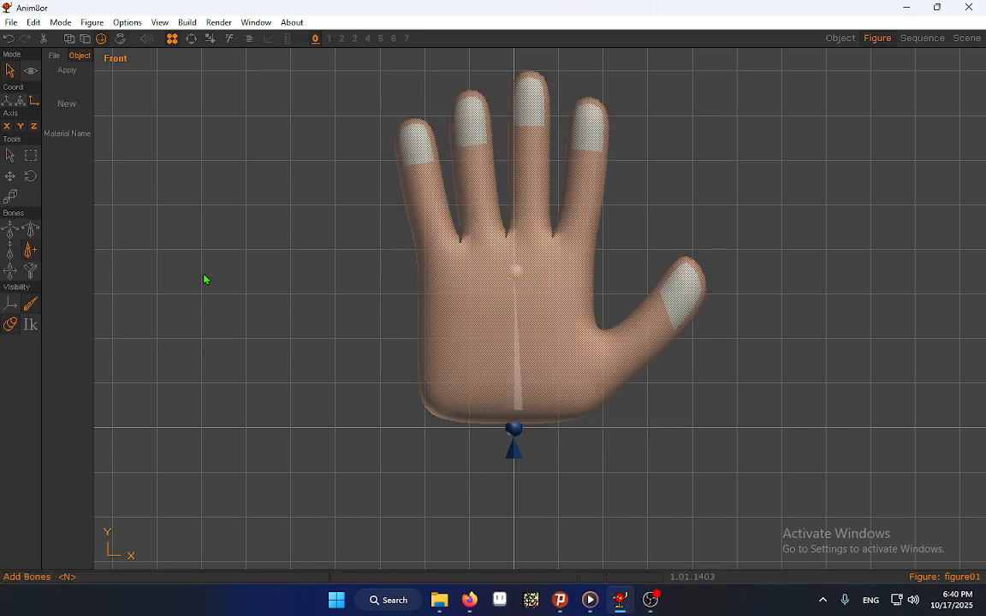
{"action": "left_click_drag", "start_coordinate": [522, 275], "coordinate": [551, 99]}
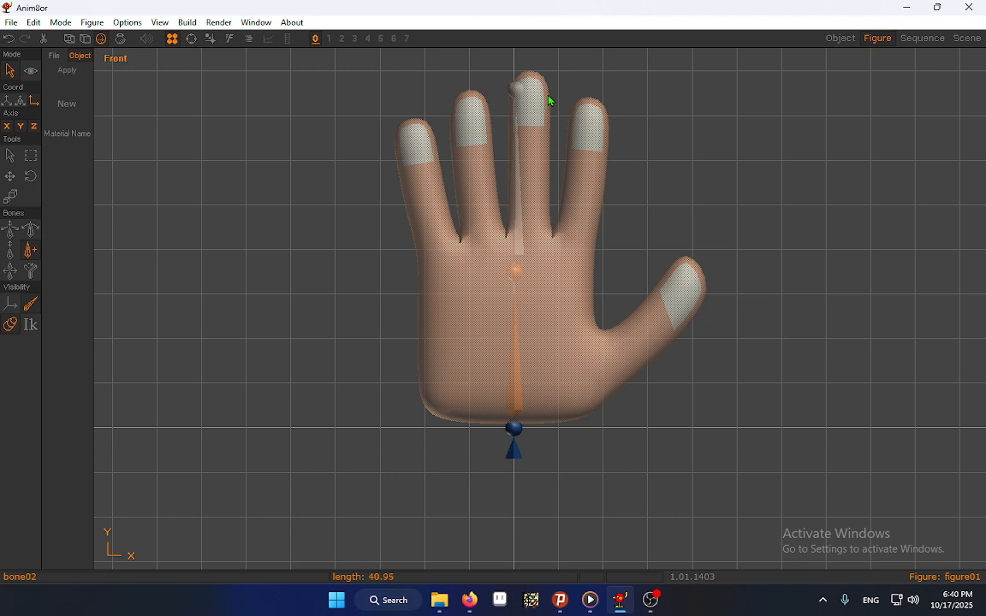
{"action": "left_click", "coordinate": [11, 270]}
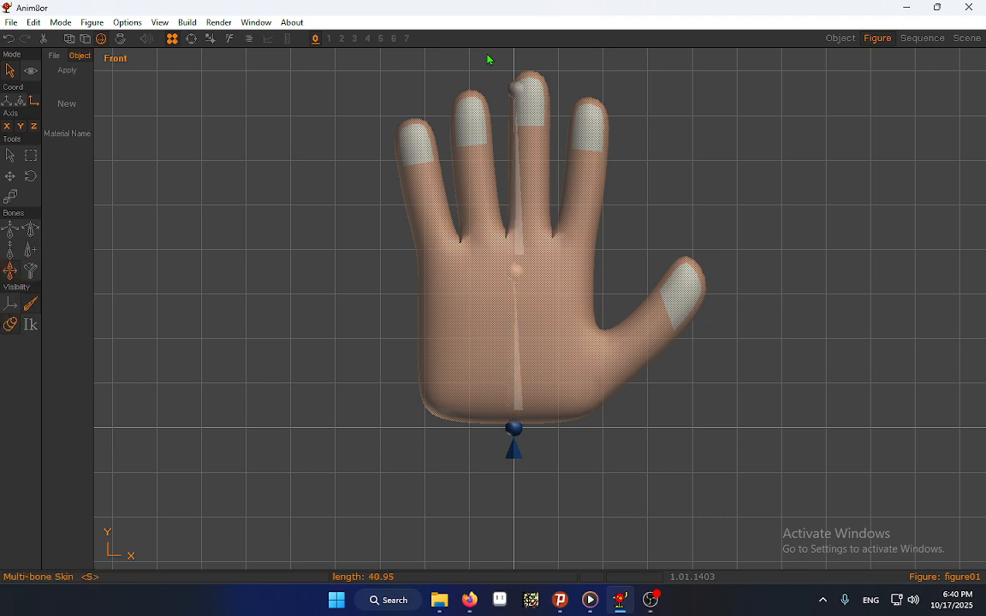
{"action": "left_click", "coordinate": [531, 93]}
{"action": "left_click", "coordinate": [519, 279]}
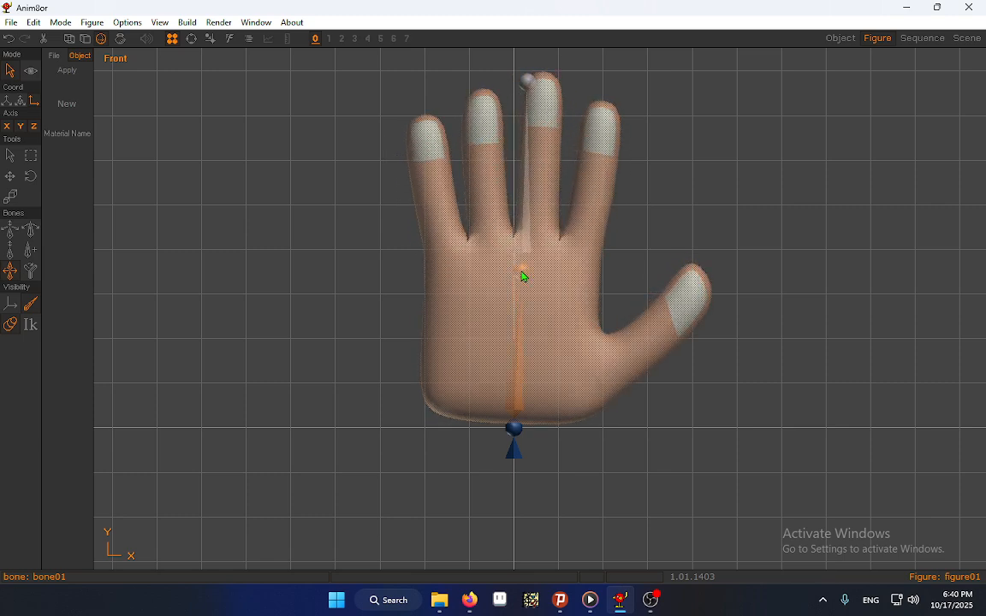
{"action": "left_click", "coordinate": [521, 216]}
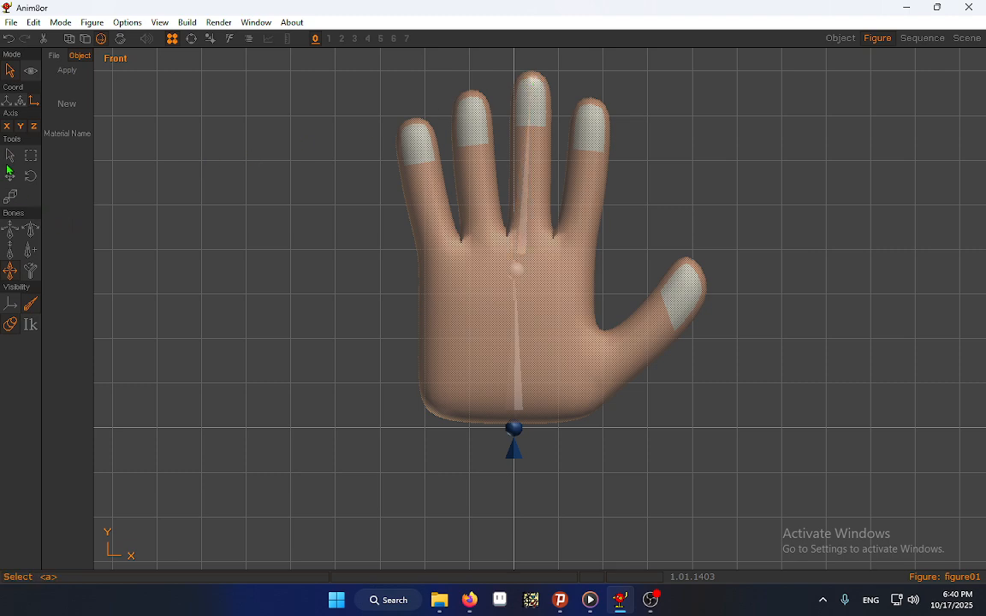
Select the middle finger bone for weight painting on the hand and adjust the weight brush strength
{"action": "left_click", "coordinate": [30, 270]}
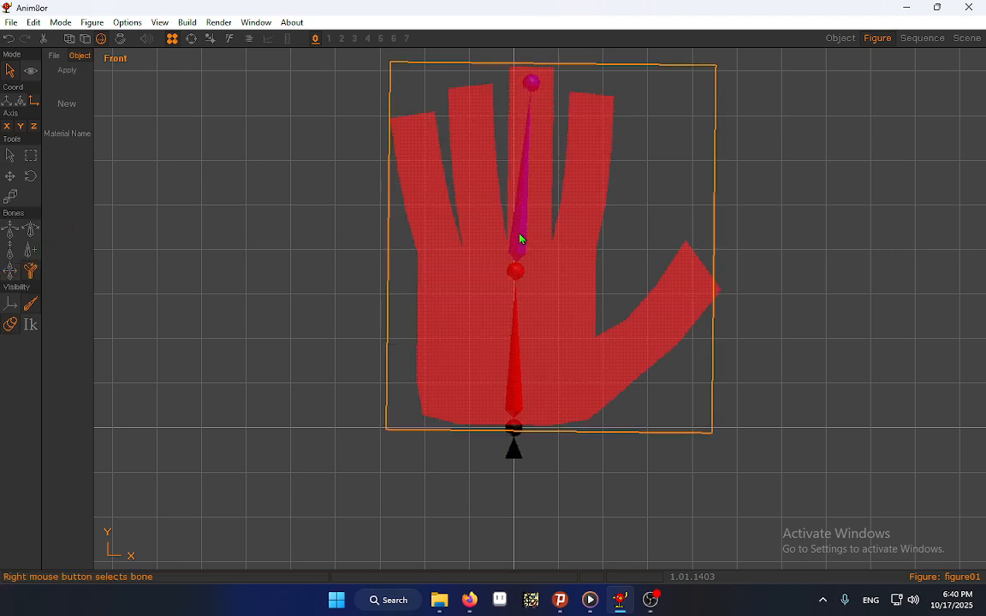
{"action": "right_click", "coordinate": [515, 239]}
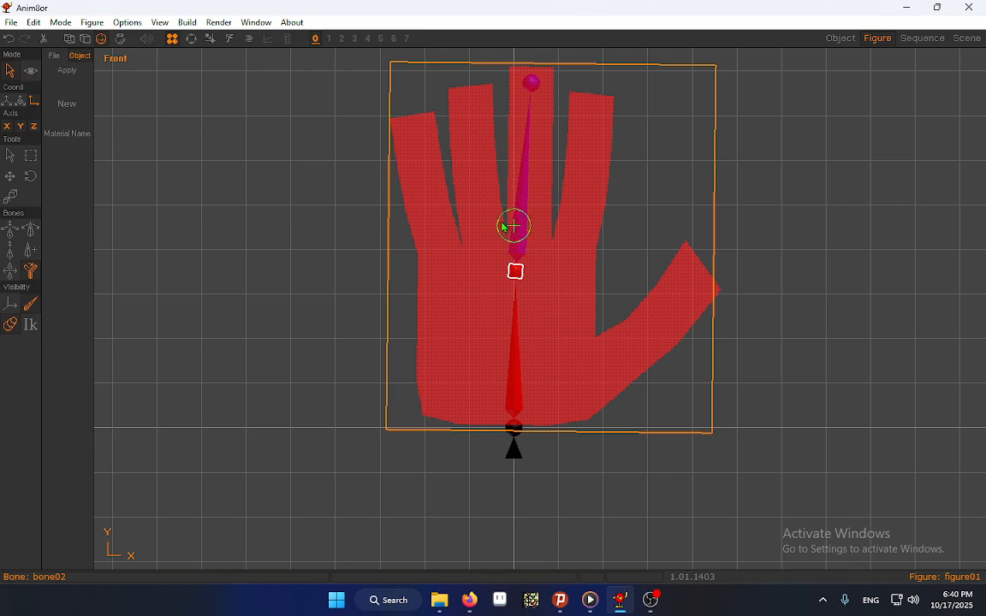
{"action": "left_click", "coordinate": [186, 22]}
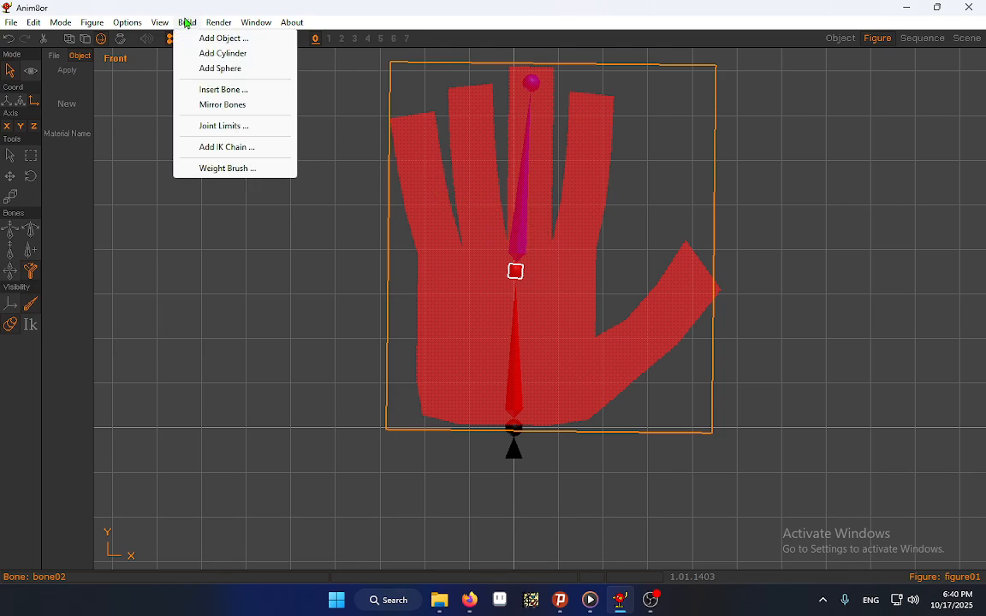
{"action": "left_click", "coordinate": [233, 168]}
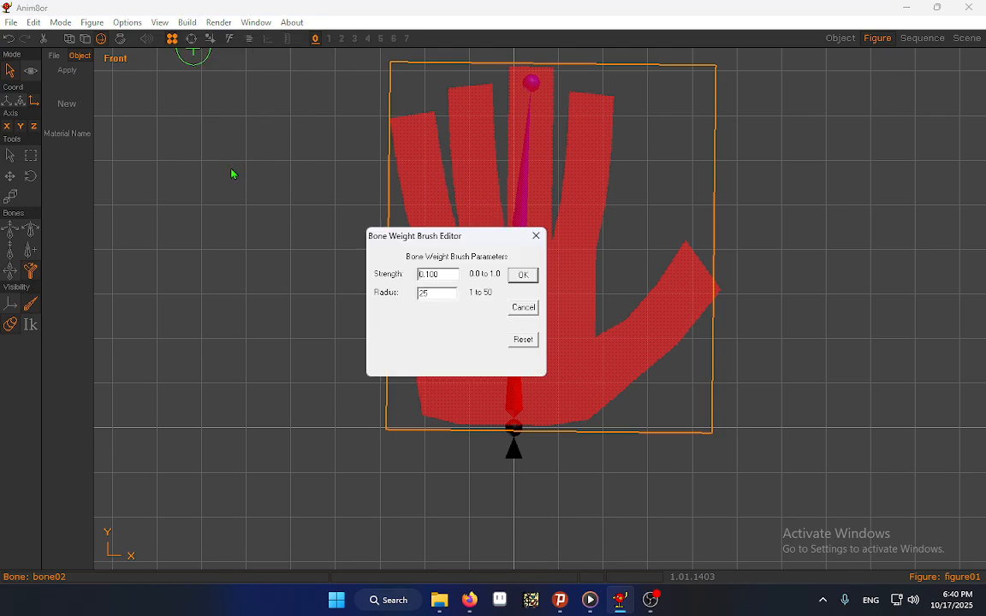
{"action": "double_click", "coordinate": [455, 275]}
{"action": "left_click", "coordinate": [523, 274]}
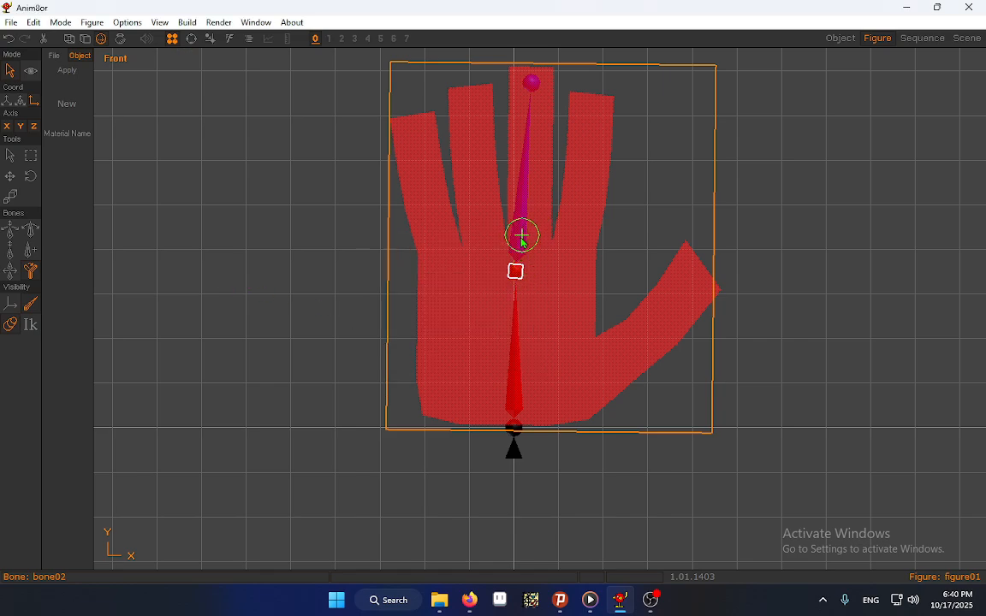
Paint the middle finger bone's weights over all four fingers and the thumb, leaving the palm to the palm bone
{"action": "mouse_move", "coordinate": [529, 81]}
{"action": "left_mouse_down"}
{"action": "mouse_move", "coordinate": [533, 61]}
{"action": "mouse_move", "coordinate": [562, 66]}
{"action": "mouse_move", "coordinate": [542, 131]}
{"action": "mouse_move", "coordinate": [537, 255]}
{"action": "mouse_move", "coordinate": [517, 257]}
{"action": "mouse_move", "coordinate": [528, 240]}
{"action": "left_mouse_up"}
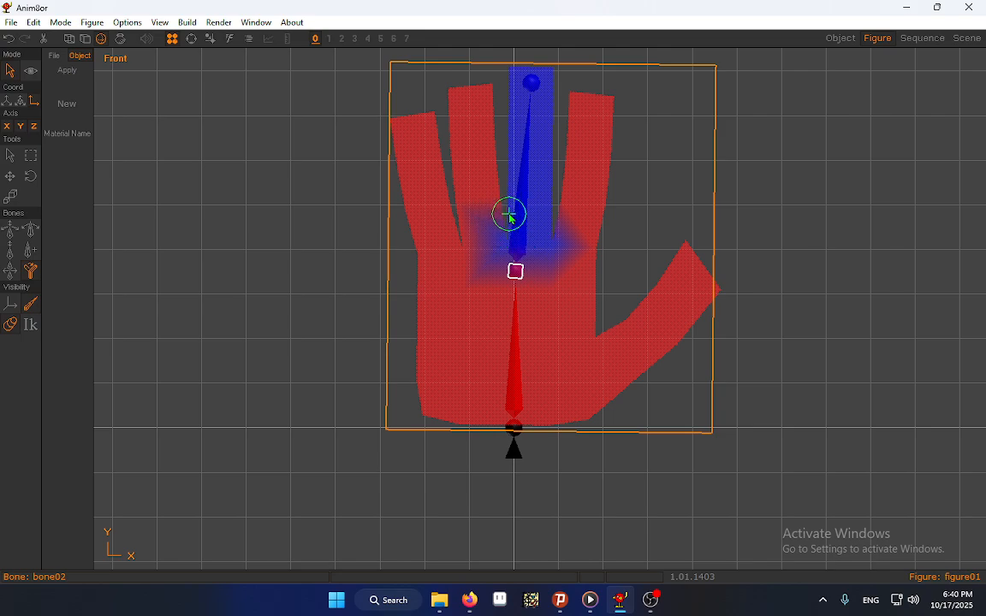
{"action": "mouse_move", "coordinate": [548, 218]}
{"action": "left_mouse_down"}
{"action": "mouse_move", "coordinate": [589, 125]}
{"action": "mouse_move", "coordinate": [601, 150]}
{"action": "mouse_move", "coordinate": [597, 110]}
{"action": "mouse_move", "coordinate": [608, 247]}
{"action": "left_mouse_up"}
{"action": "mouse_move", "coordinate": [452, 225]}
{"action": "left_mouse_down"}
{"action": "mouse_move", "coordinate": [441, 212]}
{"action": "mouse_move", "coordinate": [466, 220]}
{"action": "mouse_move", "coordinate": [447, 104]}
{"action": "mouse_move", "coordinate": [399, 93]}
{"action": "mouse_move", "coordinate": [469, 207]}
{"action": "mouse_move", "coordinate": [440, 238]}
{"action": "mouse_move", "coordinate": [521, 141]}
{"action": "mouse_move", "coordinate": [639, 181]}
{"action": "mouse_move", "coordinate": [678, 178]}
{"action": "mouse_move", "coordinate": [685, 313]}
{"action": "mouse_move", "coordinate": [660, 304]}
{"action": "mouse_move", "coordinate": [635, 319]}
{"action": "mouse_move", "coordinate": [660, 350]}
{"action": "mouse_move", "coordinate": [691, 289]}
{"action": "mouse_move", "coordinate": [675, 300]}
{"action": "mouse_move", "coordinate": [690, 220]}
{"action": "left_mouse_up"}
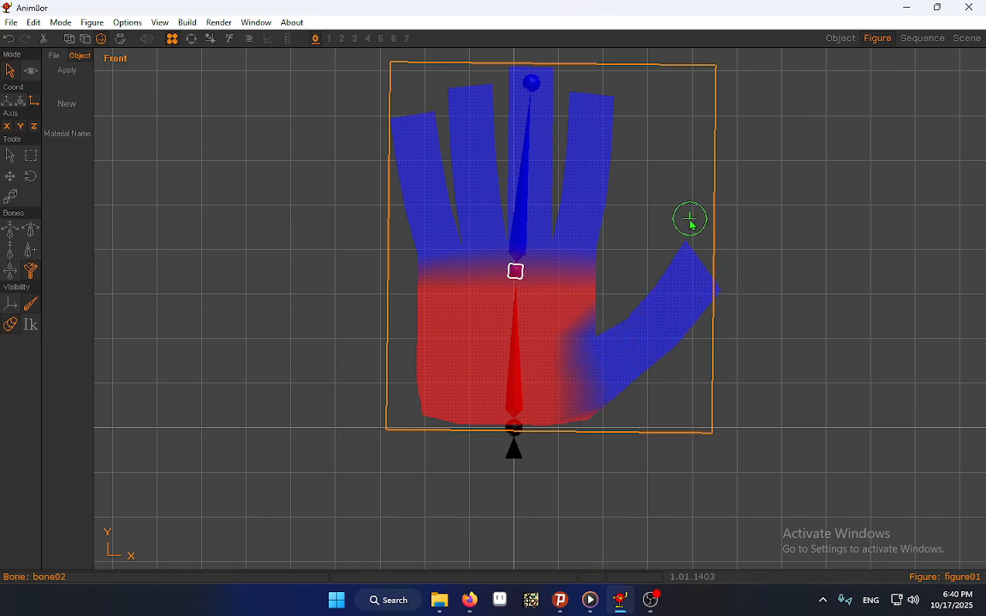
Switch from the figure editor to the scene editor
{"action": "left_click", "coordinate": [966, 38]}
{"action": "left_click", "coordinate": [189, 22]}
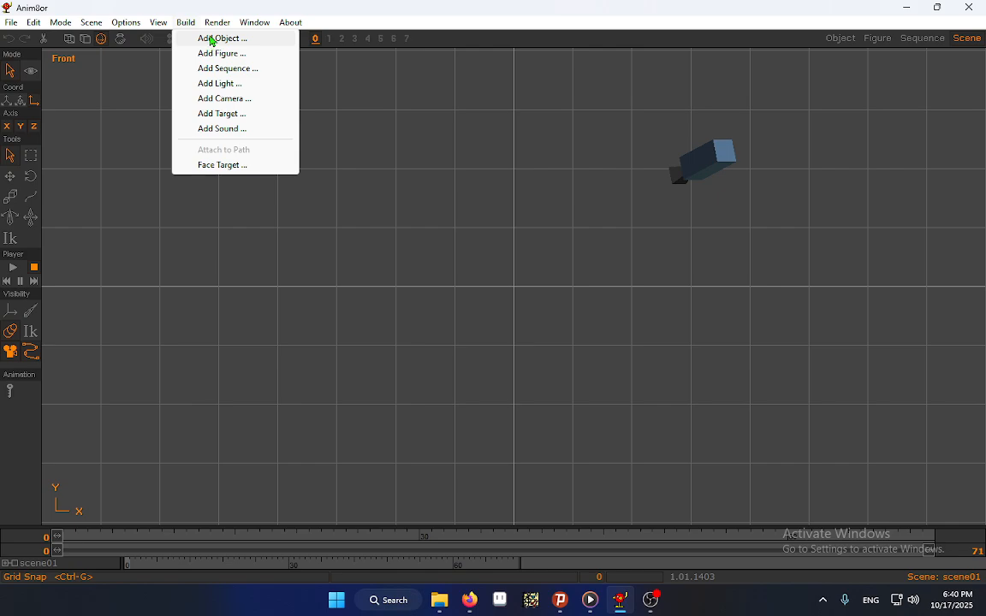
{"action": "left_click", "coordinate": [195, 38]}
{"action": "left_click", "coordinate": [604, 308]}
Add the rigged hand figure01 to the scene
{"action": "left_click", "coordinate": [186, 22]}
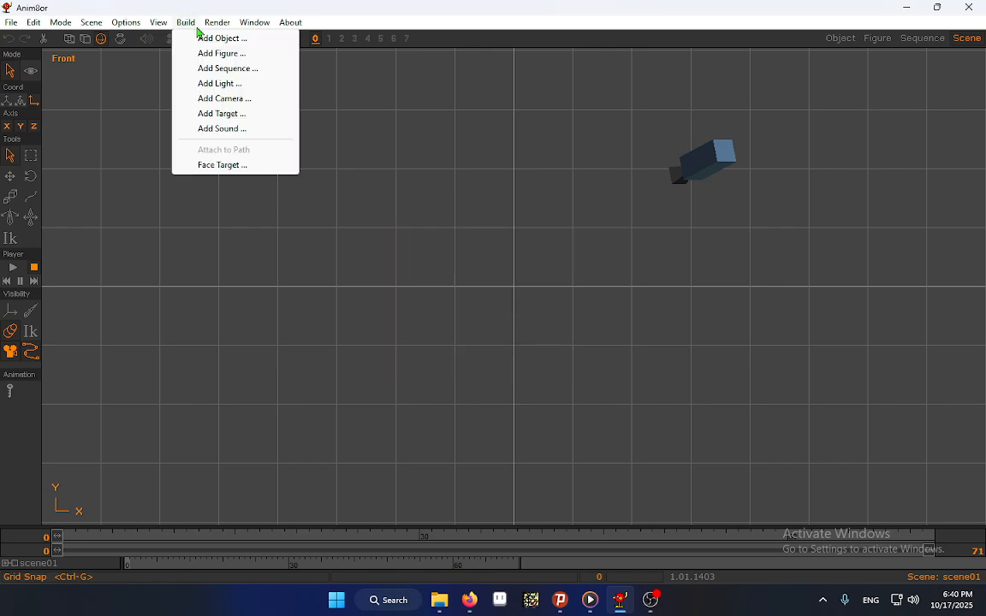
{"action": "left_click", "coordinate": [221, 54]}
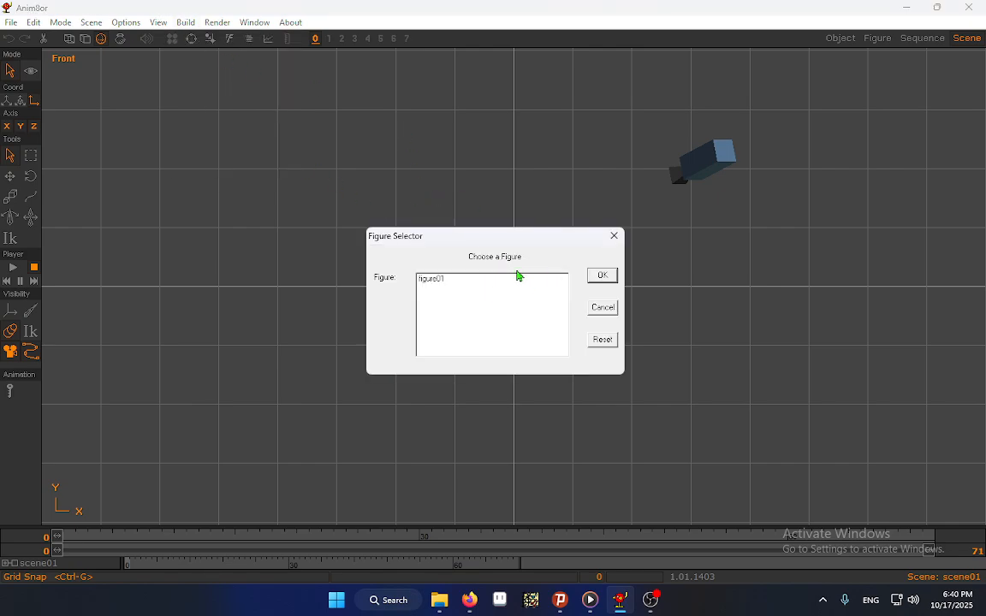
{"action": "left_click", "coordinate": [518, 278]}
{"action": "left_click", "coordinate": [601, 274]}
Frame the whole hand and rotate its middle finger bone to about -8.6° on Z
{"action": "left_click", "coordinate": [31, 71]}
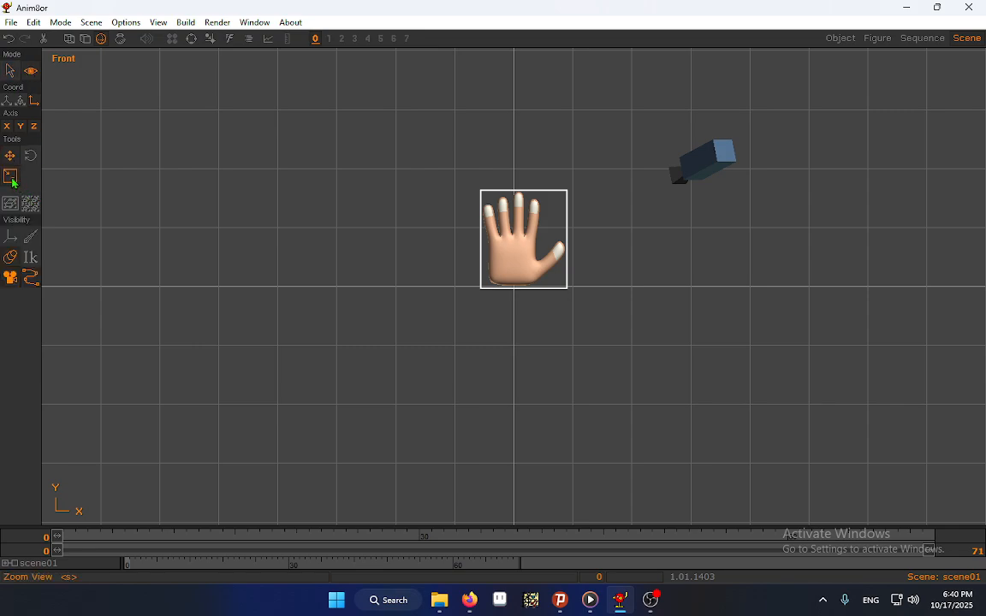
{"action": "left_click", "coordinate": [12, 179]}
{"action": "left_click_drag", "start_coordinate": [343, 316], "coordinate": [951, 197]}
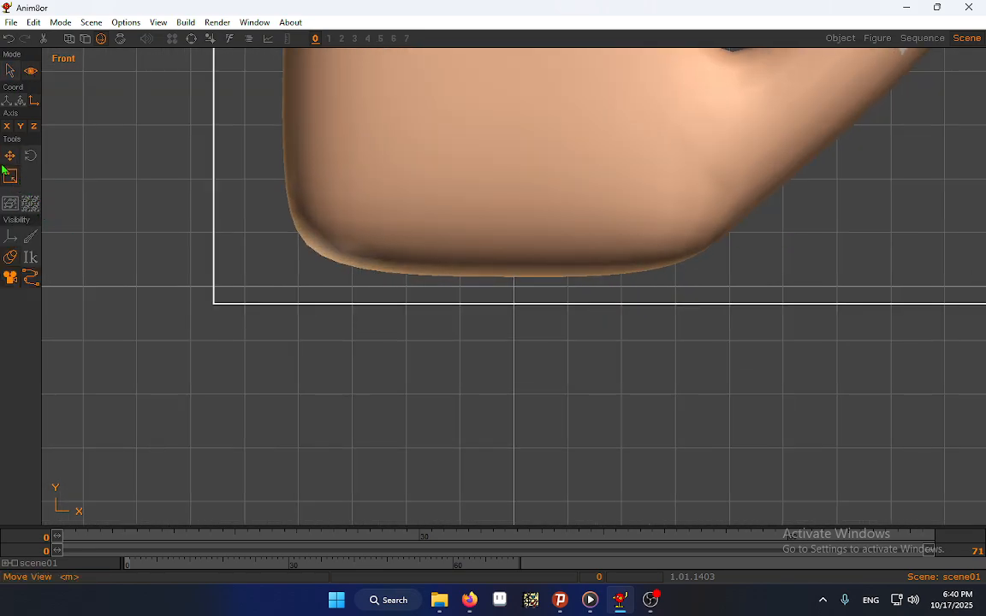
{"action": "left_click_drag", "start_coordinate": [561, 230], "coordinate": [504, 239]}
{"action": "left_click_drag", "start_coordinate": [178, 257], "coordinate": [162, 259]}
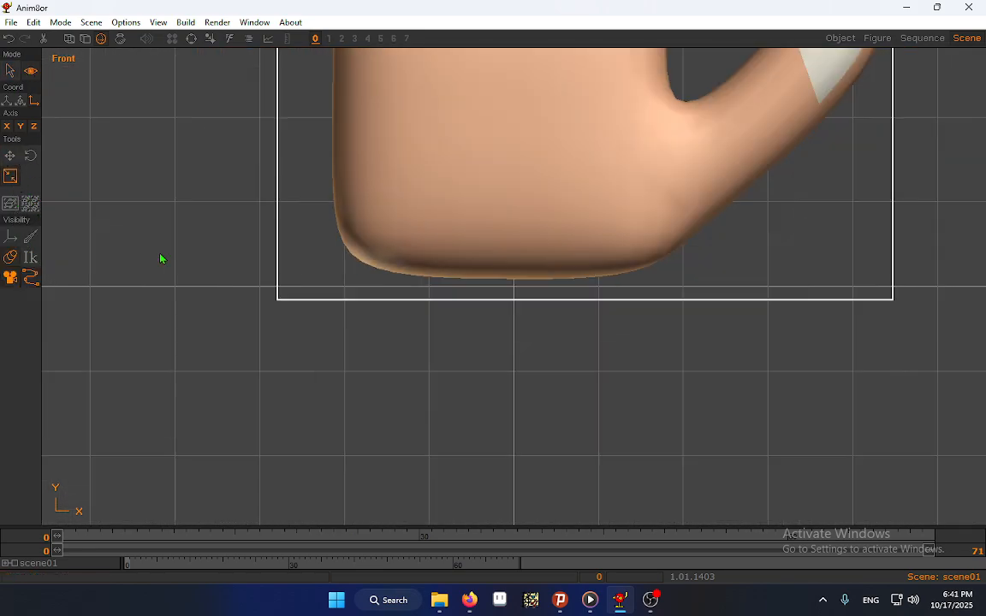
{"action": "left_click_drag", "start_coordinate": [548, 299], "coordinate": [231, 283]}
{"action": "left_click", "coordinate": [10, 157]}
{"action": "left_click_drag", "start_coordinate": [517, 183], "coordinate": [503, 299]}
{"action": "left_click", "coordinate": [11, 71]}
{"action": "left_click", "coordinate": [10, 218]}
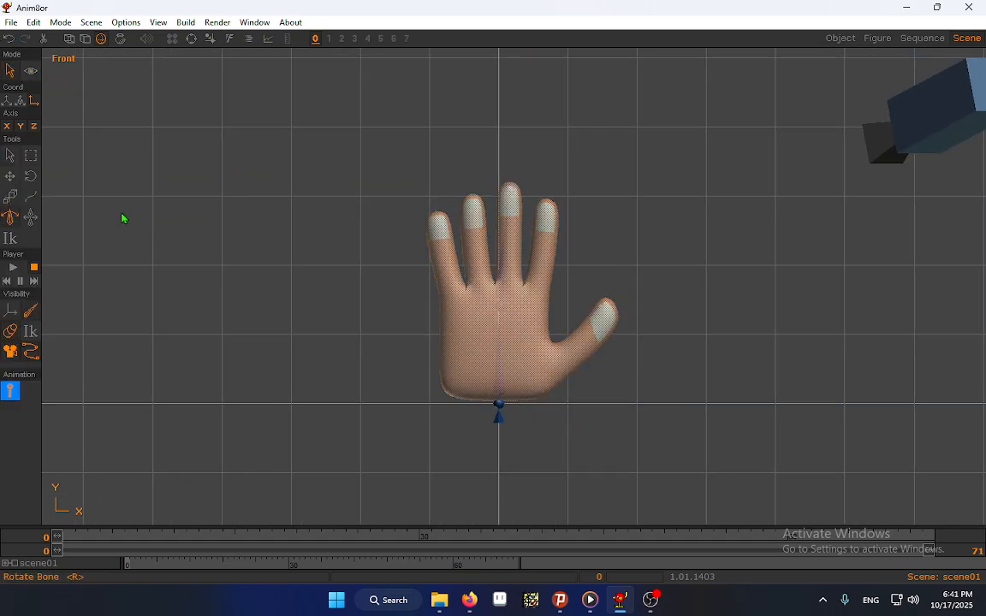
{"action": "left_click", "coordinate": [503, 249]}
{"action": "left_click_drag", "start_coordinate": [503, 249], "coordinate": [504, 347]}
Rotate the palm bone counterclockwise so the hand leans away from the thumb, and bend the middle finger bone to about 12.86° on Z
{"action": "left_click", "coordinate": [501, 402]}
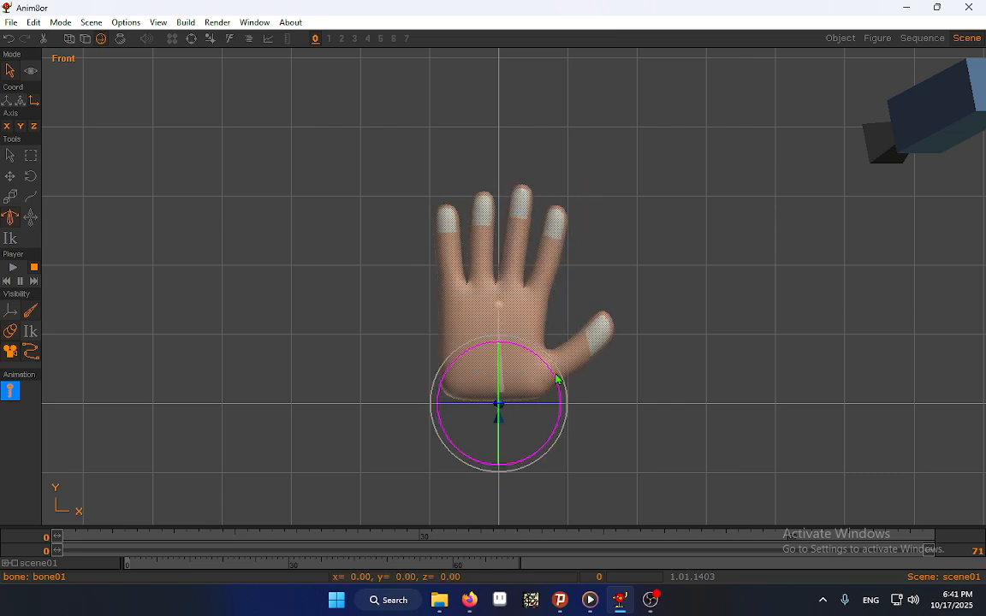
{"action": "left_click_drag", "start_coordinate": [557, 379], "coordinate": [514, 326]}
{"action": "left_click", "coordinate": [473, 291]}
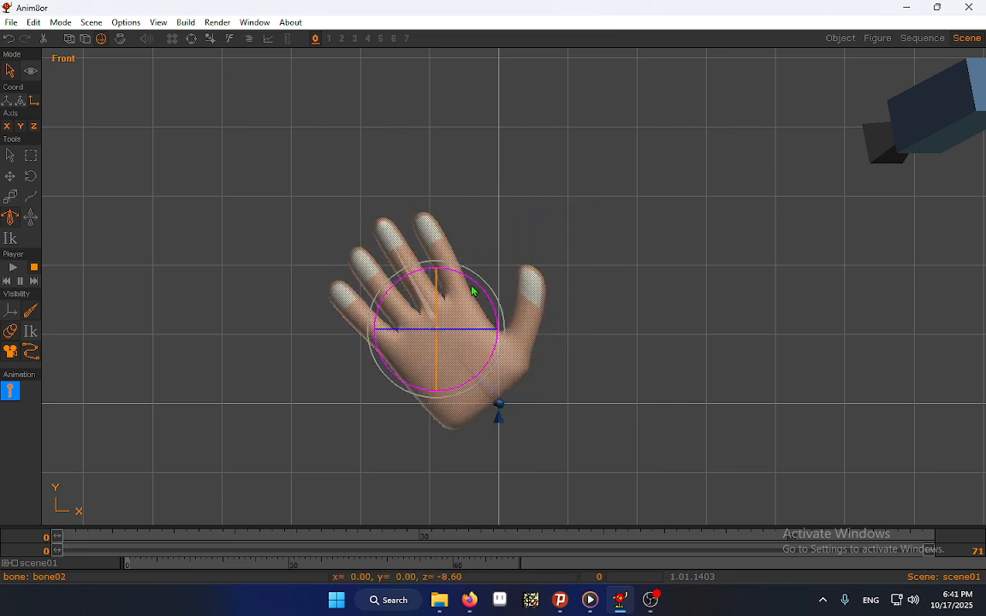
{"action": "left_click_drag", "start_coordinate": [474, 291], "coordinate": [447, 255]}
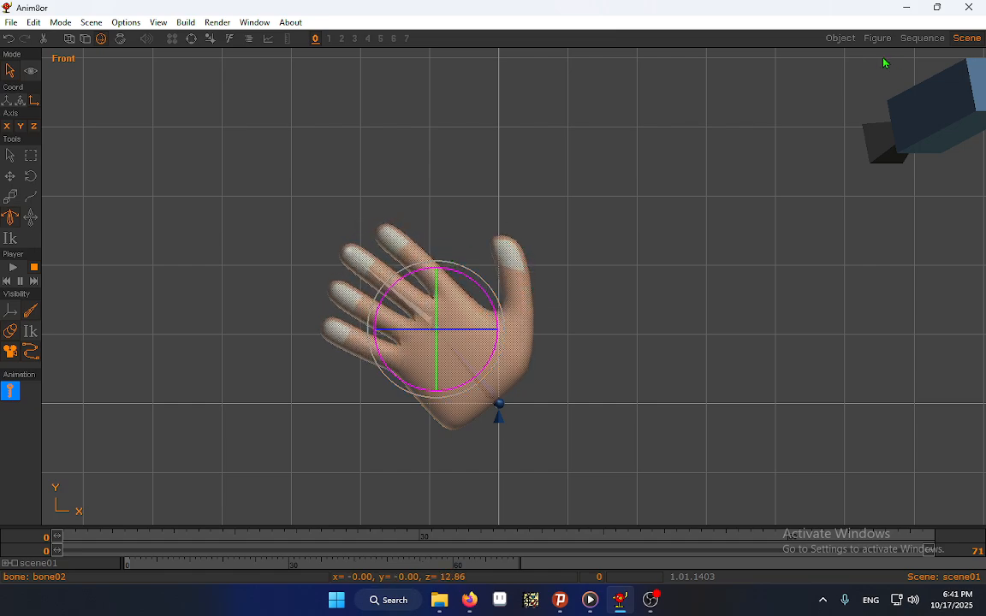
Check the hand's rest pose in the figure editor and its posed shape in the scene with bones hidden and shown
{"action": "left_click", "coordinate": [888, 41]}
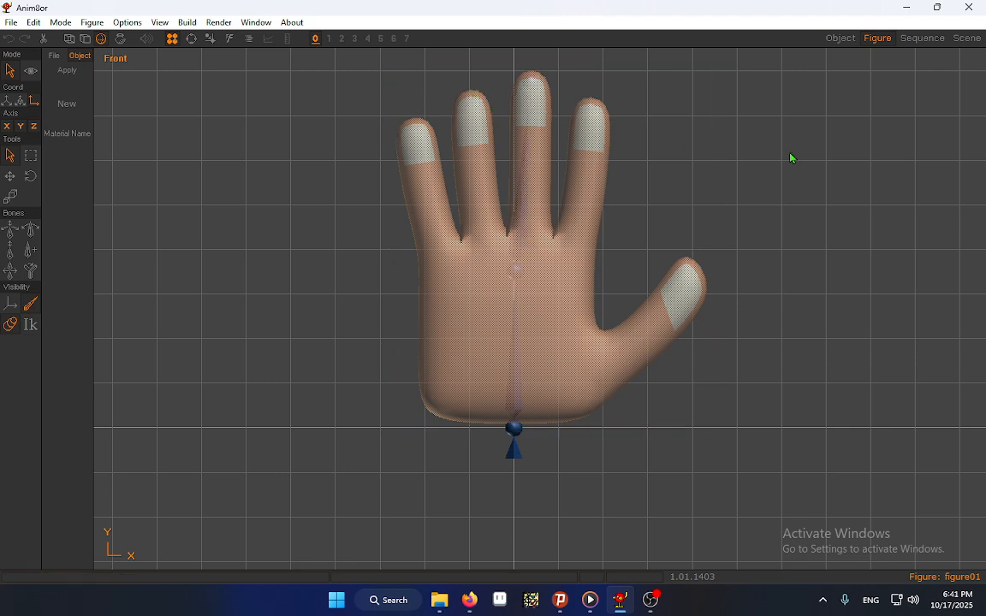
{"action": "left_click", "coordinate": [968, 39]}
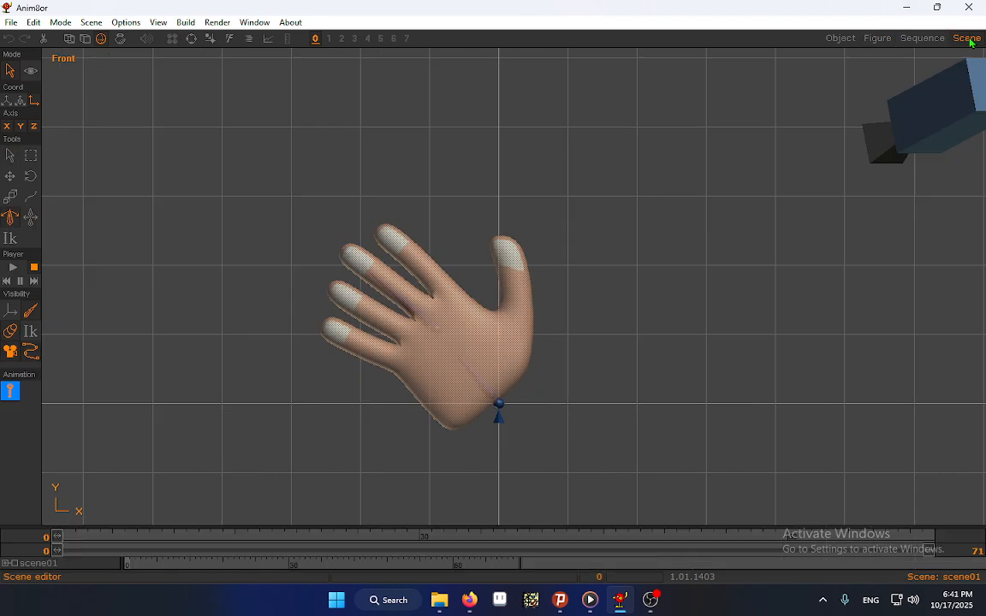
{"action": "left_click", "coordinate": [9, 157]}
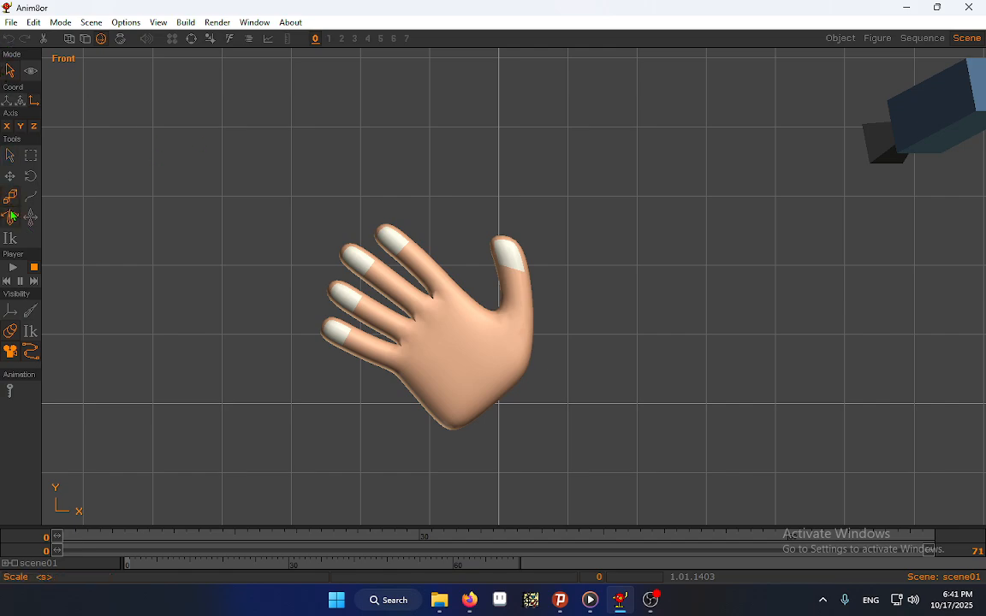
{"action": "left_click", "coordinate": [10, 216]}
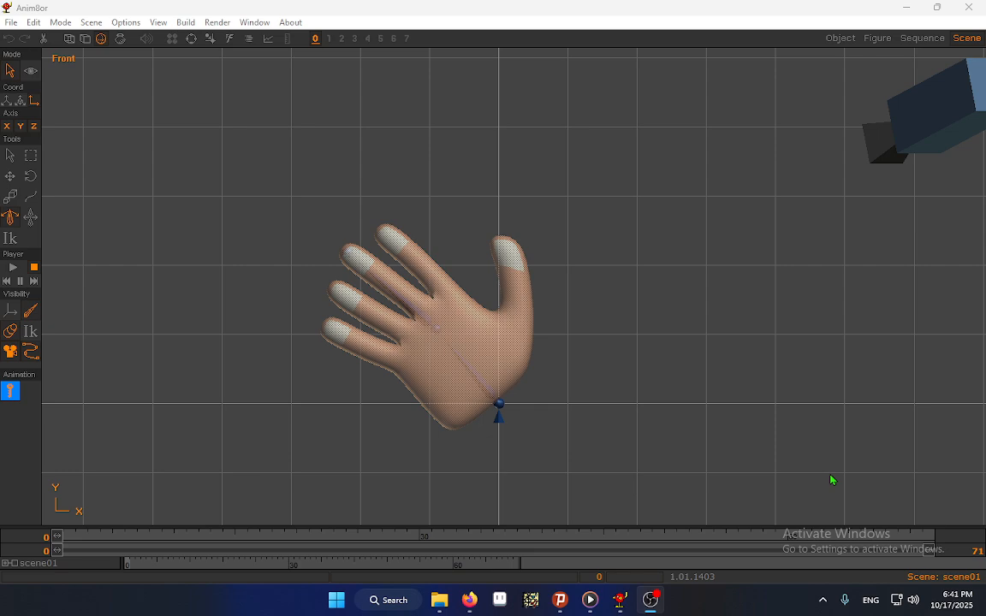